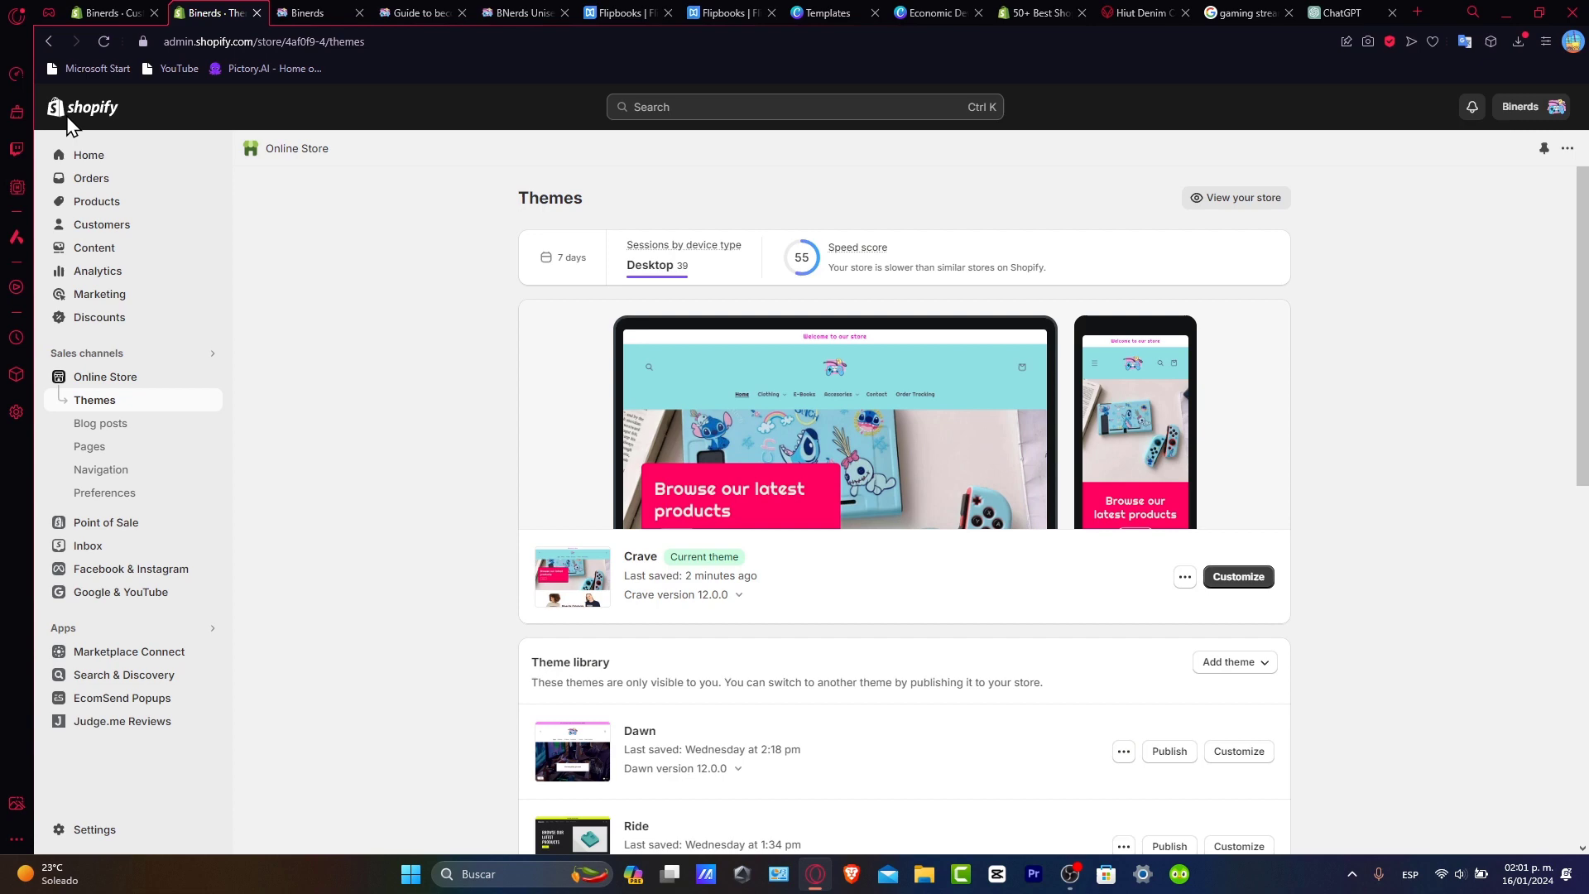
Step: Load the AliExpress website in a new tab next to the Shopify Themes page
{"action": "left_click", "coordinate": [1416, 13]}
{"action": "type", "text": "aliexpress"}
{"action": "key", "text": "Return"}
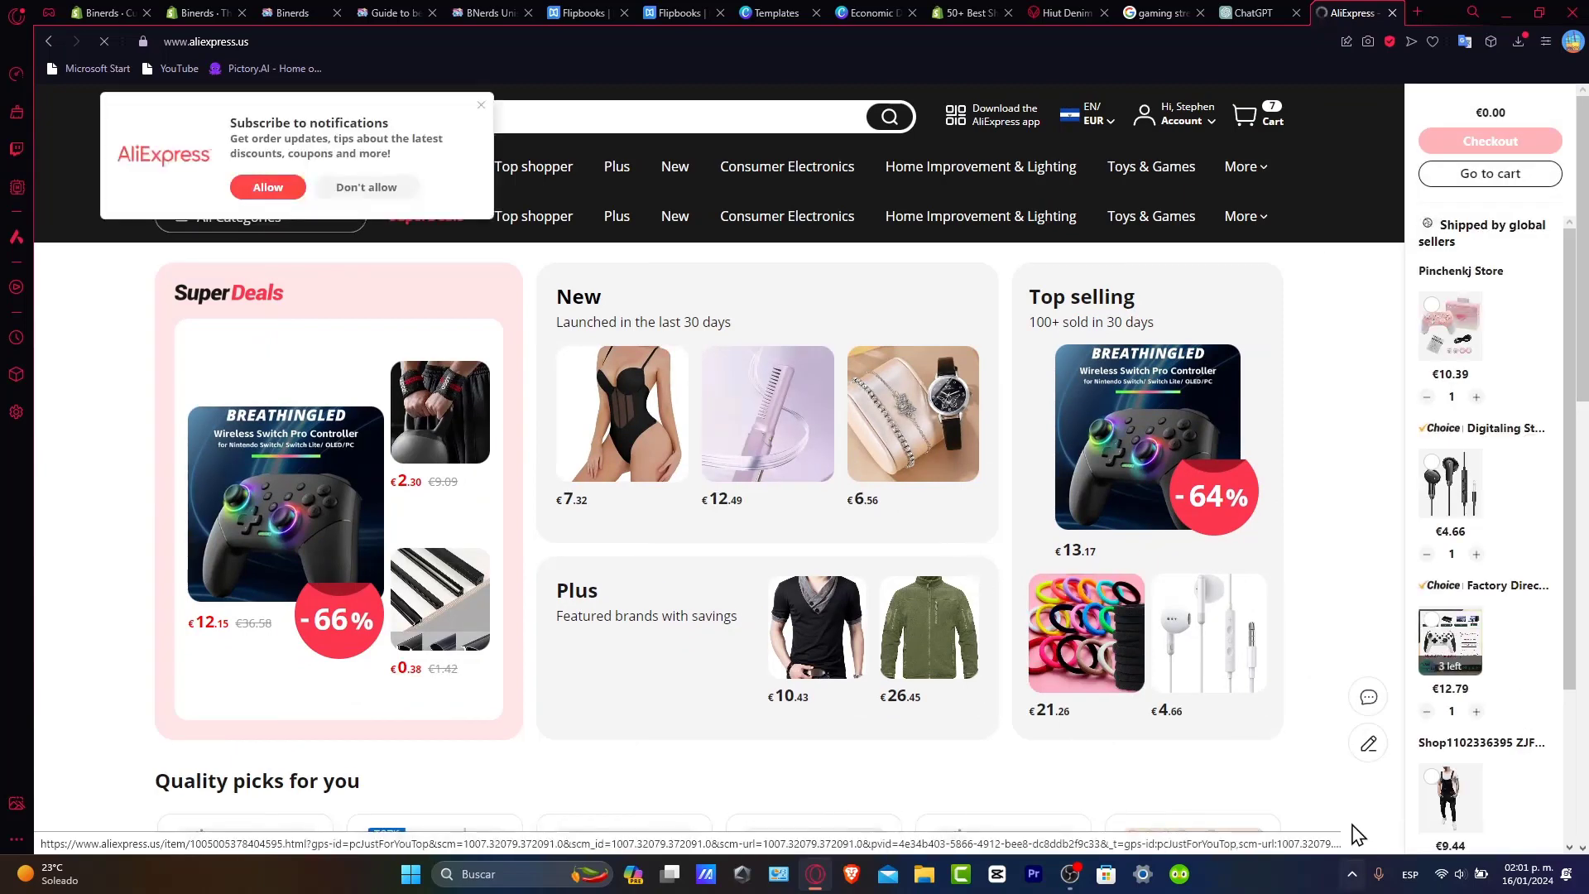
{"action": "scroll", "coordinate": [1200, 727], "scroll_direction": "down", "scroll_amount": 2}
{"action": "scroll", "coordinate": [1189, 709], "scroll_direction": "down", "scroll_amount": 2}
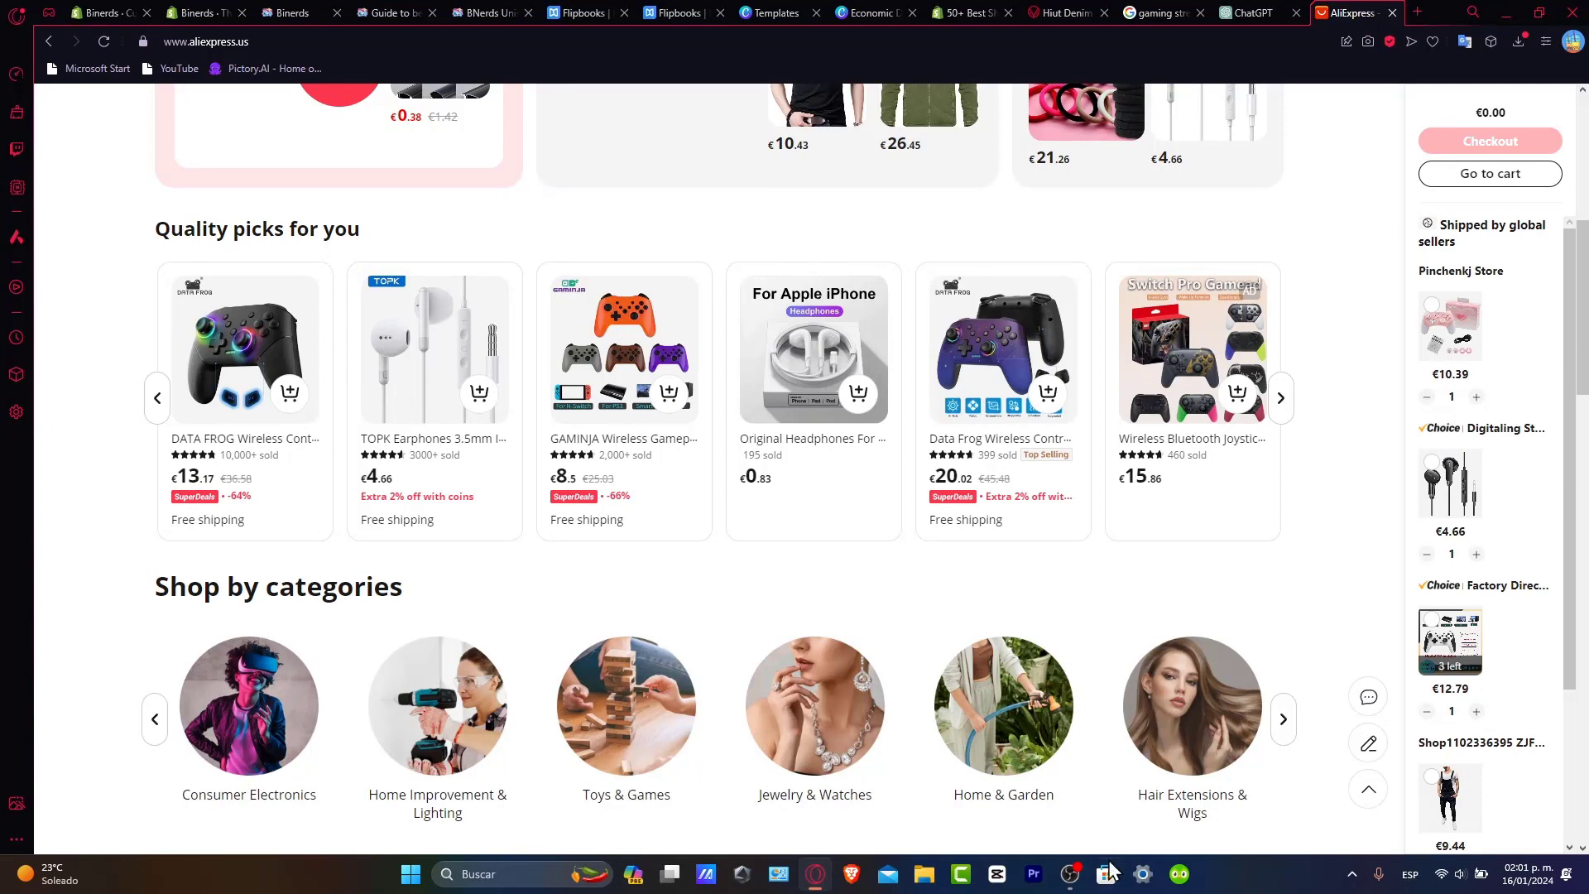
{"action": "scroll", "coordinate": [819, 521], "scroll_direction": "down", "scroll_amount": 1}
{"action": "scroll", "coordinate": [823, 518], "scroll_direction": "down", "scroll_amount": 3}
{"action": "mouse_move", "coordinate": [814, 472]}
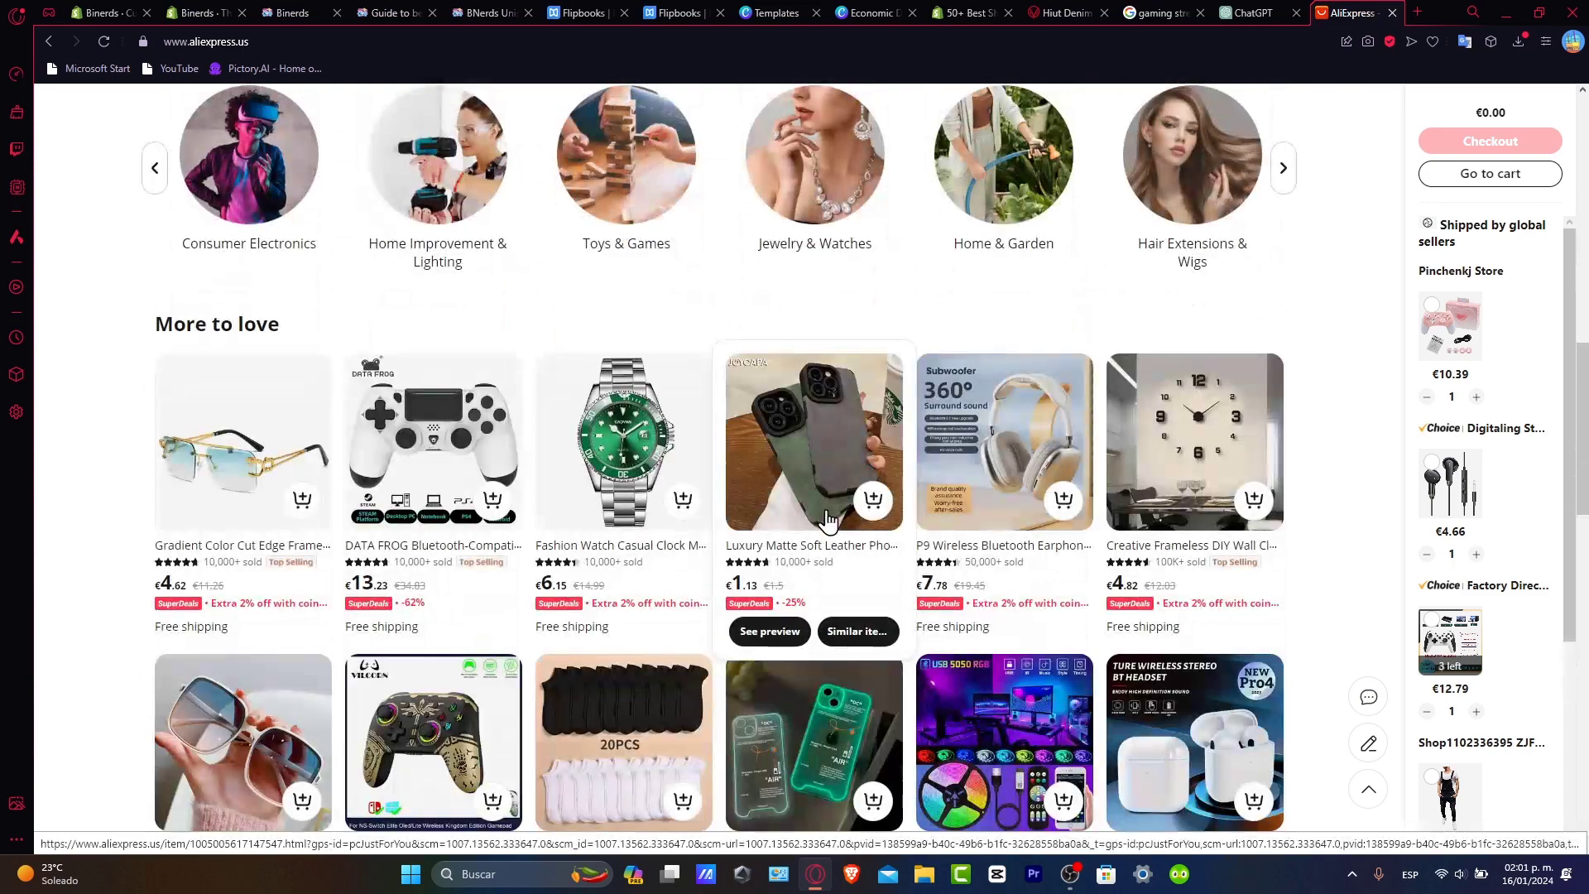
{"action": "scroll", "coordinate": [828, 520], "scroll_direction": "down", "scroll_amount": 2}
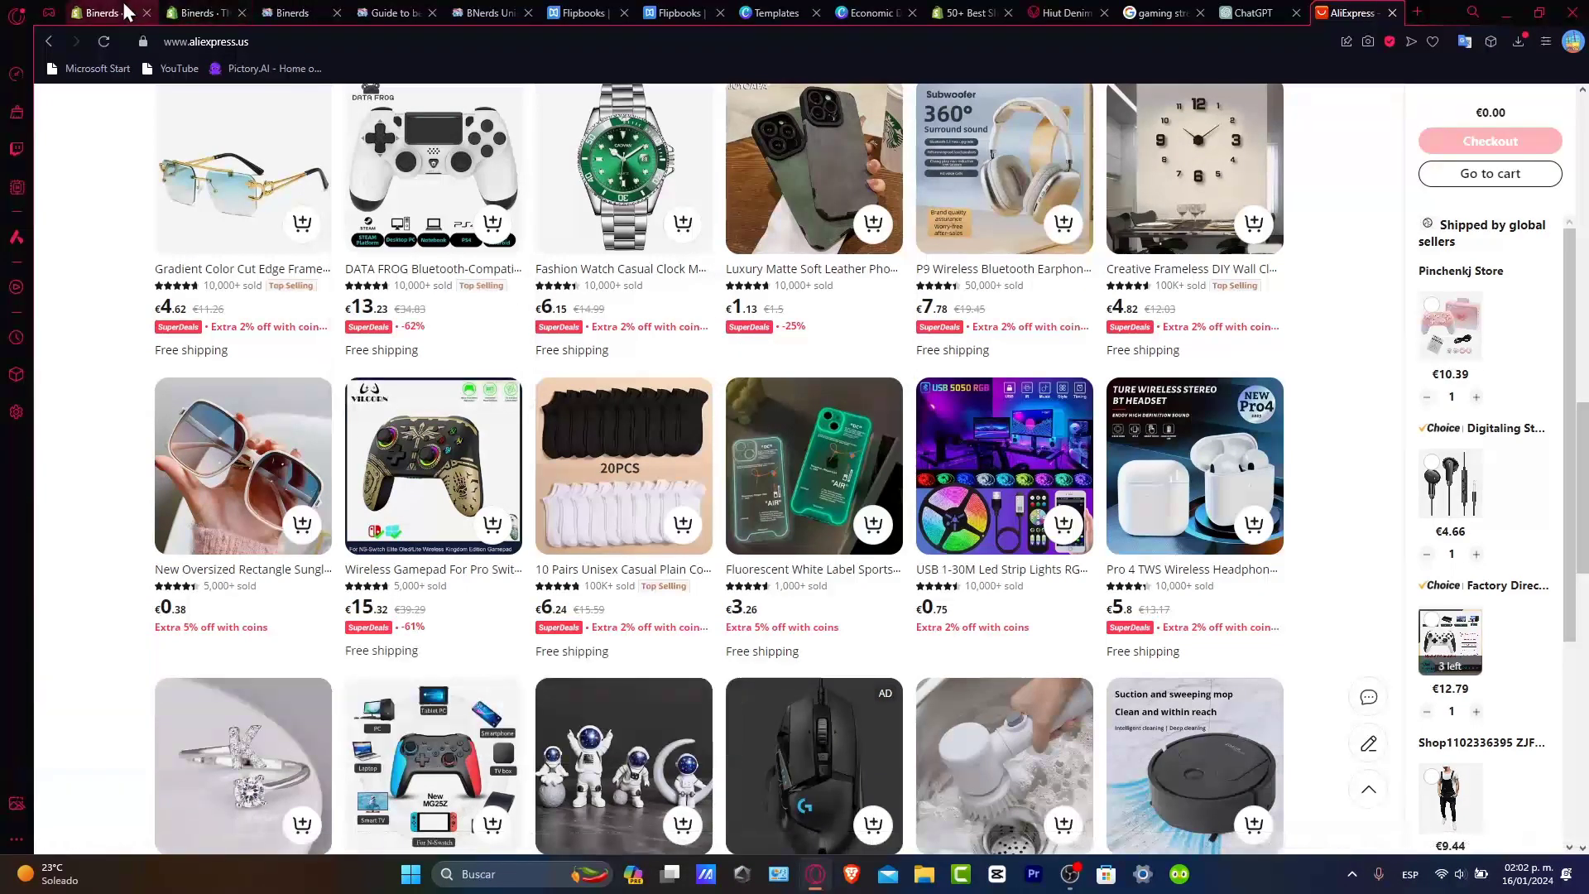
Step: Open the Cute Game Storage Case product from the Shopify products list
{"action": "left_click", "coordinate": [126, 11]}
{"action": "left_click", "coordinate": [57, 112]}
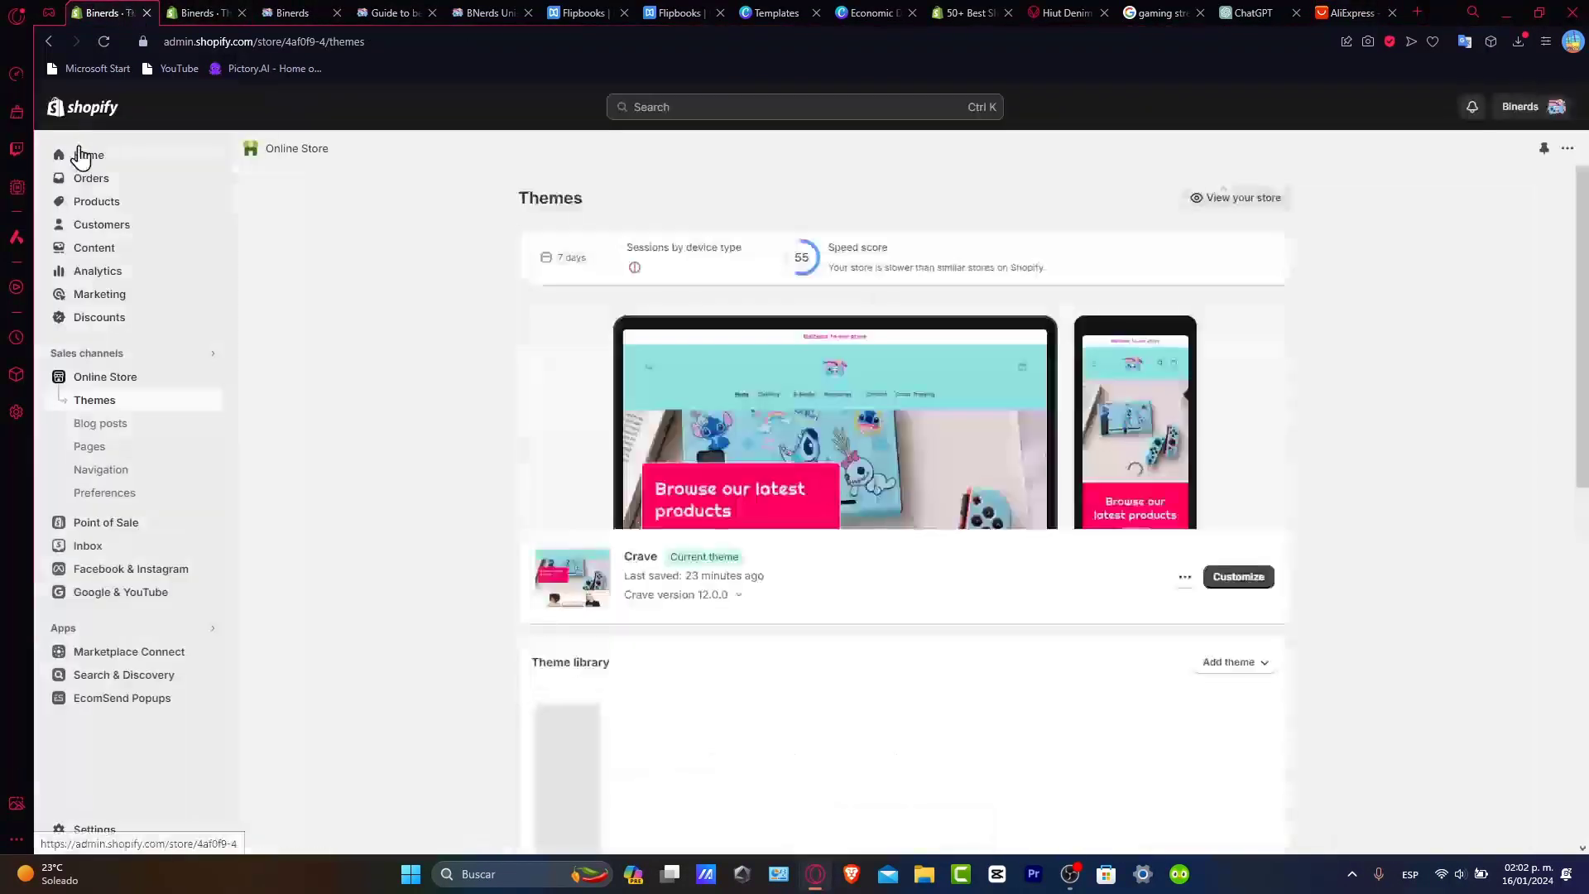
{"action": "left_click", "coordinate": [118, 182]}
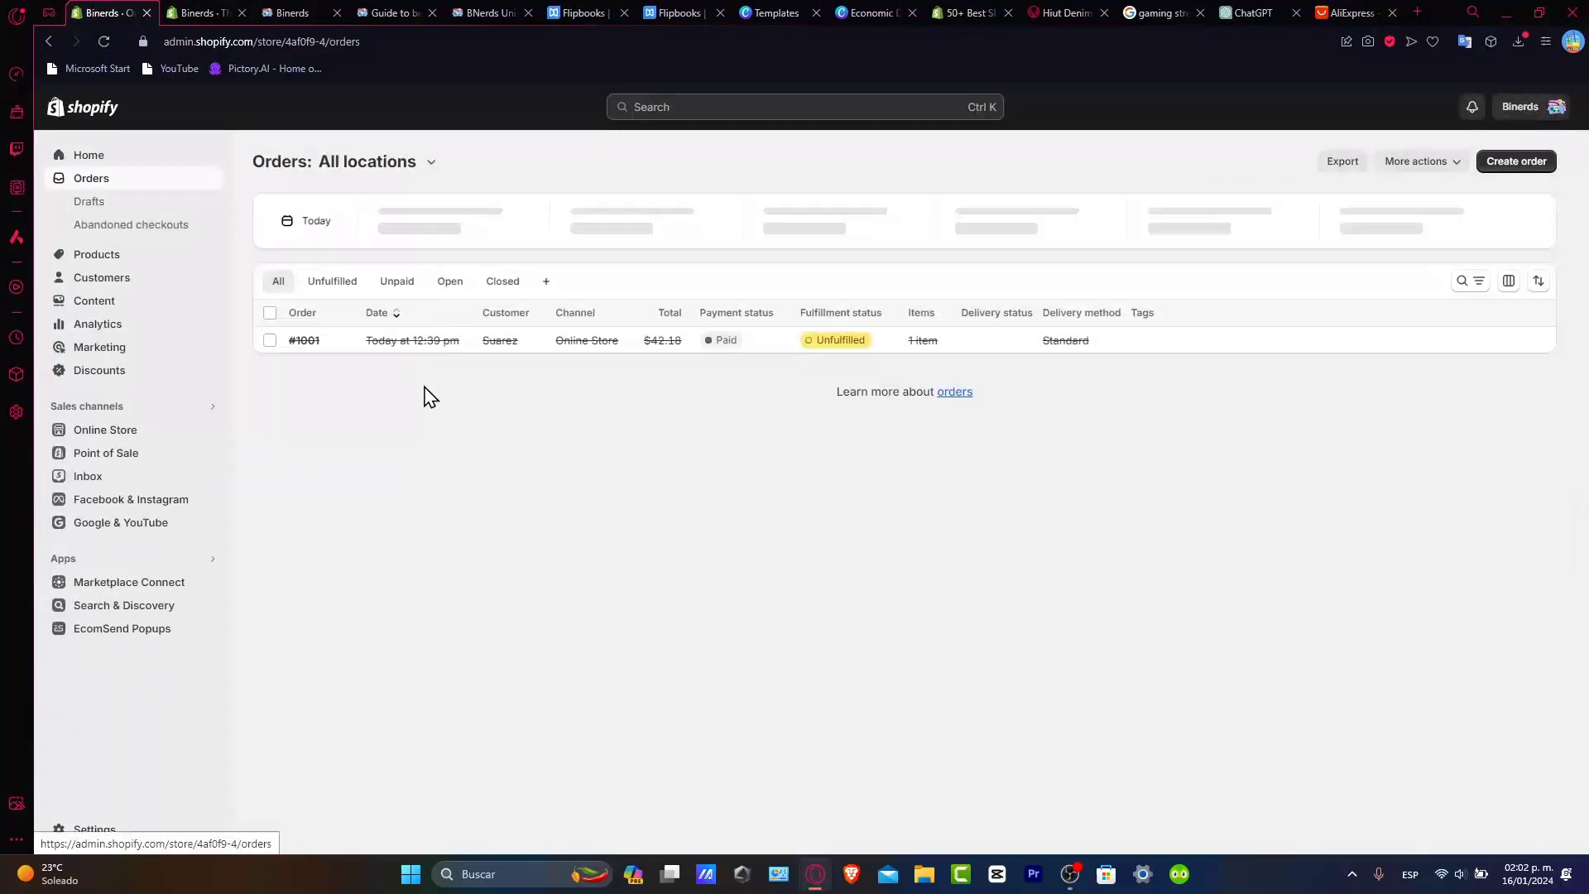
{"action": "left_click", "coordinate": [97, 254]}
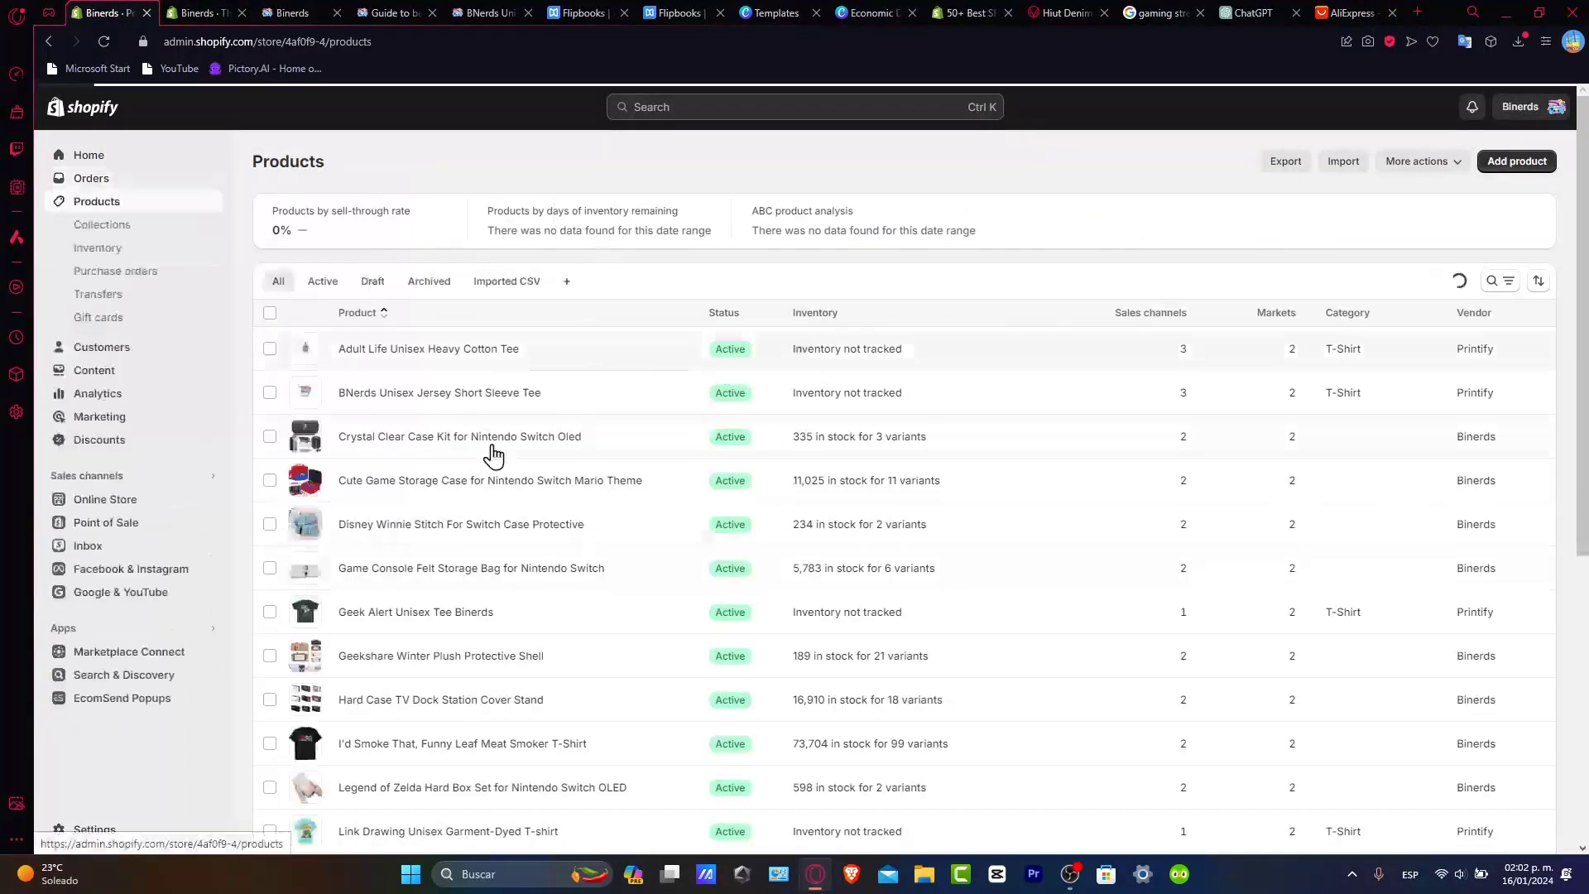
{"action": "left_click", "coordinate": [590, 484]}
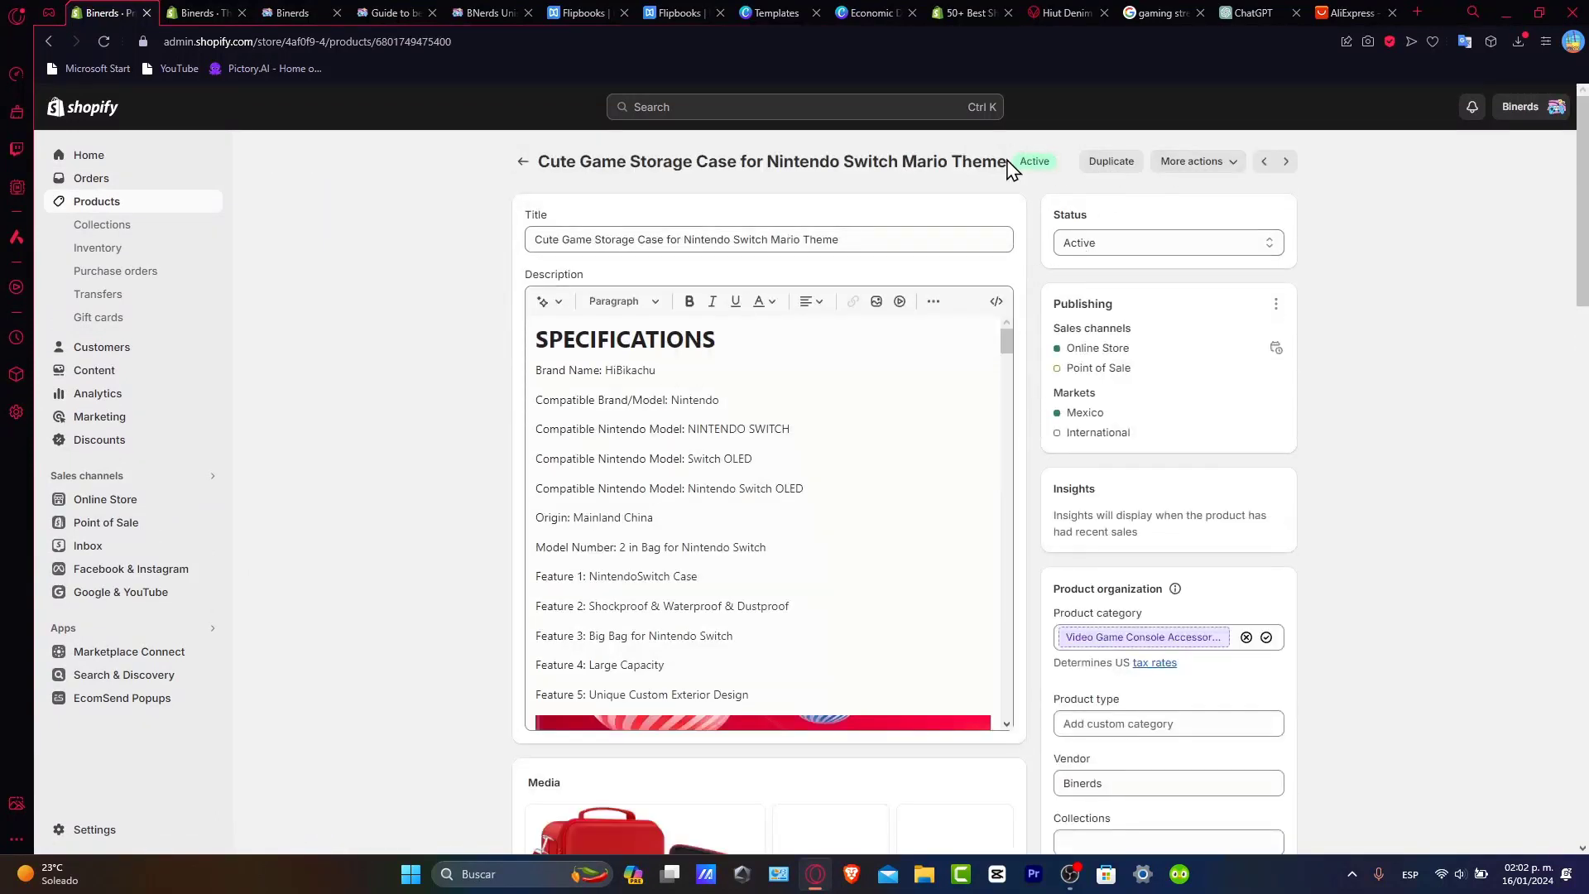
{"action": "left_click", "coordinate": [1189, 164]}
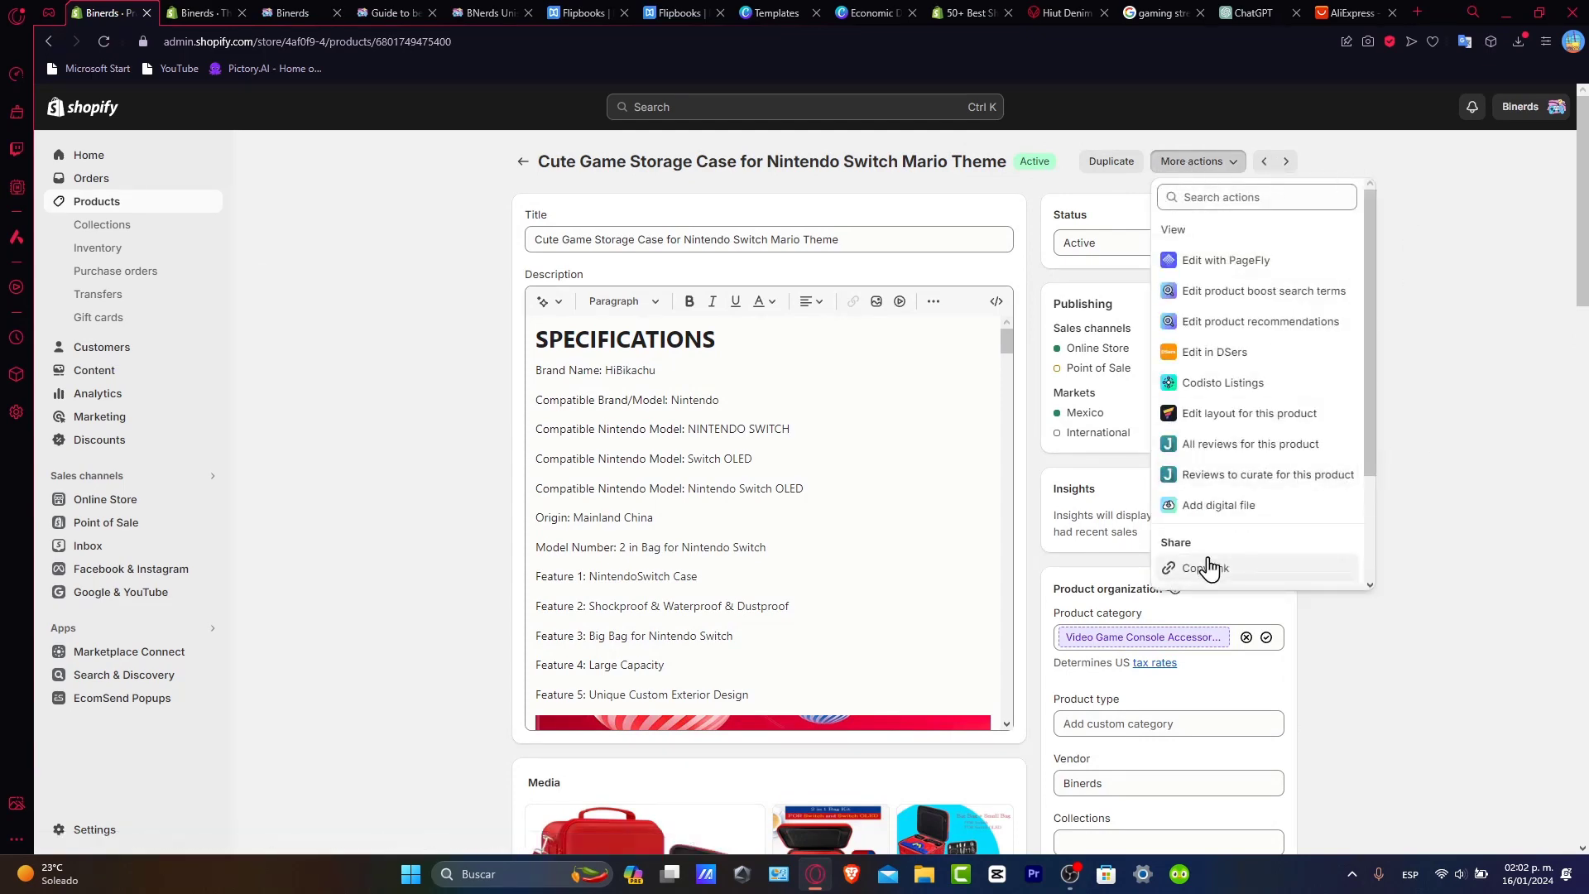
{"action": "left_click", "coordinate": [1498, 549]}
{"action": "scroll", "coordinate": [915, 681], "scroll_direction": "down", "scroll_amount": 5}
{"action": "scroll", "coordinate": [888, 604], "scroll_direction": "down", "scroll_amount": 3}
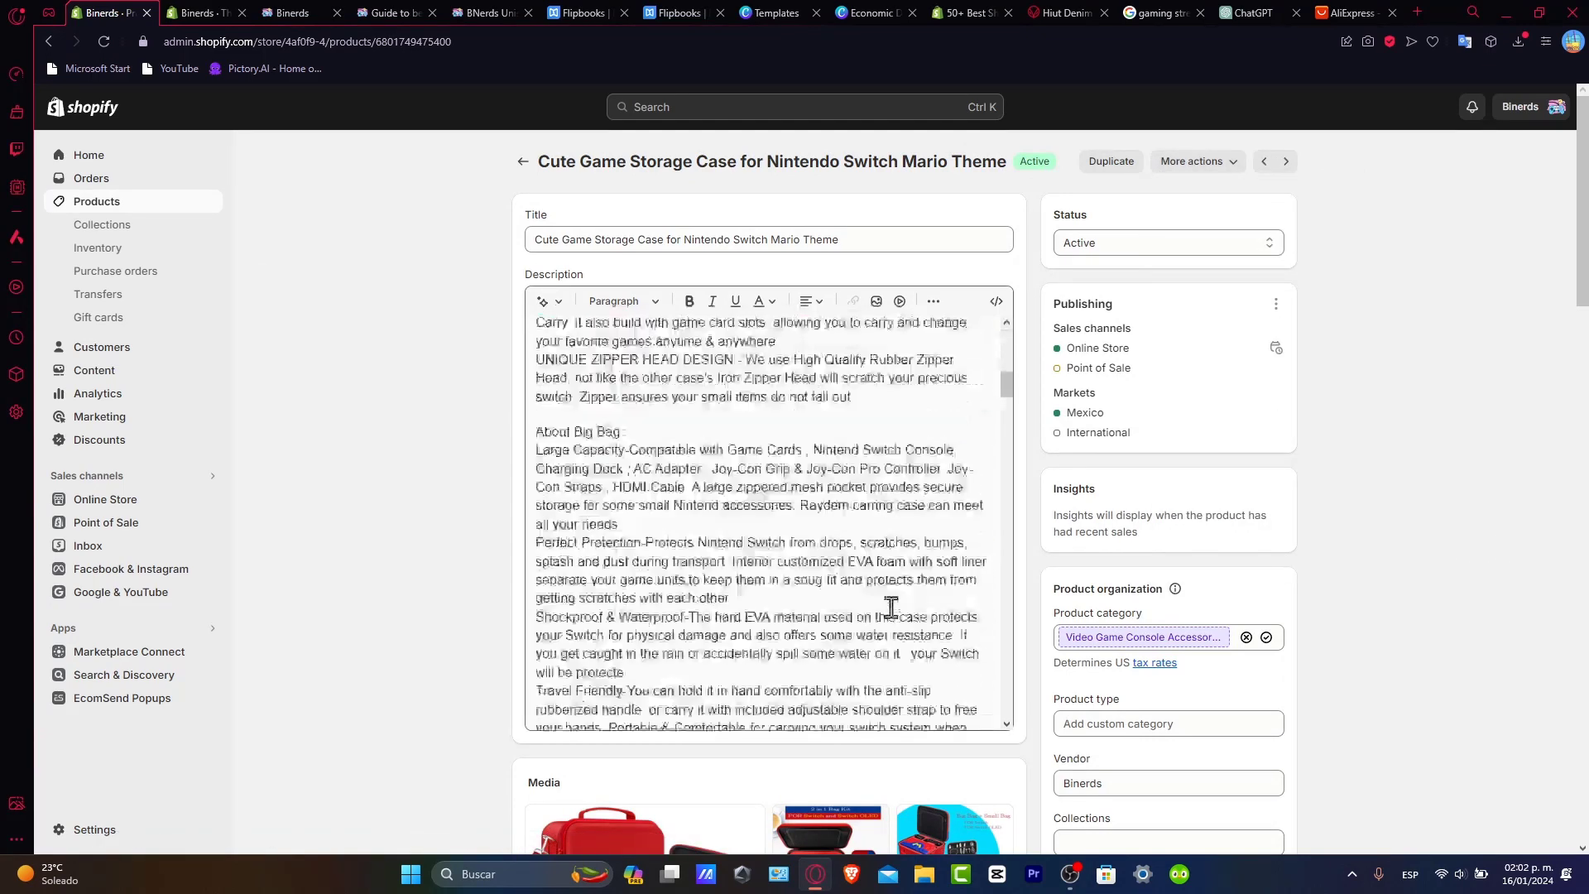
{"action": "scroll", "coordinate": [856, 497], "scroll_direction": "up", "scroll_amount": 10}
Step: Copy the full product title and browse the store preview's Accessories submenu
{"action": "left_click", "coordinate": [828, 239]}
{"action": "key", "text": "ctrl+a"}
{"action": "key", "text": "ctrl+c"}
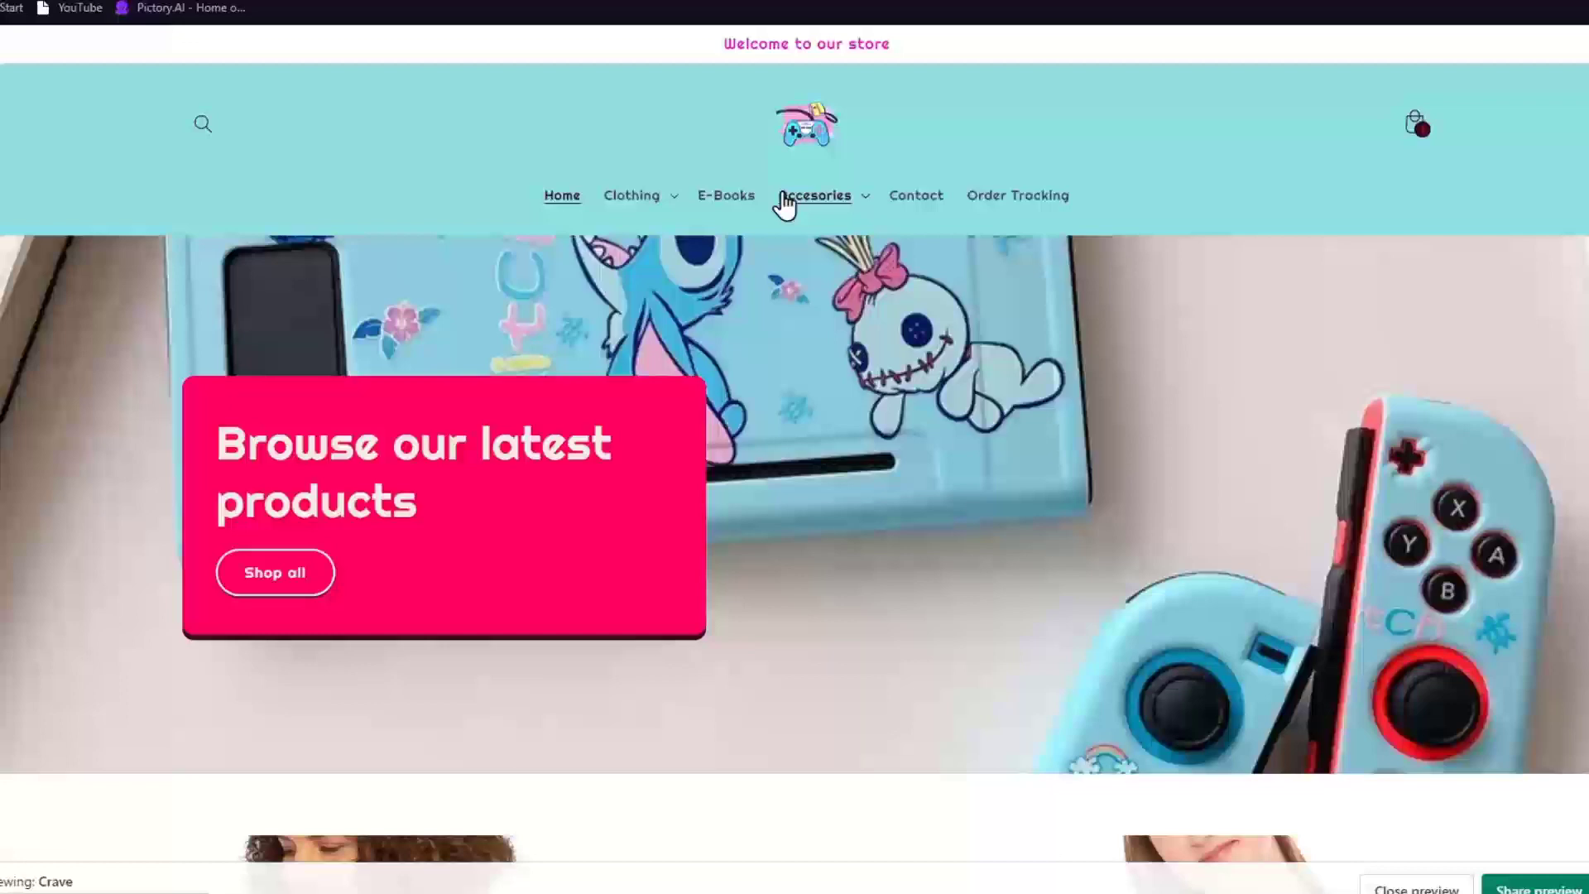
{"action": "left_click", "coordinate": [811, 229]}
{"action": "left_click", "coordinate": [826, 232]}
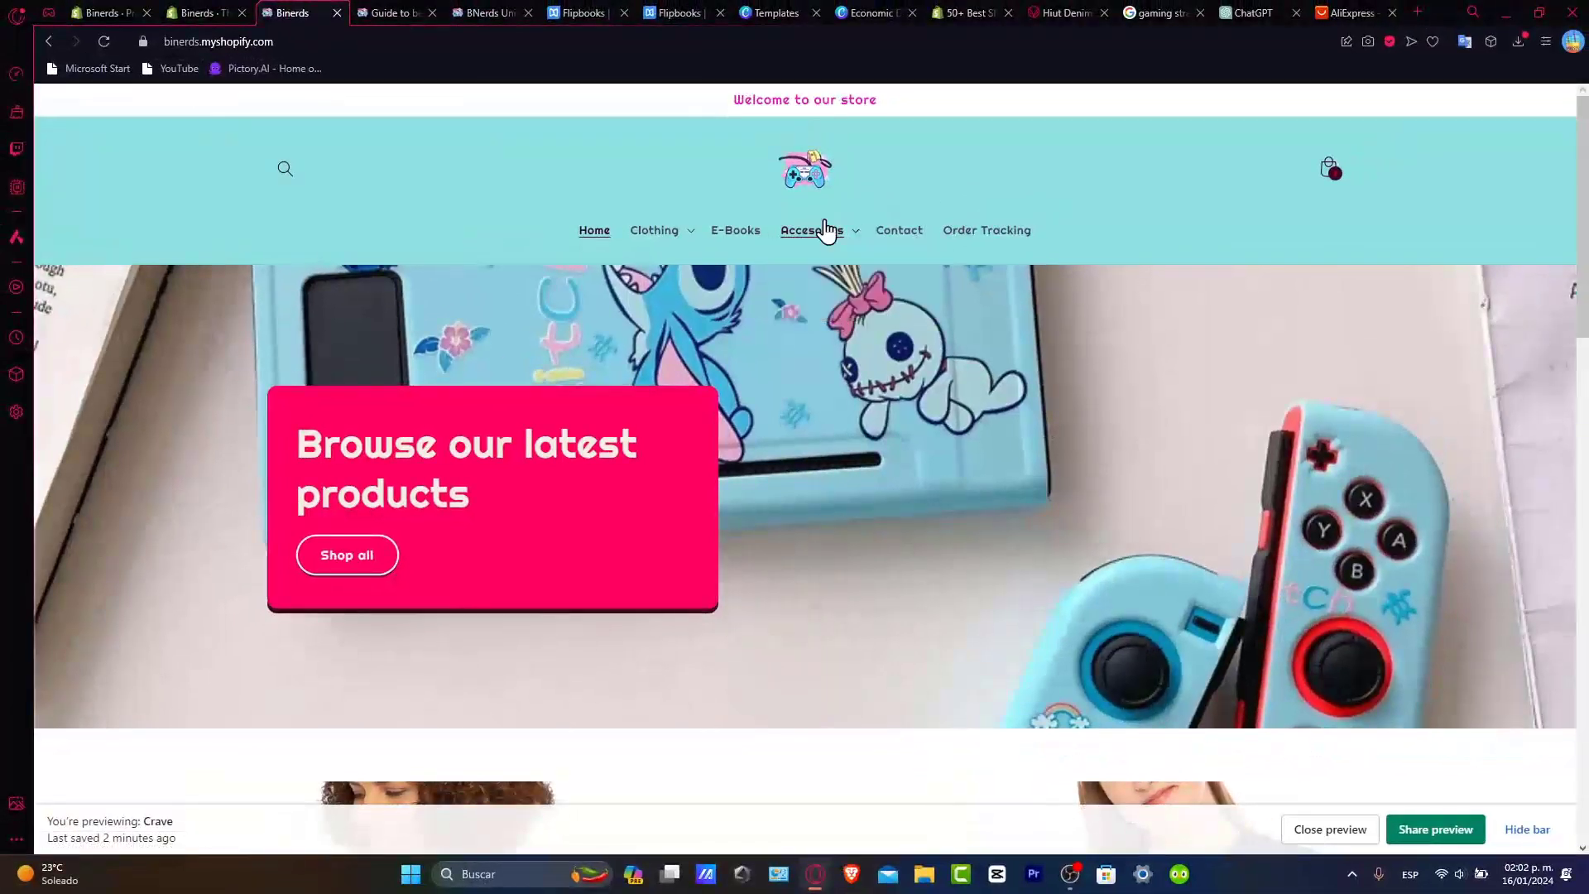
{"action": "left_click", "coordinate": [788, 240]}
{"action": "left_click", "coordinate": [789, 244]}
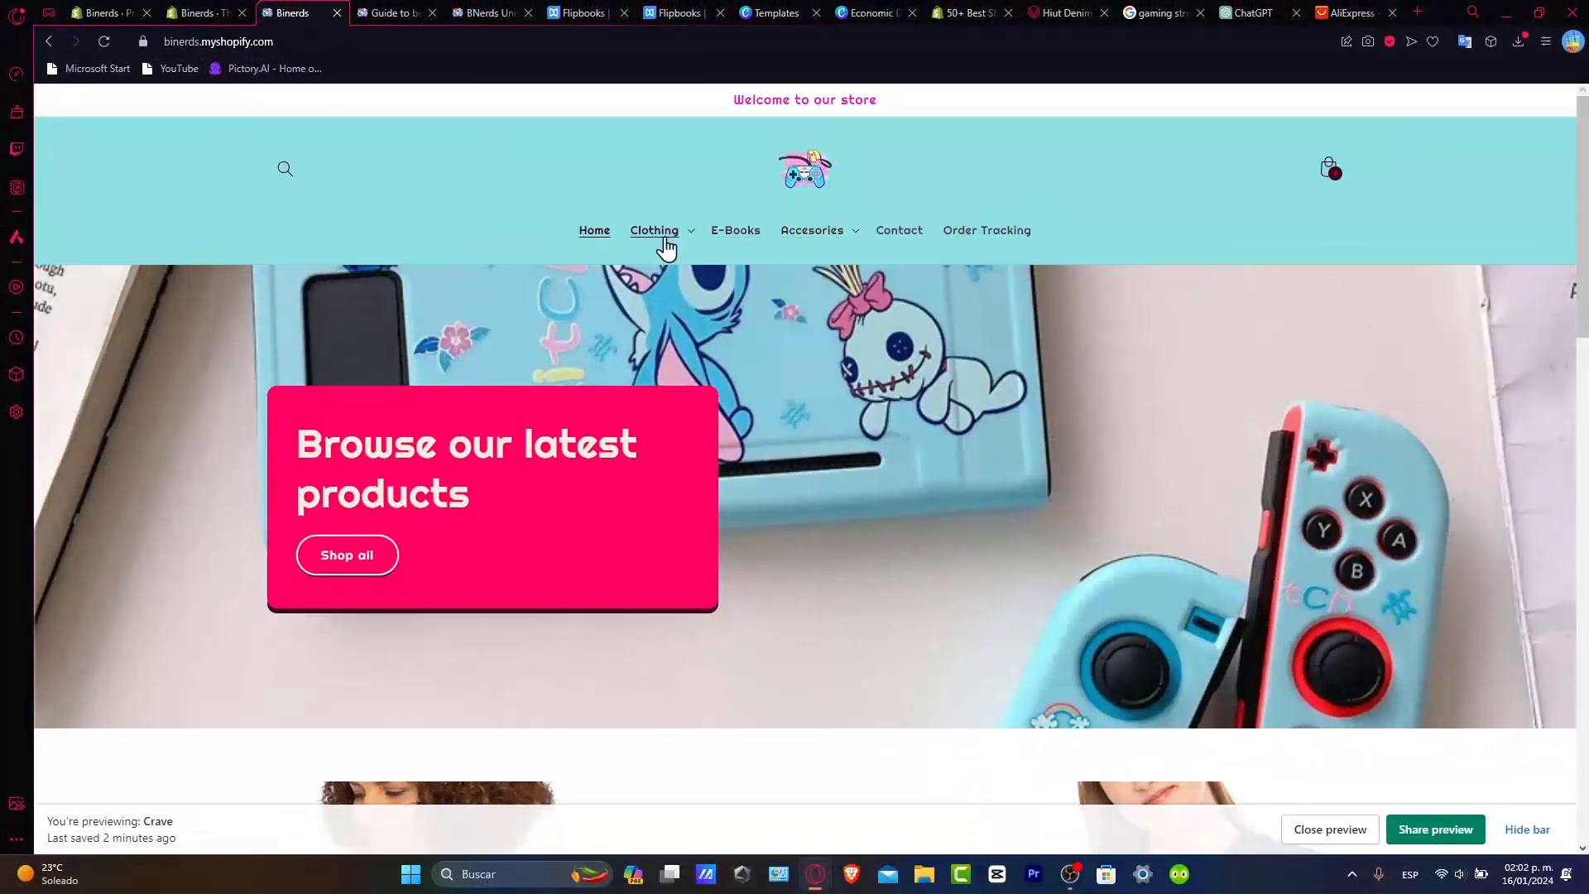
{"action": "left_click", "coordinate": [1353, 14]}
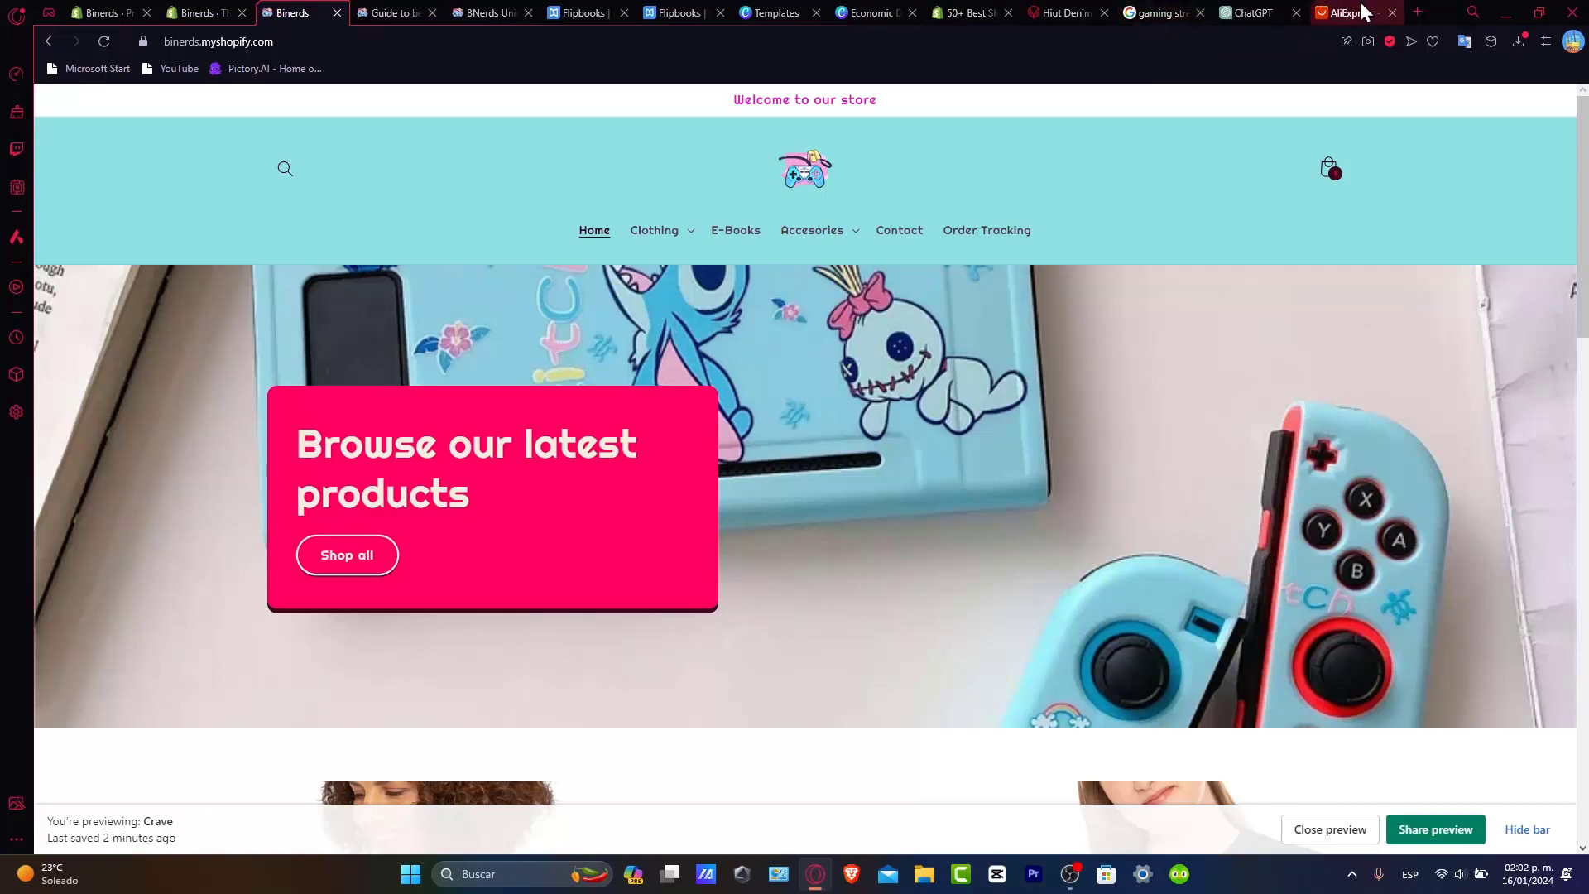
{"action": "scroll", "coordinate": [603, 167], "scroll_direction": "up", "scroll_amount": 10}
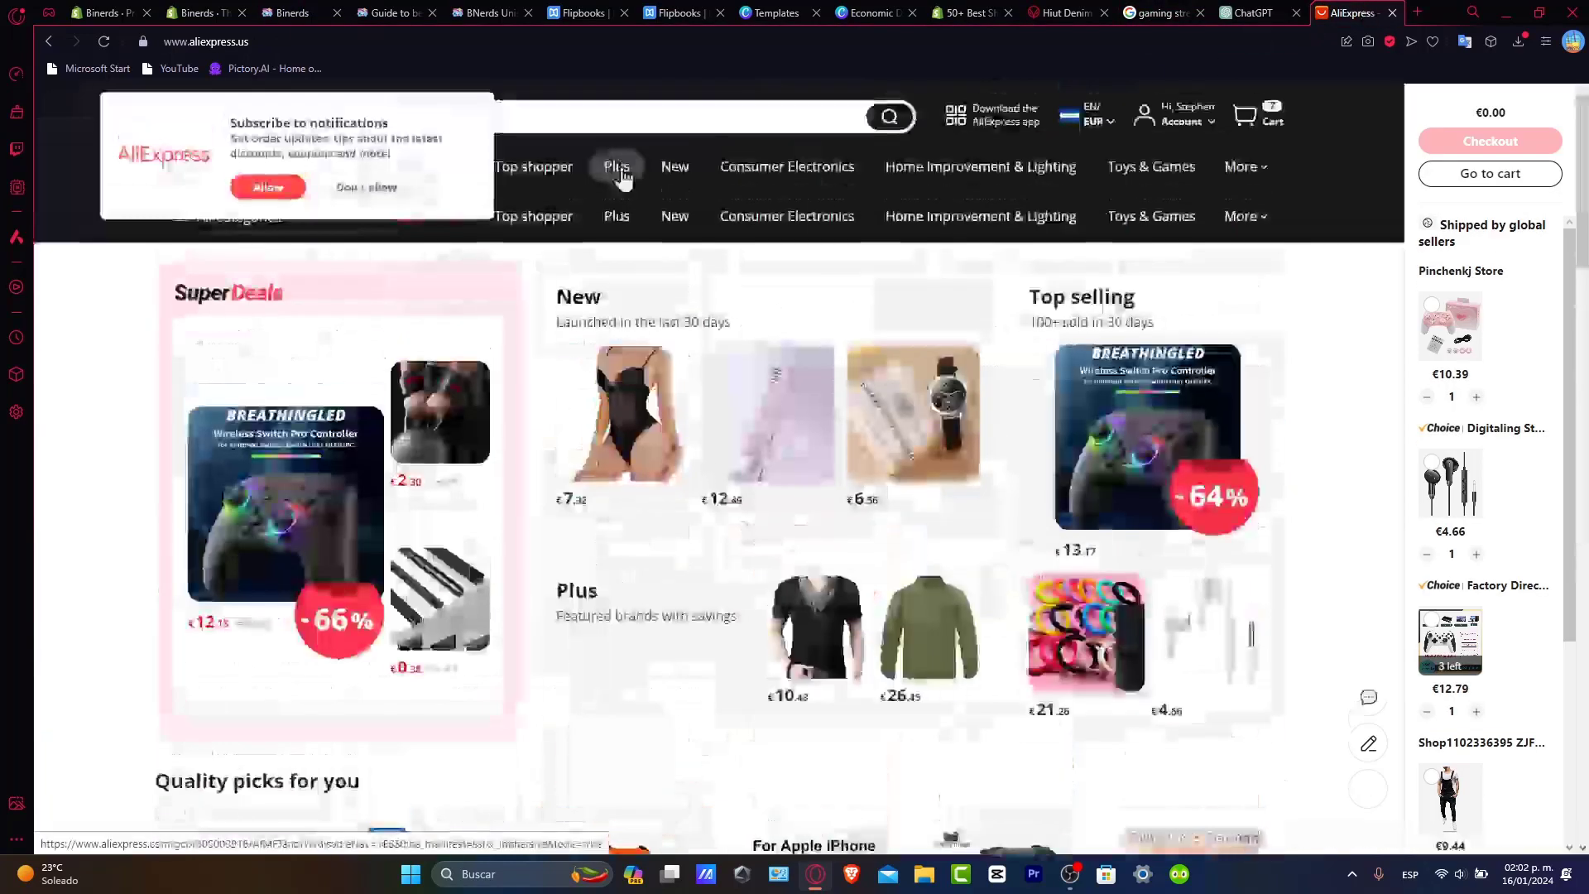
Step: Search AliExpress for the copied title and open the Mario-style Switch case listing
{"action": "left_click", "coordinate": [490, 116]}
{"action": "key", "text": "ctrl+v"}
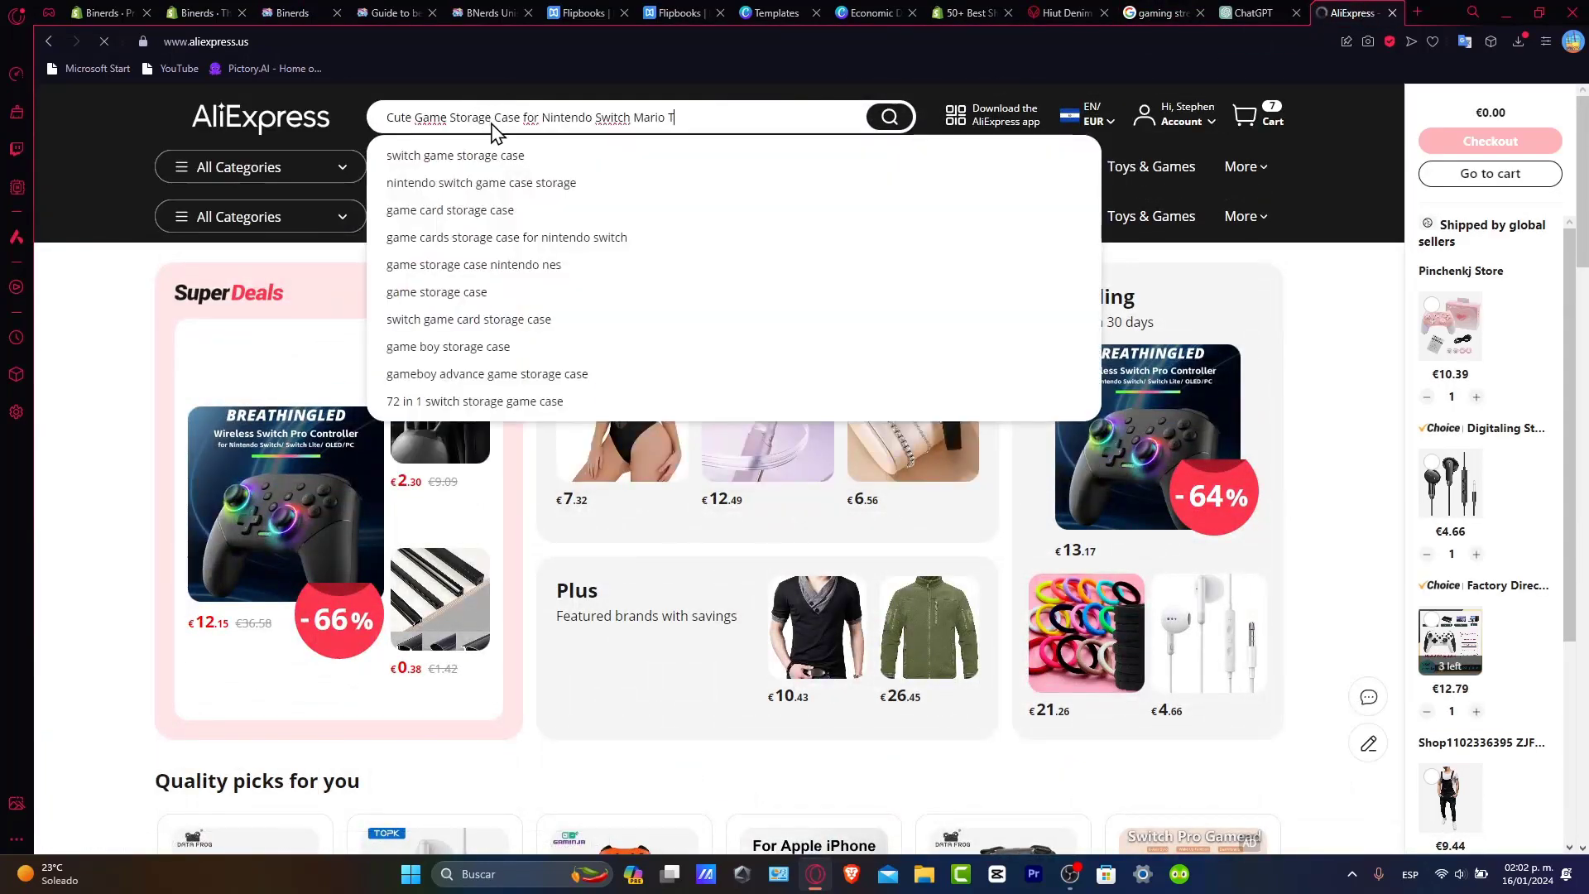
{"action": "key", "text": "Return"}
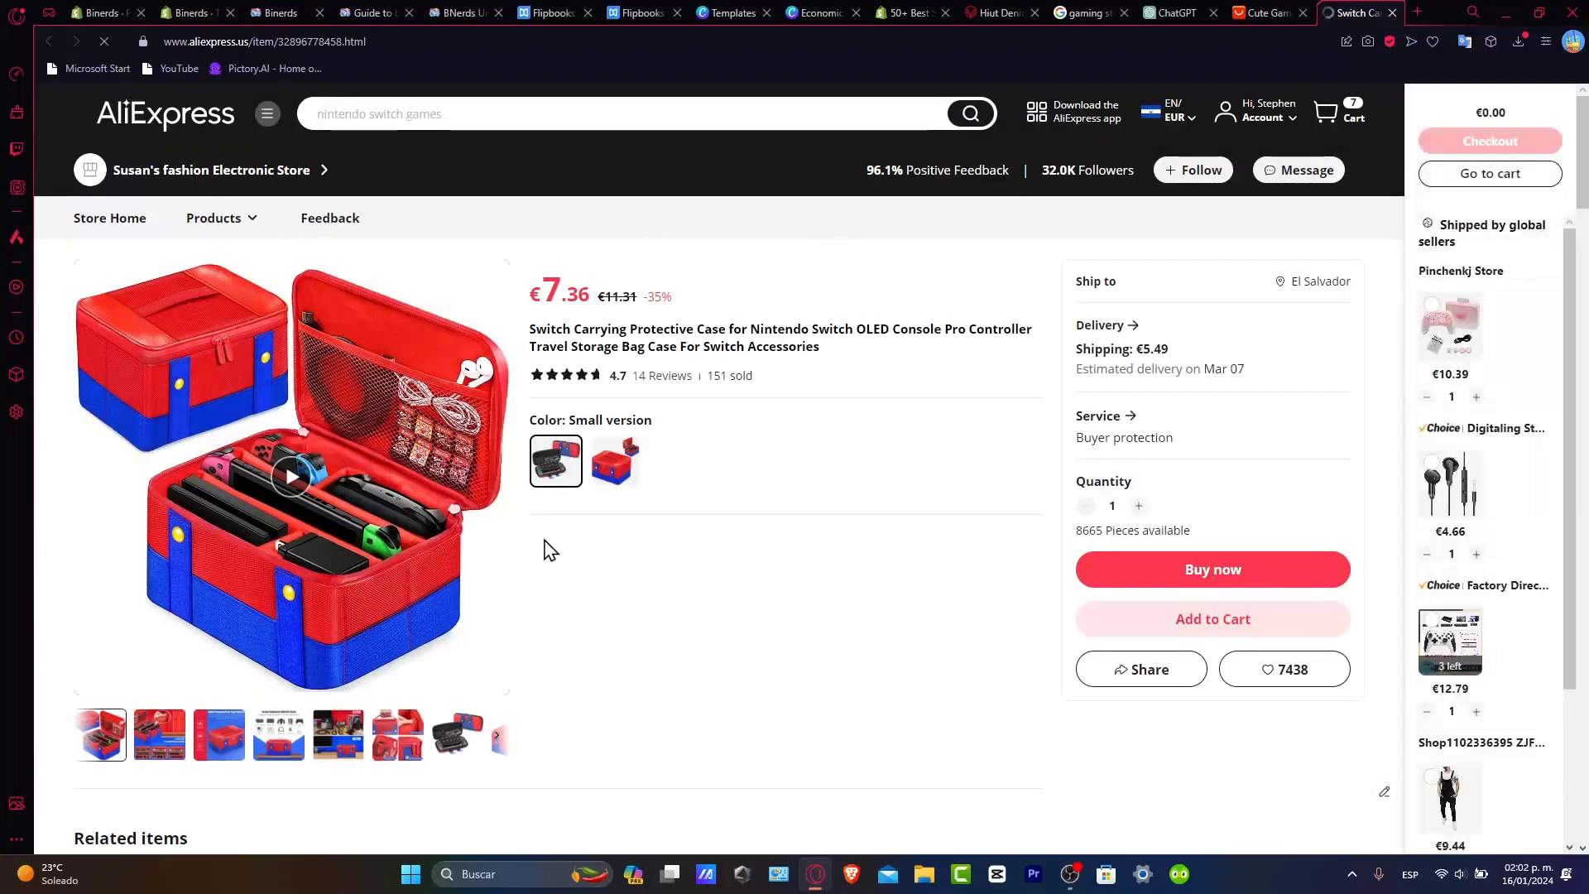
{"action": "key", "text": "ctrl+1"}
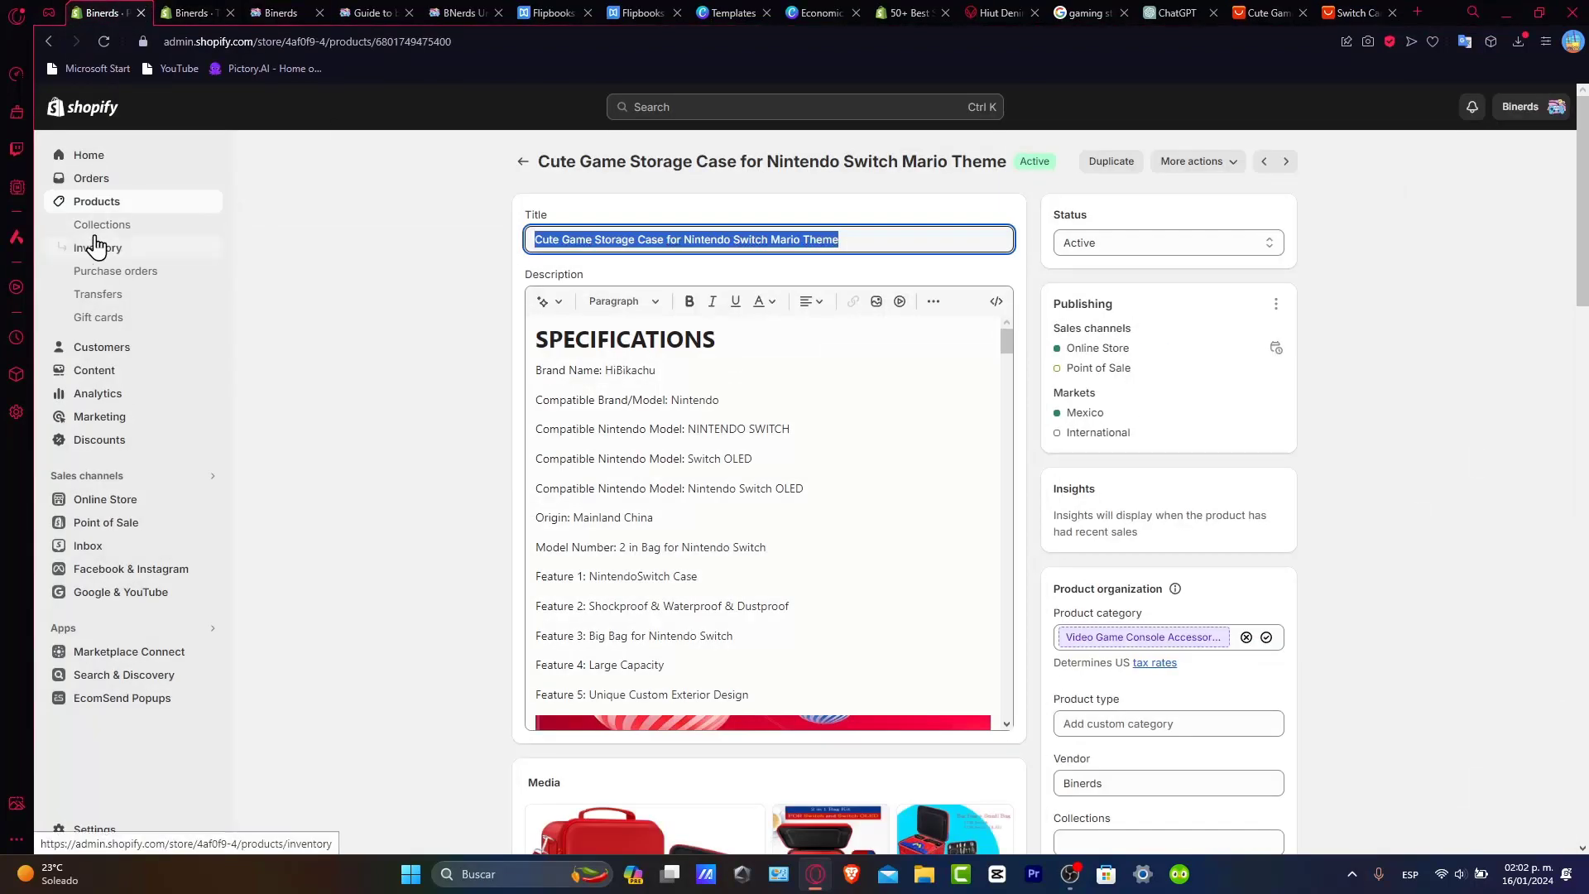
Step: View the Cute Game Storage Case storefront page and browse its product photos
{"action": "left_click", "coordinate": [96, 203]}
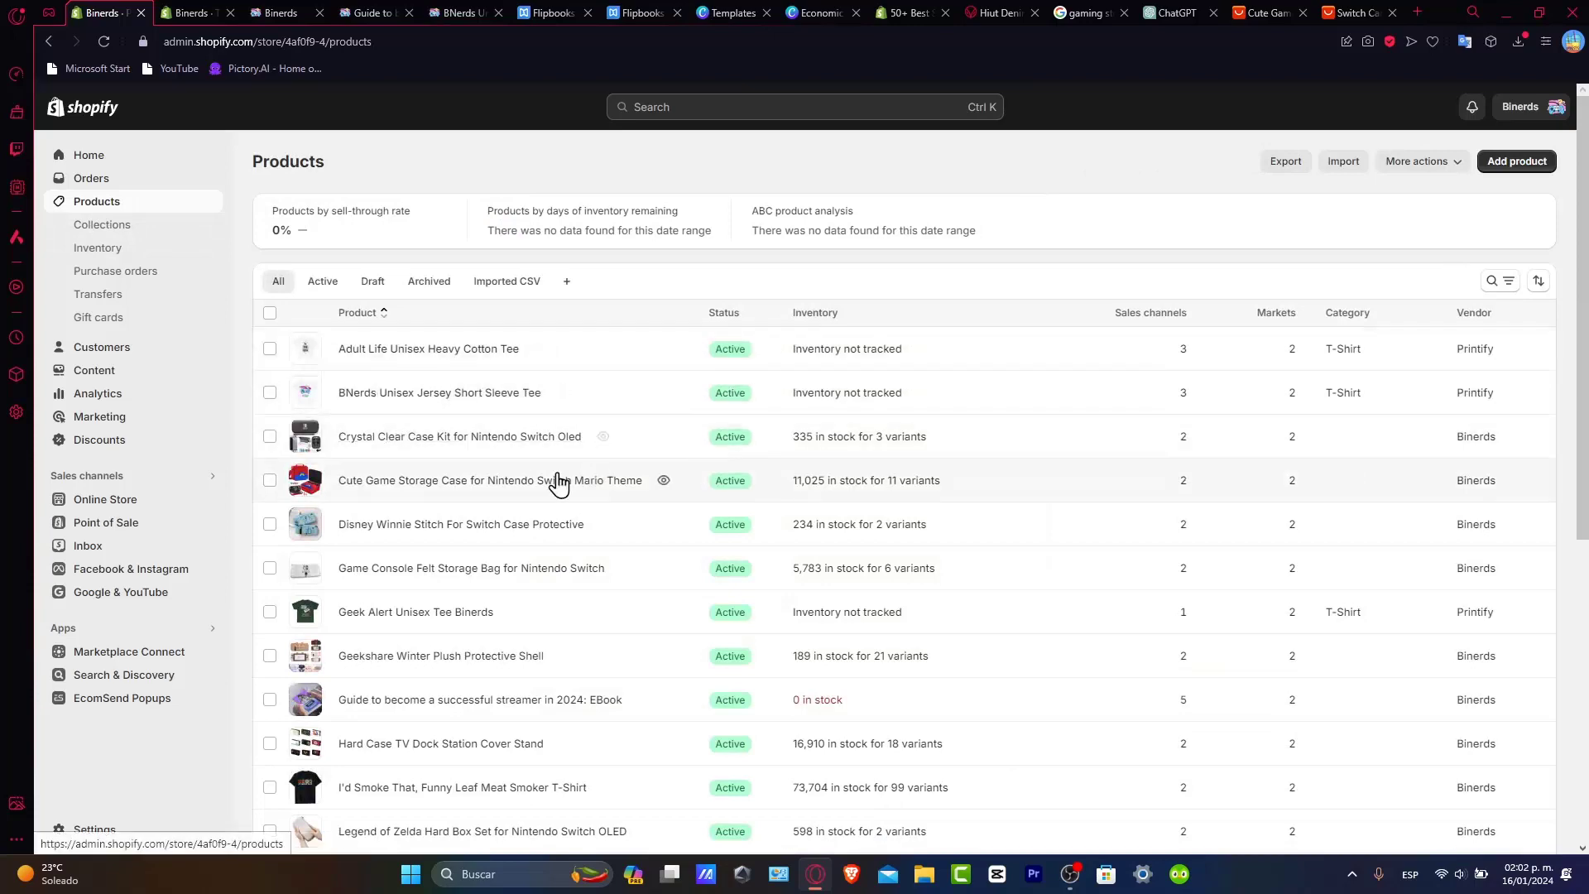
{"action": "left_click", "coordinate": [662, 487]}
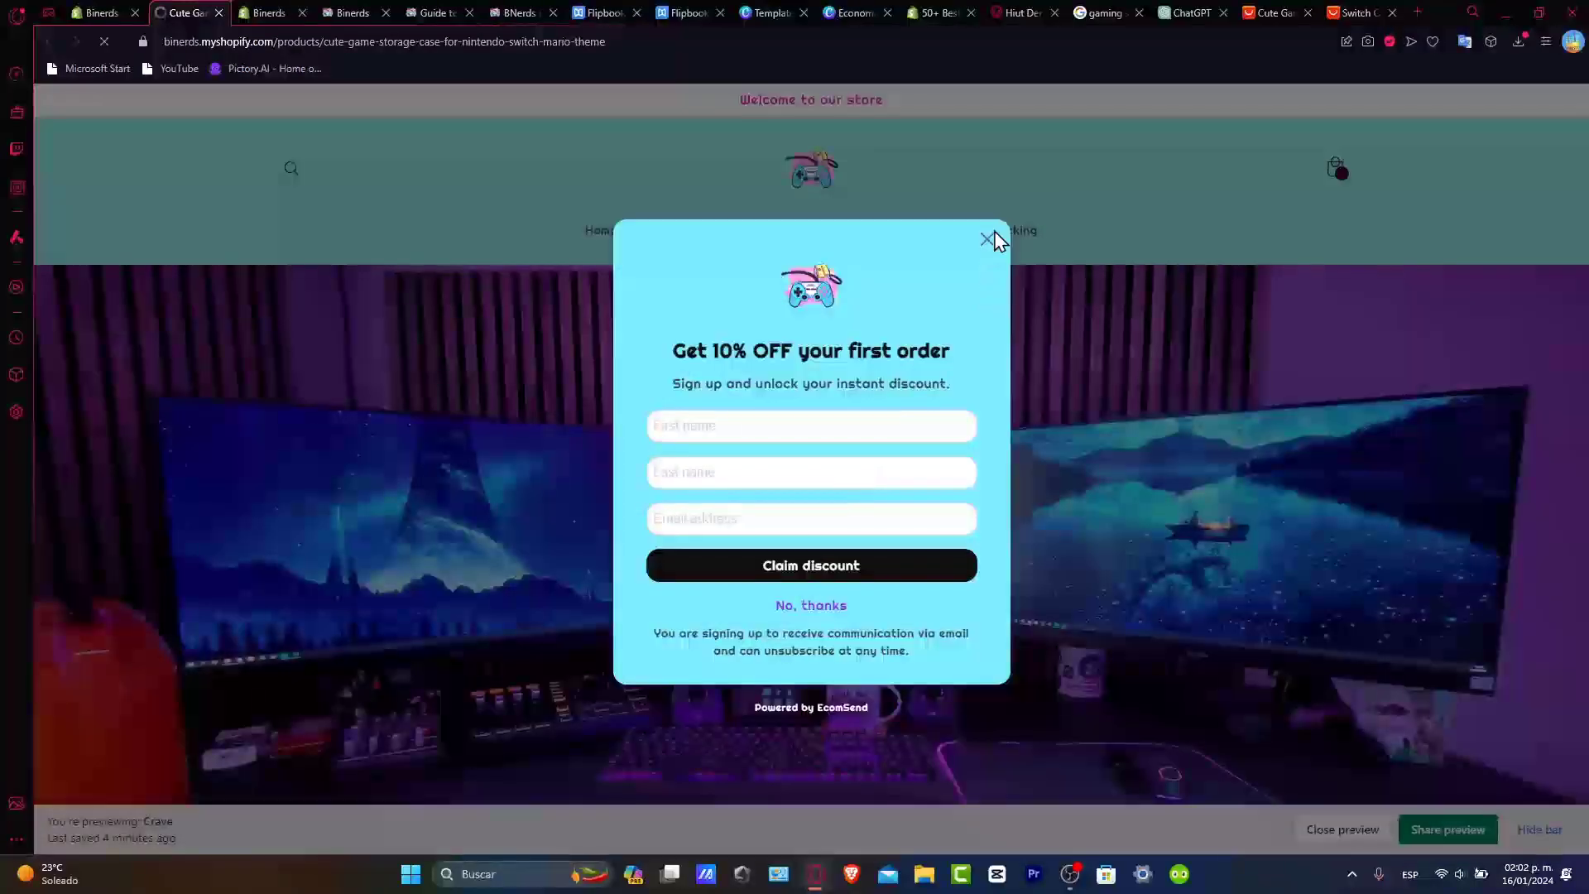
{"action": "left_click", "coordinate": [989, 239]}
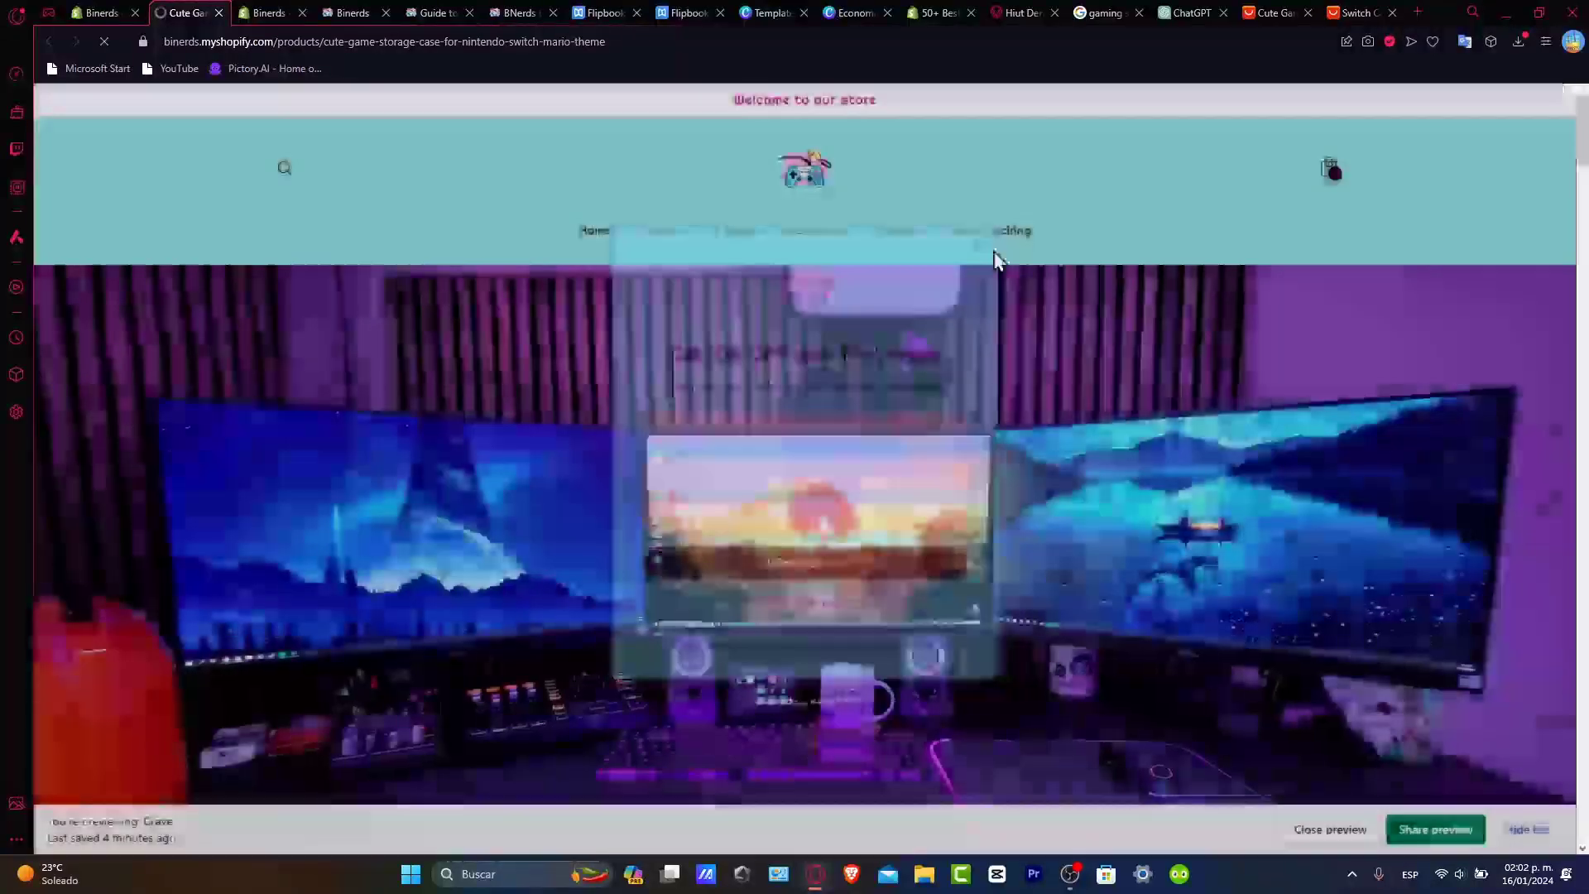
{"action": "scroll", "coordinate": [1001, 447], "scroll_direction": "down", "scroll_amount": 10}
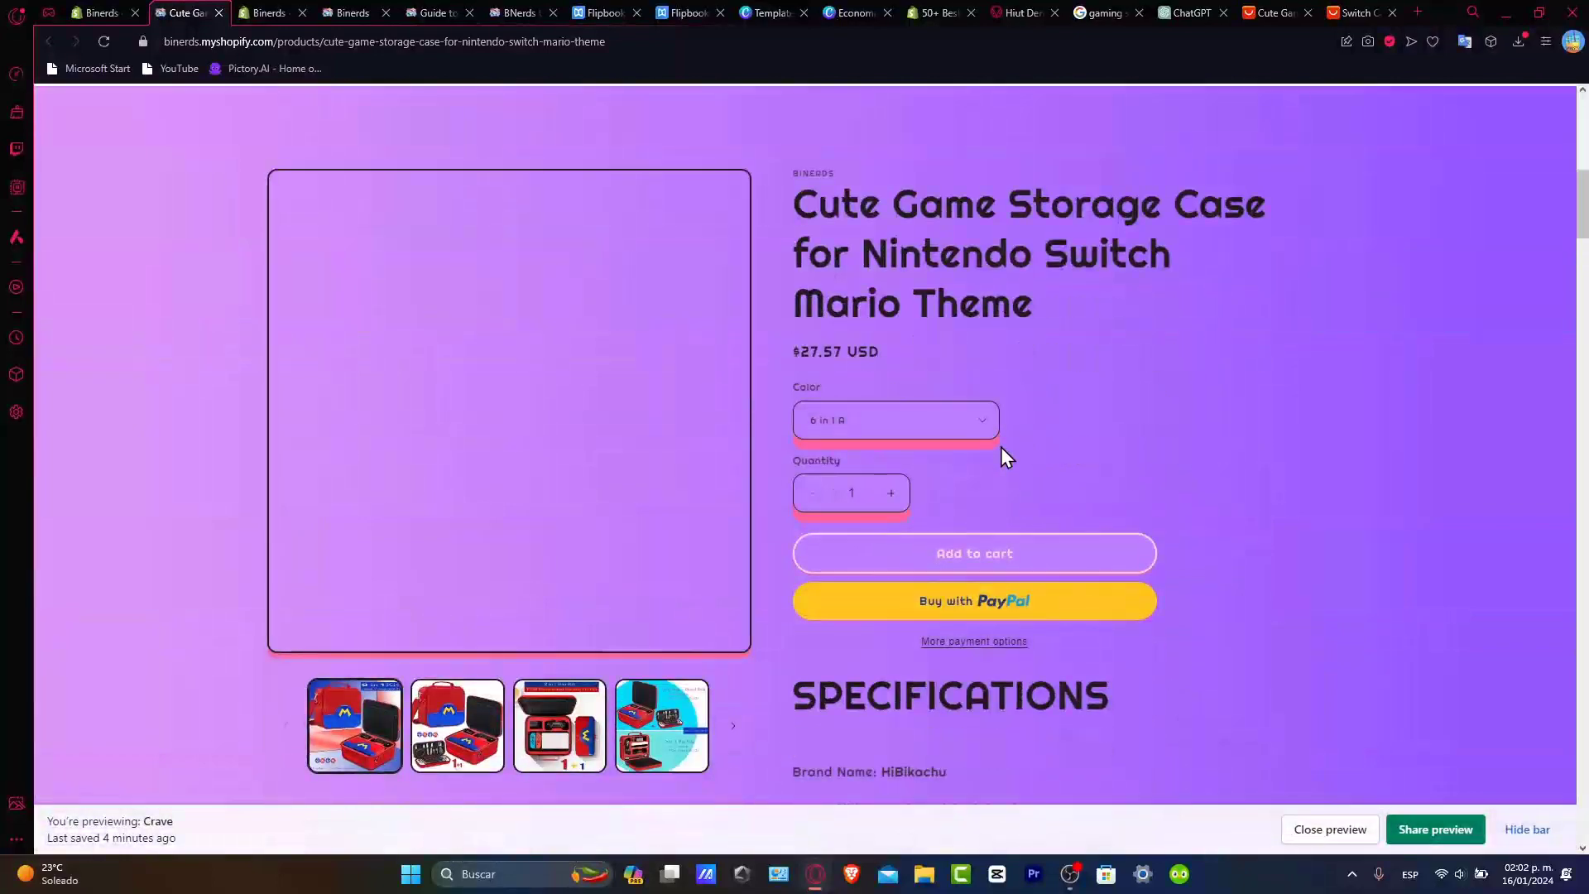
{"action": "scroll", "coordinate": [1100, 607], "scroll_direction": "down", "scroll_amount": 4}
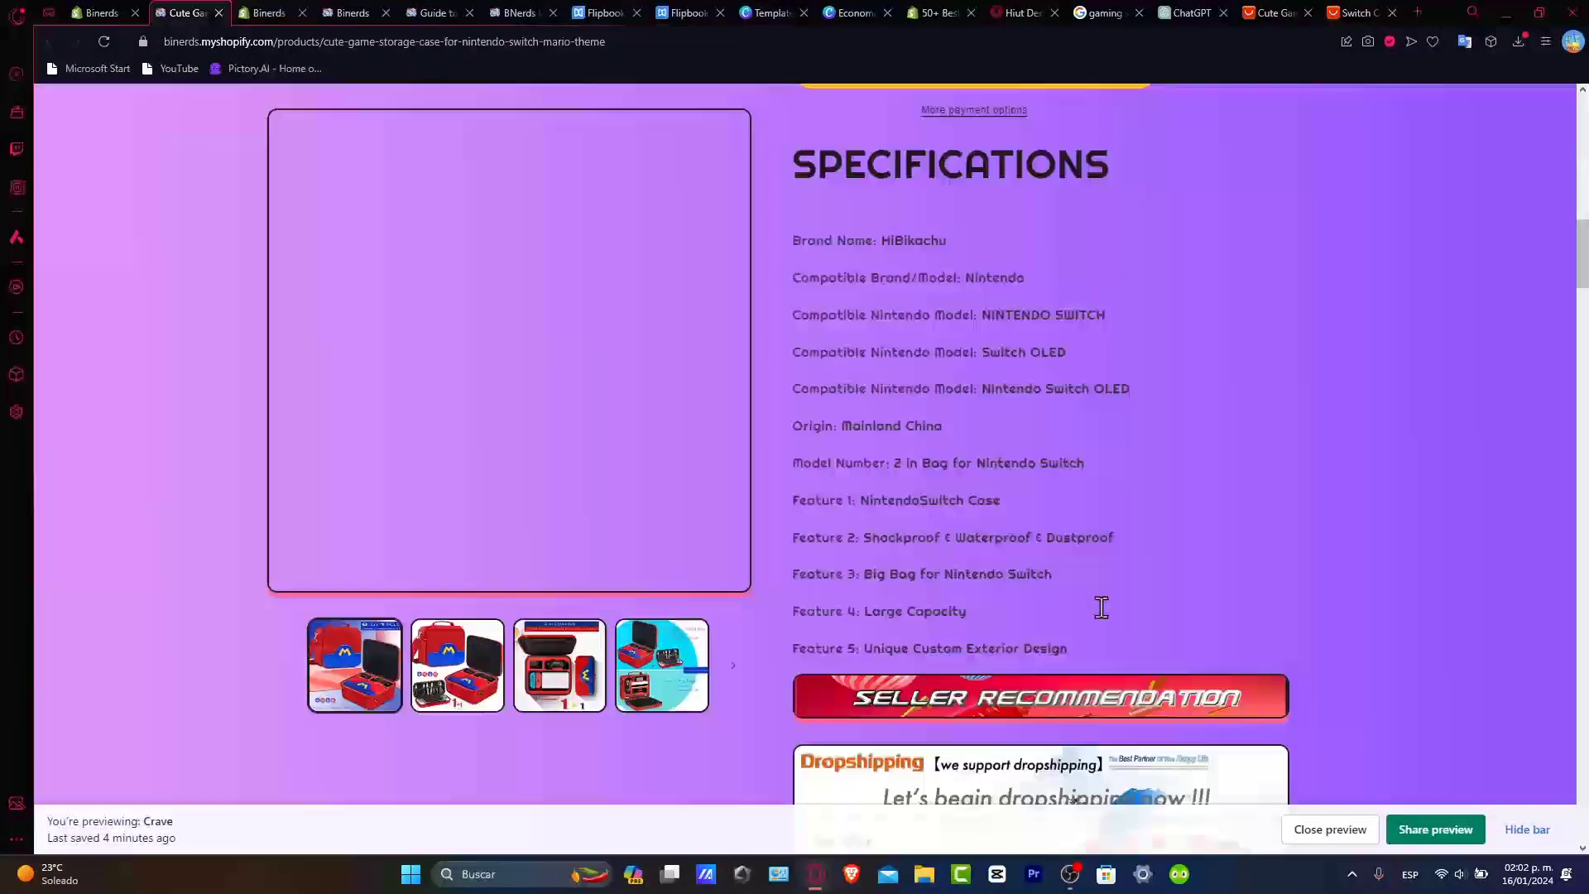
{"action": "scroll", "coordinate": [1101, 607], "scroll_direction": "down", "scroll_amount": 4}
{"action": "scroll", "coordinate": [1100, 607], "scroll_direction": "down", "scroll_amount": 4}
{"action": "scroll", "coordinate": [1100, 608], "scroll_direction": "down", "scroll_amount": 4}
{"action": "scroll", "coordinate": [1100, 606], "scroll_direction": "down", "scroll_amount": 5}
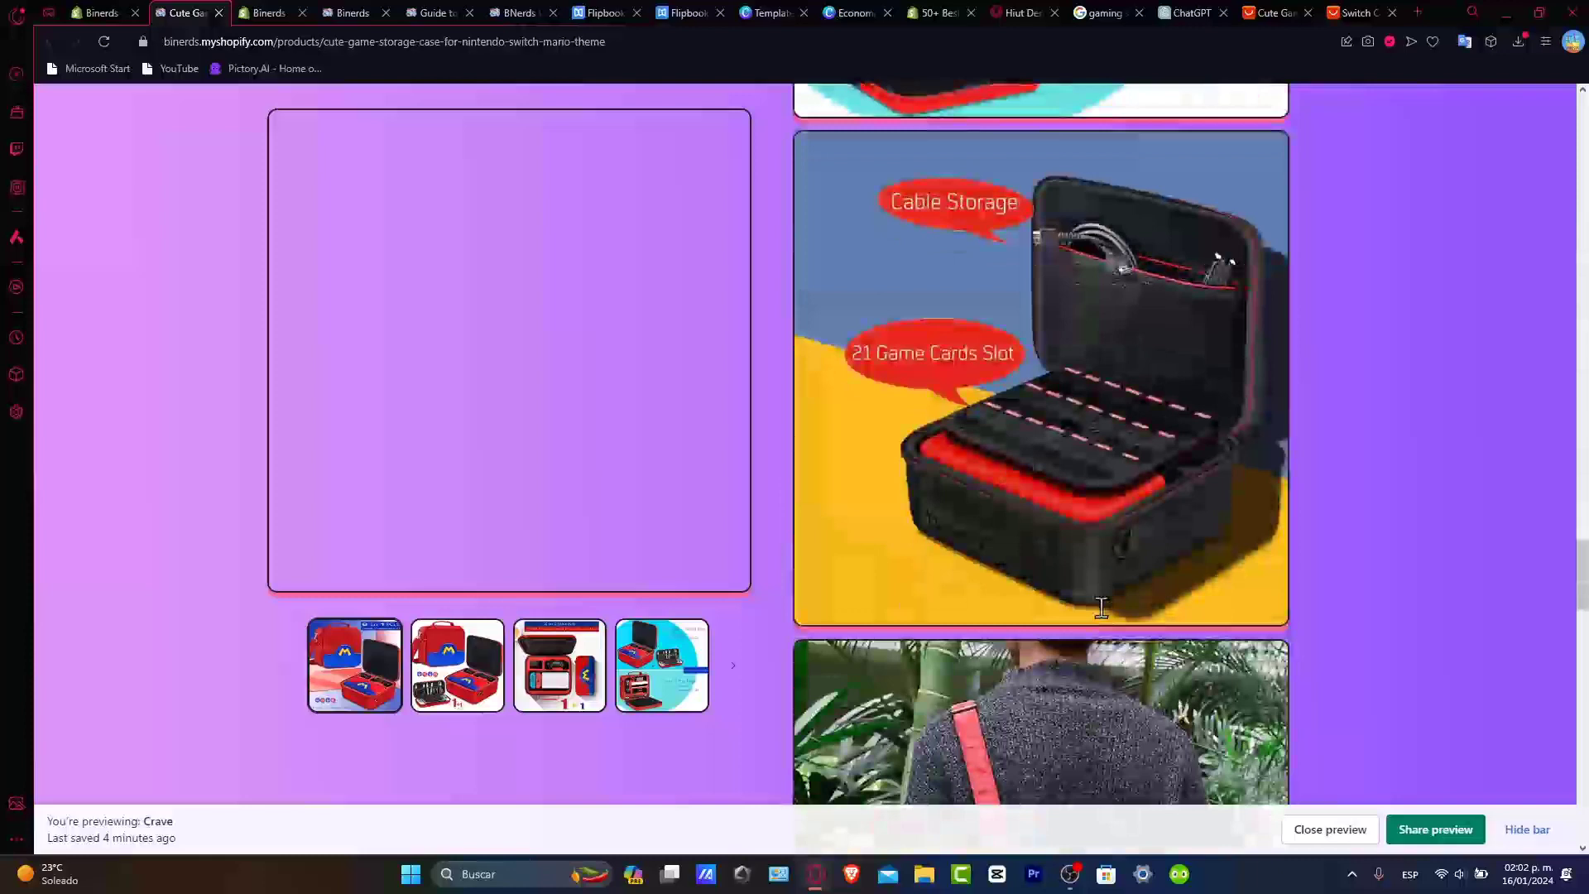
{"action": "scroll", "coordinate": [1101, 609], "scroll_direction": "up", "scroll_amount": 3}
{"action": "scroll", "coordinate": [1100, 608], "scroll_direction": "down", "scroll_amount": 2}
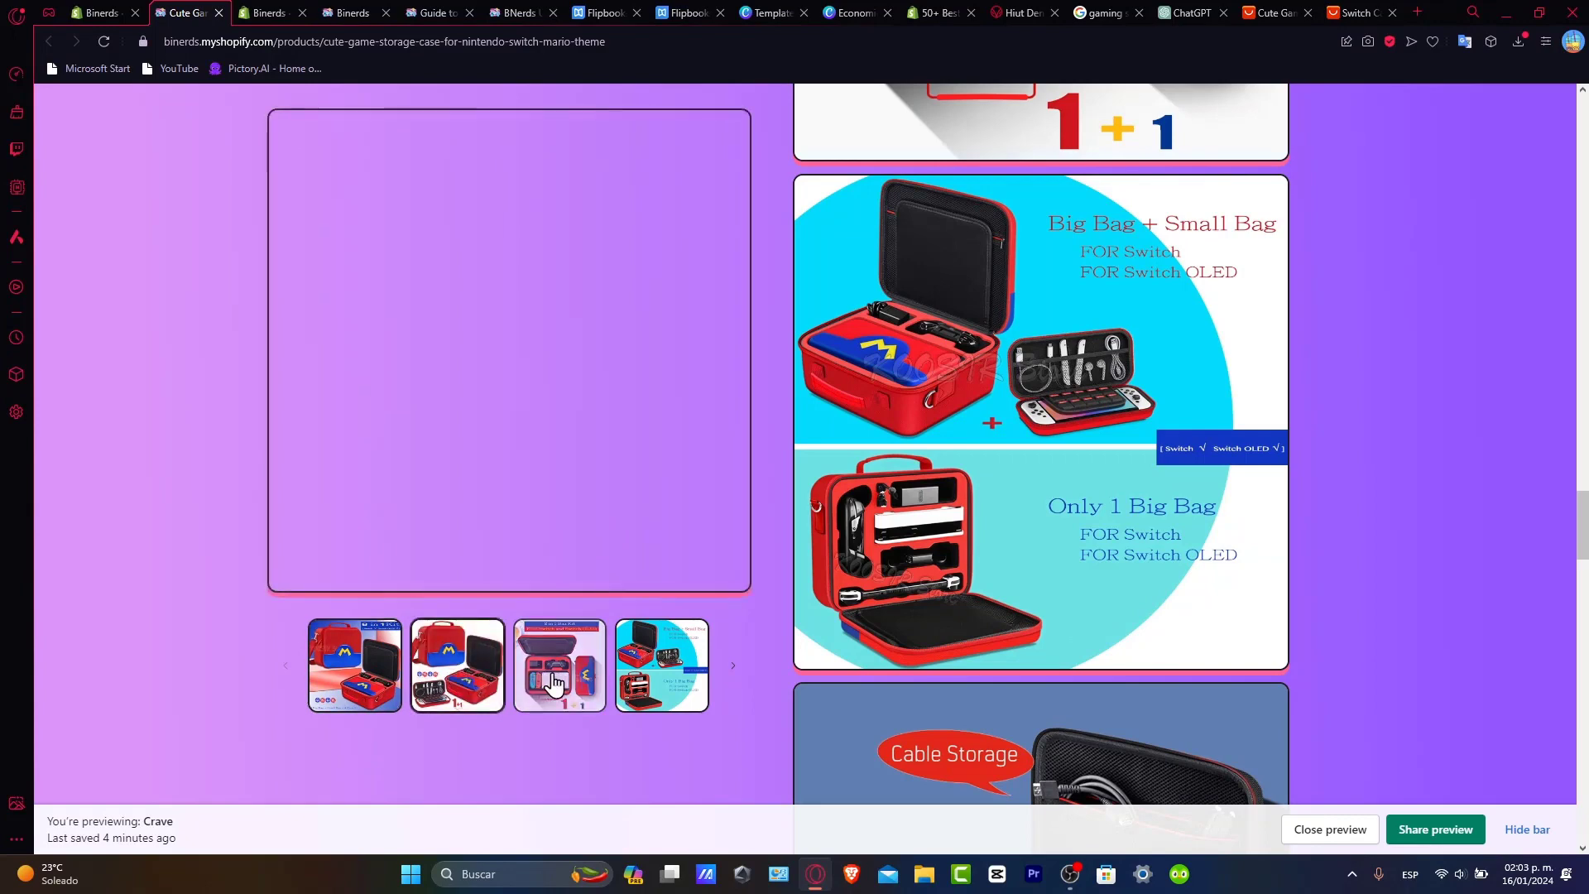
{"action": "left_click", "coordinate": [730, 670]}
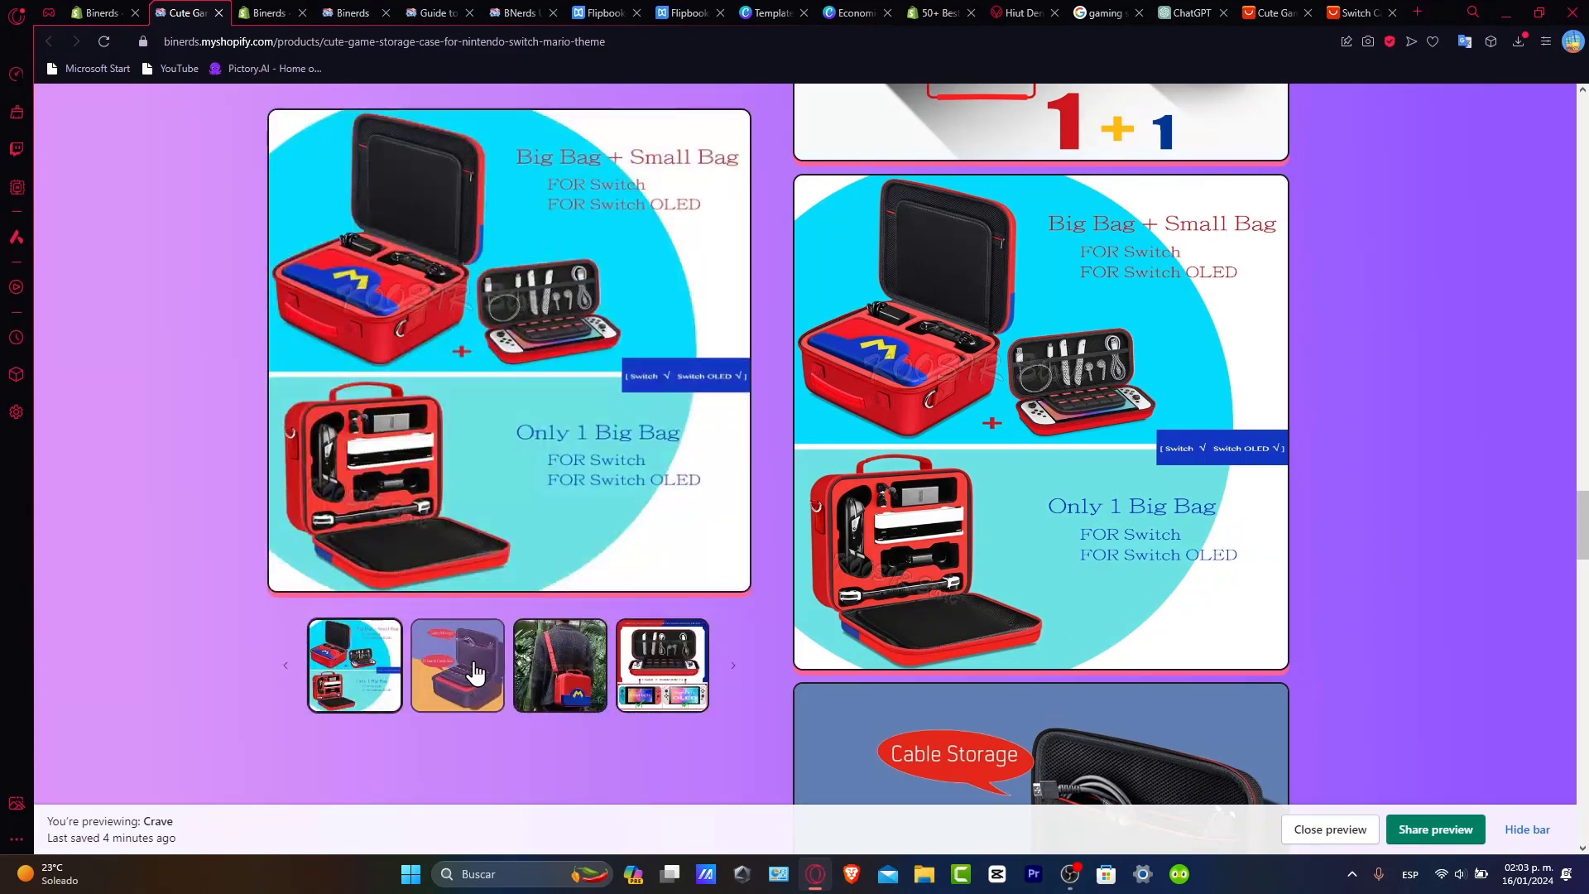
{"action": "left_click", "coordinate": [459, 666]}
{"action": "left_click", "coordinate": [570, 681]}
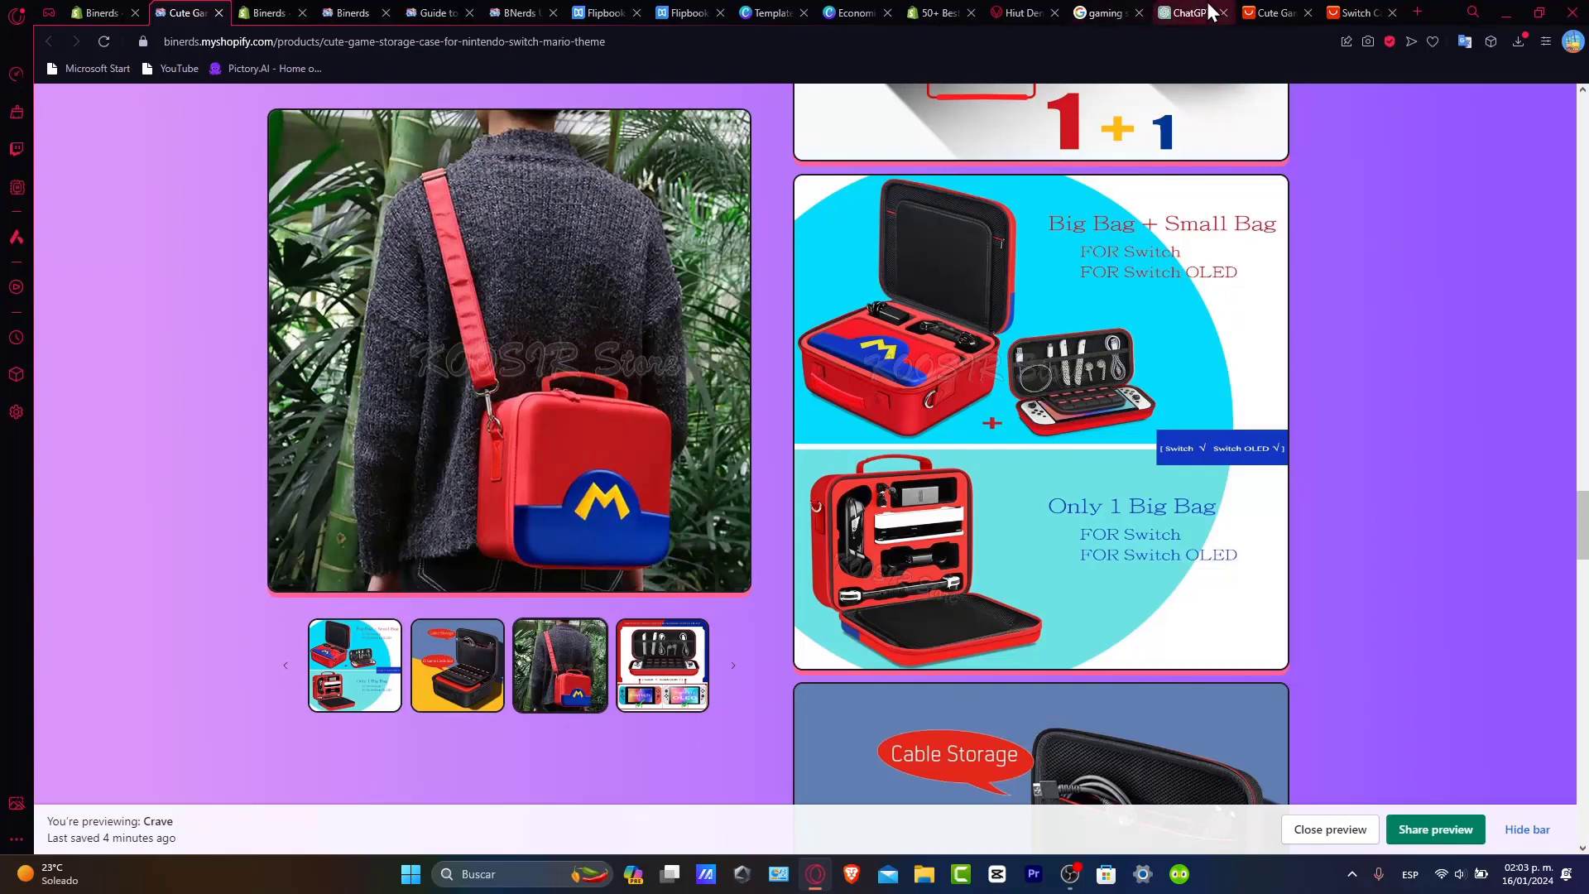
Step: Browse the Switch case photos and first review images, then open all 14 reviews
{"action": "left_click", "coordinate": [1359, 13]}
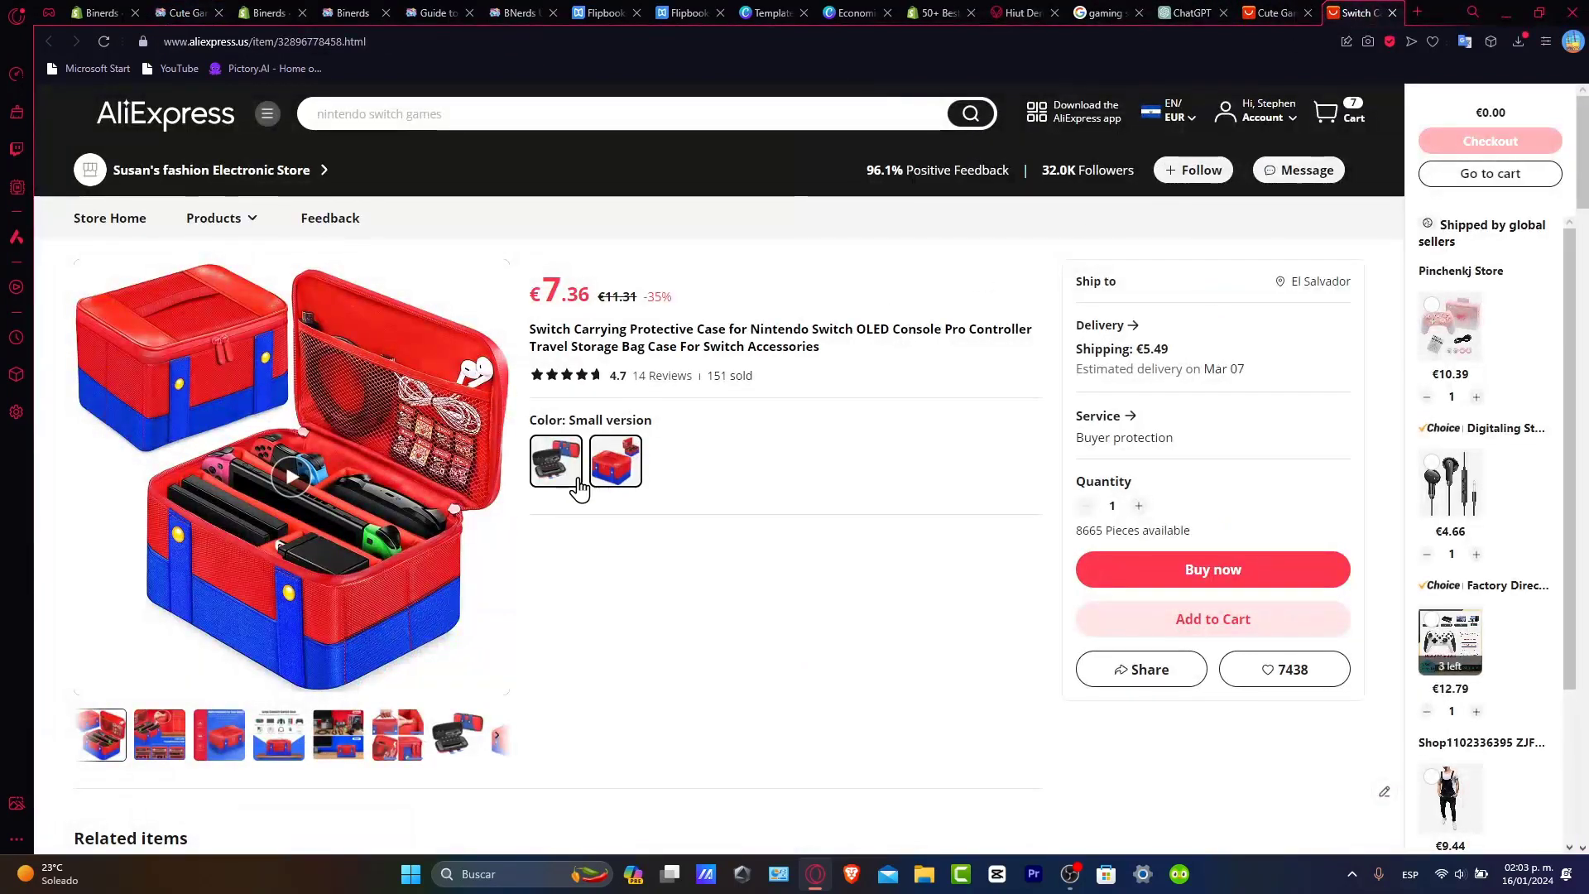
{"action": "left_click", "coordinate": [163, 732]}
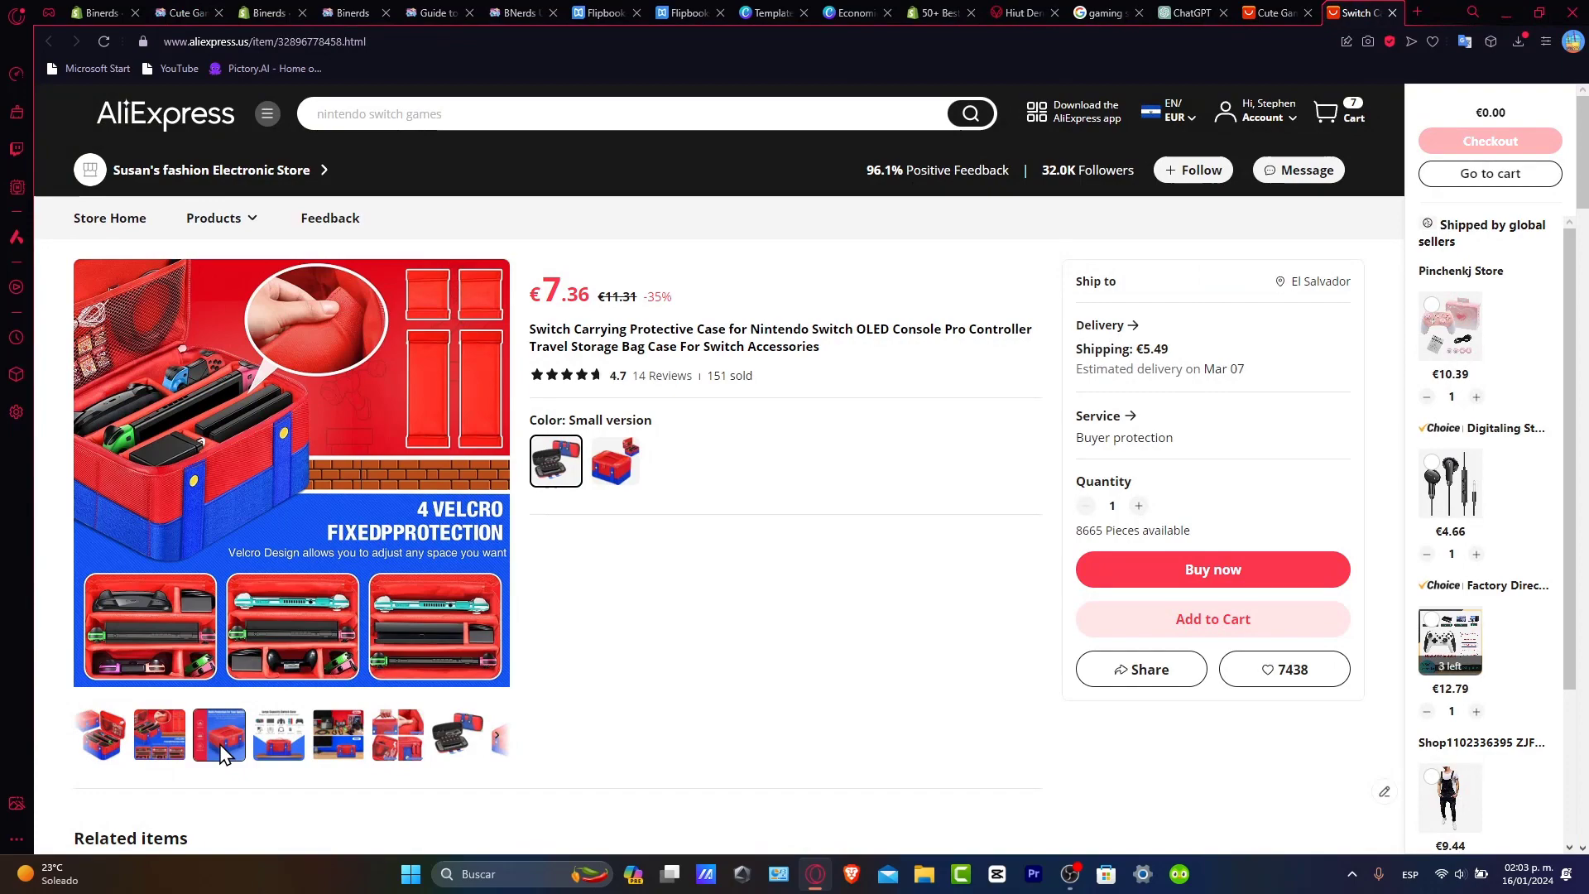
{"action": "mouse_move", "coordinate": [278, 734]}
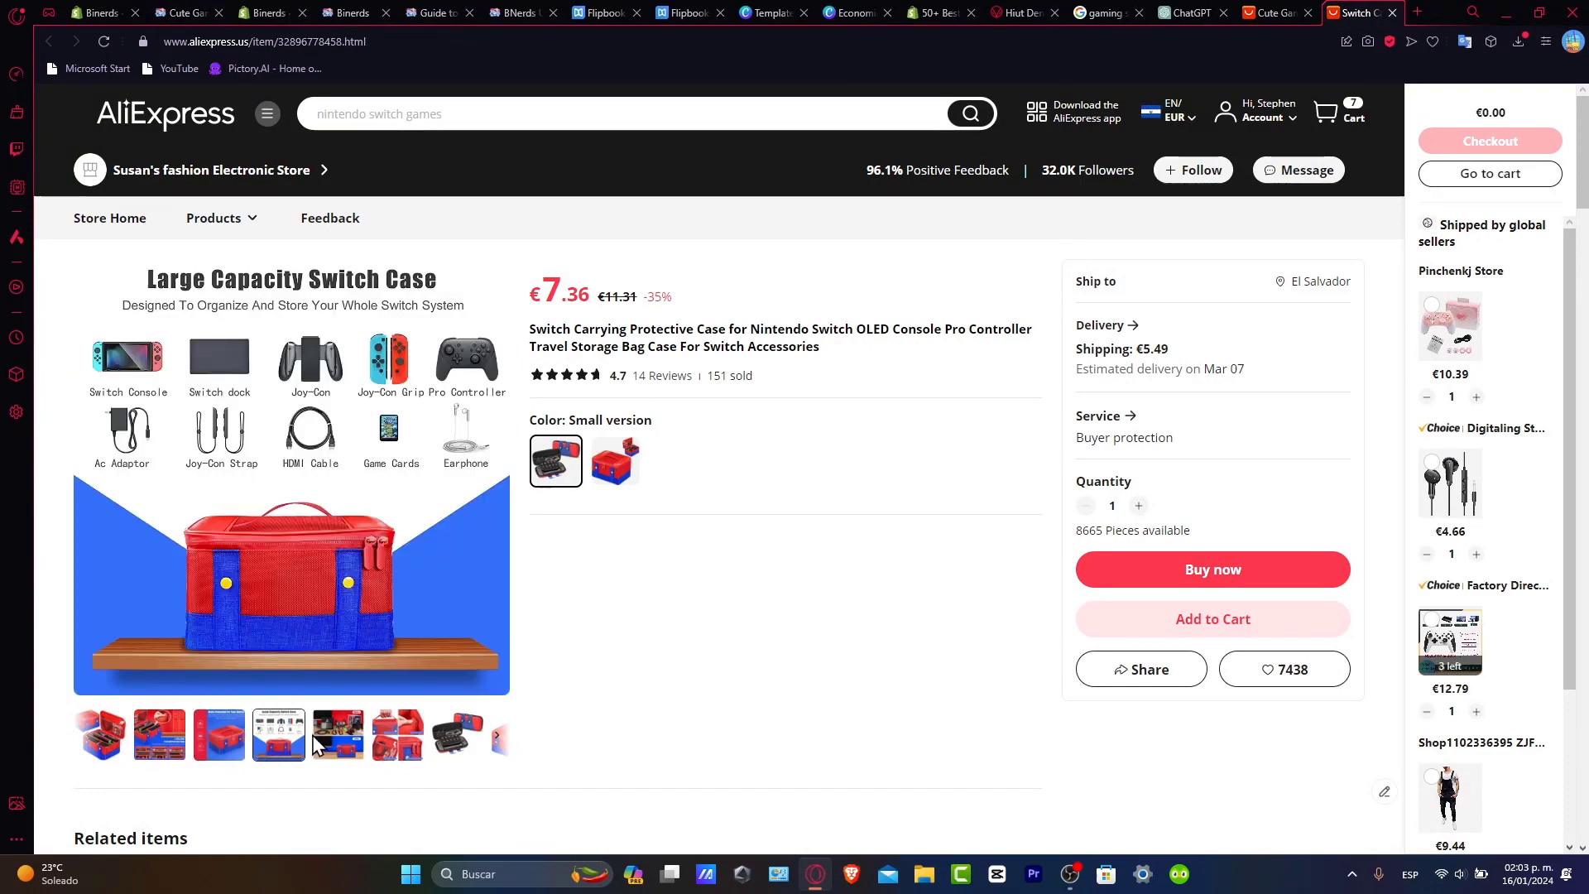
{"action": "scroll", "coordinate": [609, 566], "scroll_direction": "down", "scroll_amount": 2}
{"action": "scroll", "coordinate": [609, 566], "scroll_direction": "down", "scroll_amount": 2}
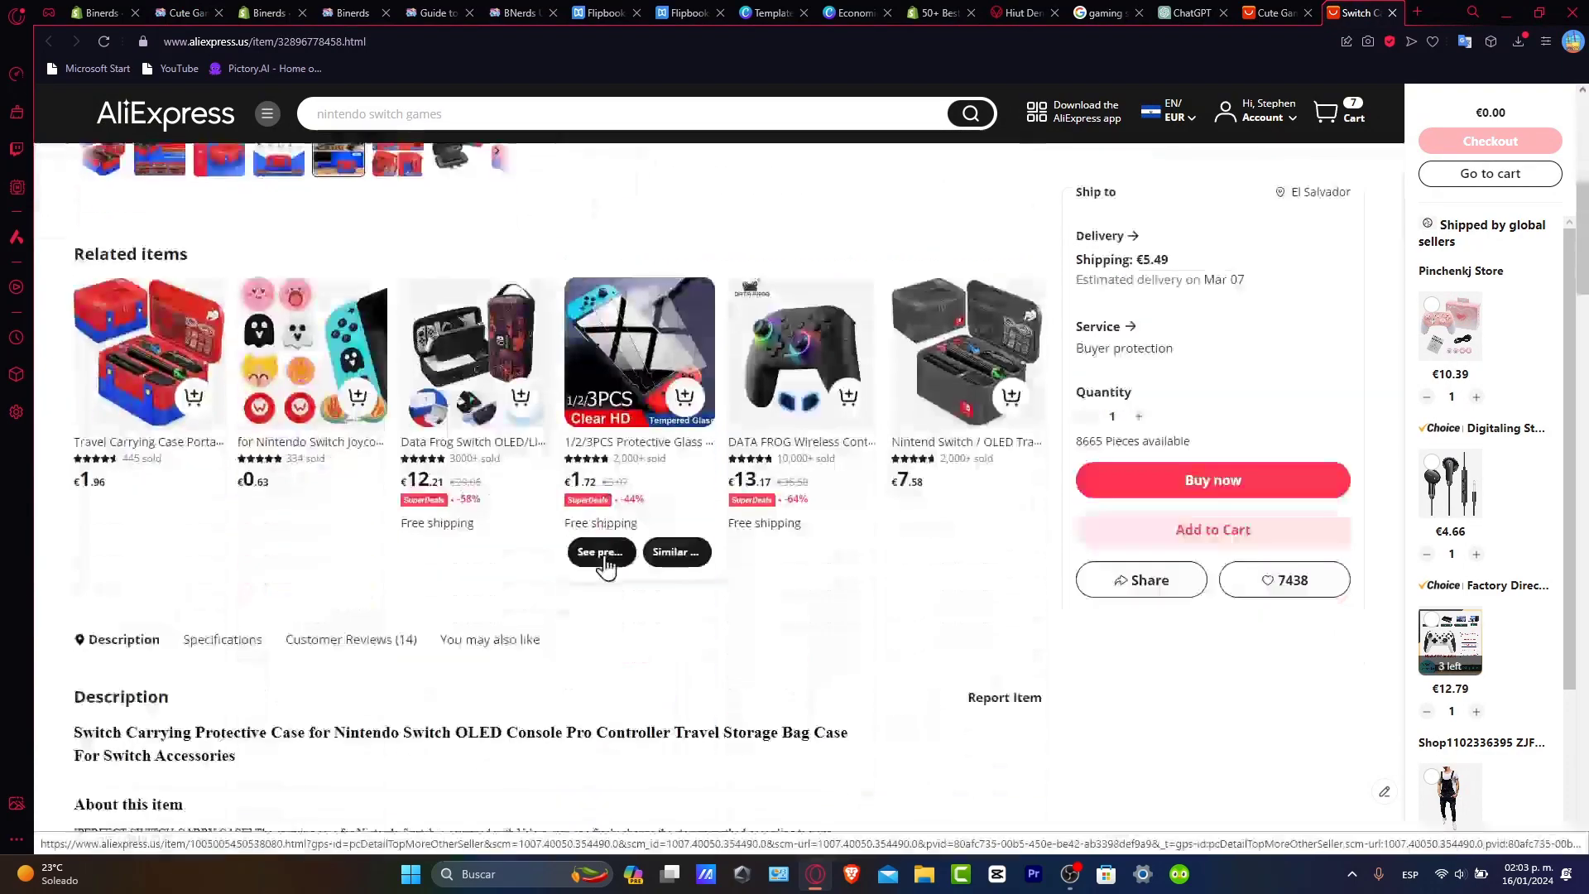
{"action": "scroll", "coordinate": [610, 566], "scroll_direction": "down", "scroll_amount": 3}
{"action": "scroll", "coordinate": [610, 567], "scroll_direction": "down", "scroll_amount": 3}
{"action": "scroll", "coordinate": [609, 566], "scroll_direction": "down", "scroll_amount": 3}
{"action": "scroll", "coordinate": [610, 567], "scroll_direction": "up", "scroll_amount": 2}
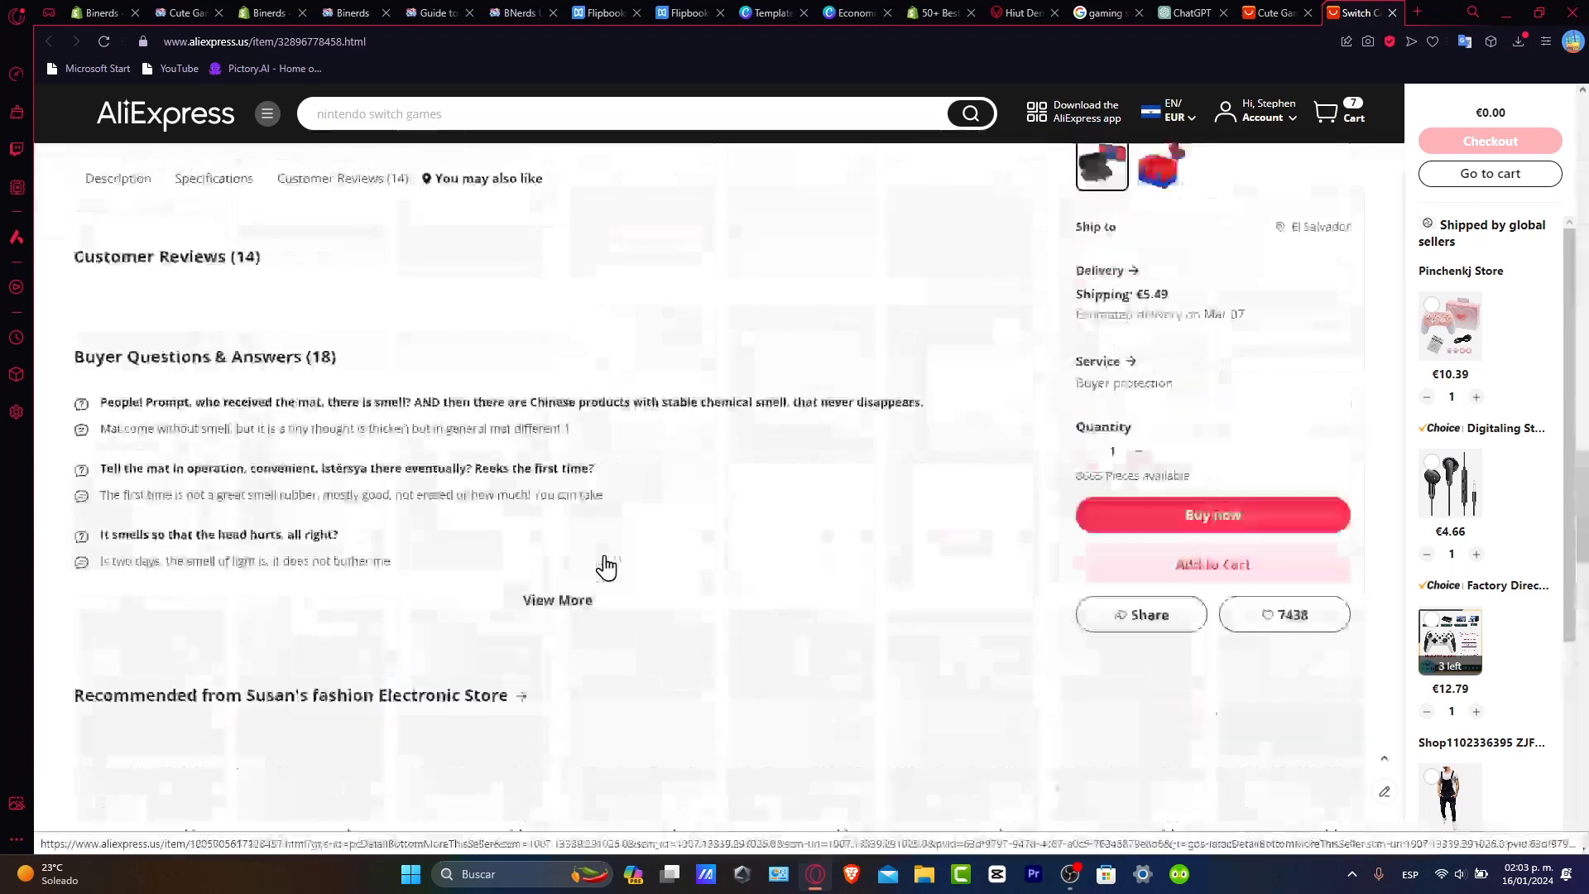
{"action": "scroll", "coordinate": [609, 566], "scroll_direction": "up", "scroll_amount": 2}
{"action": "scroll", "coordinate": [440, 454], "scroll_direction": "down", "scroll_amount": 2}
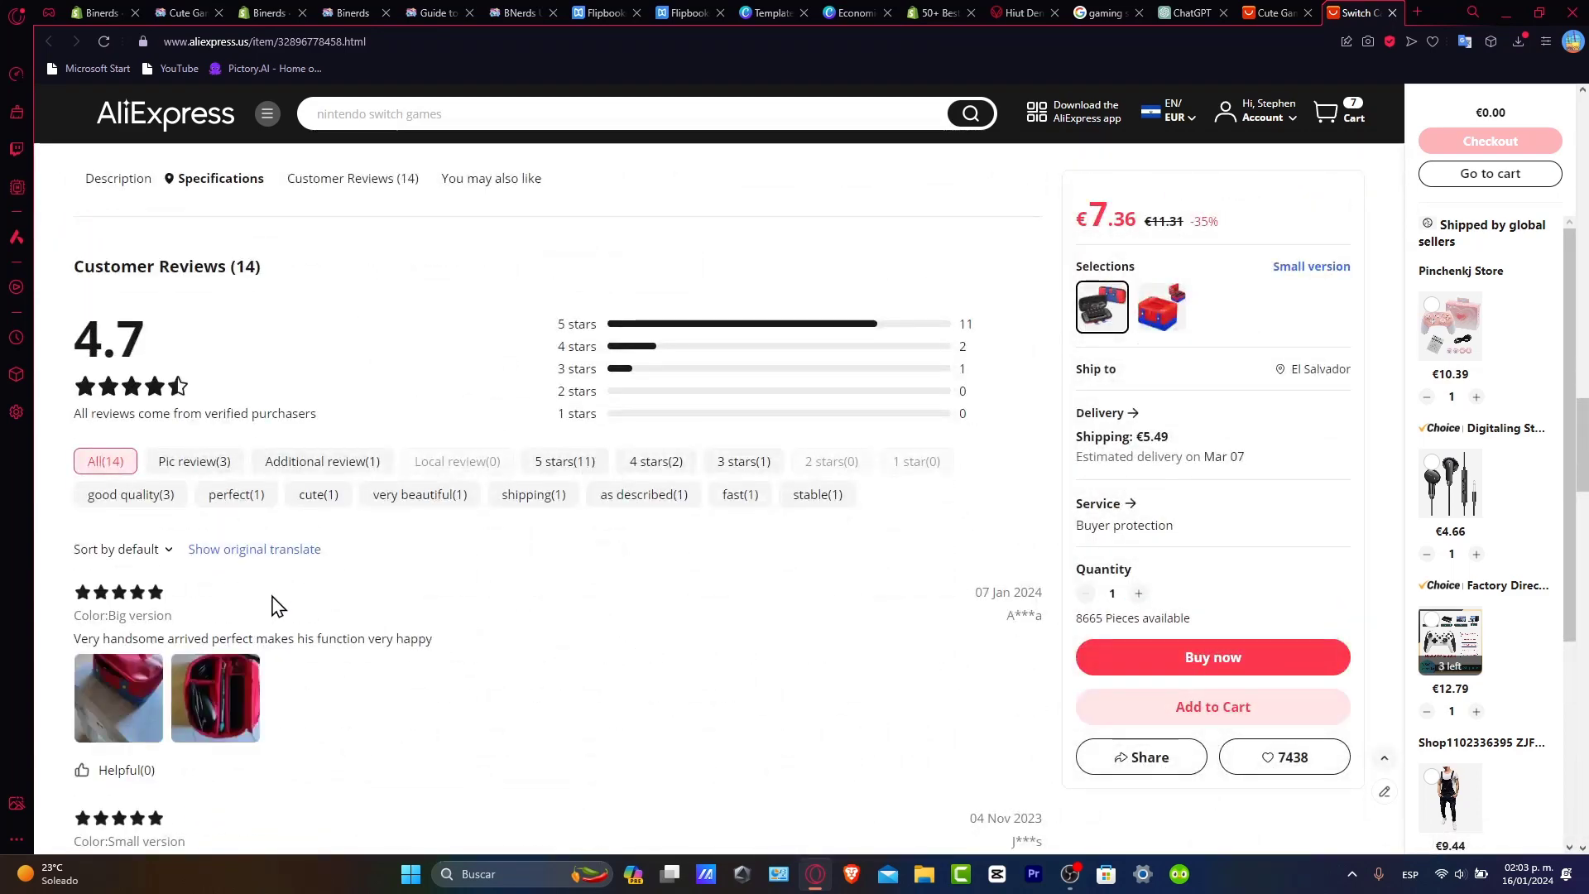
{"action": "scroll", "coordinate": [273, 609], "scroll_direction": "down", "scroll_amount": 2}
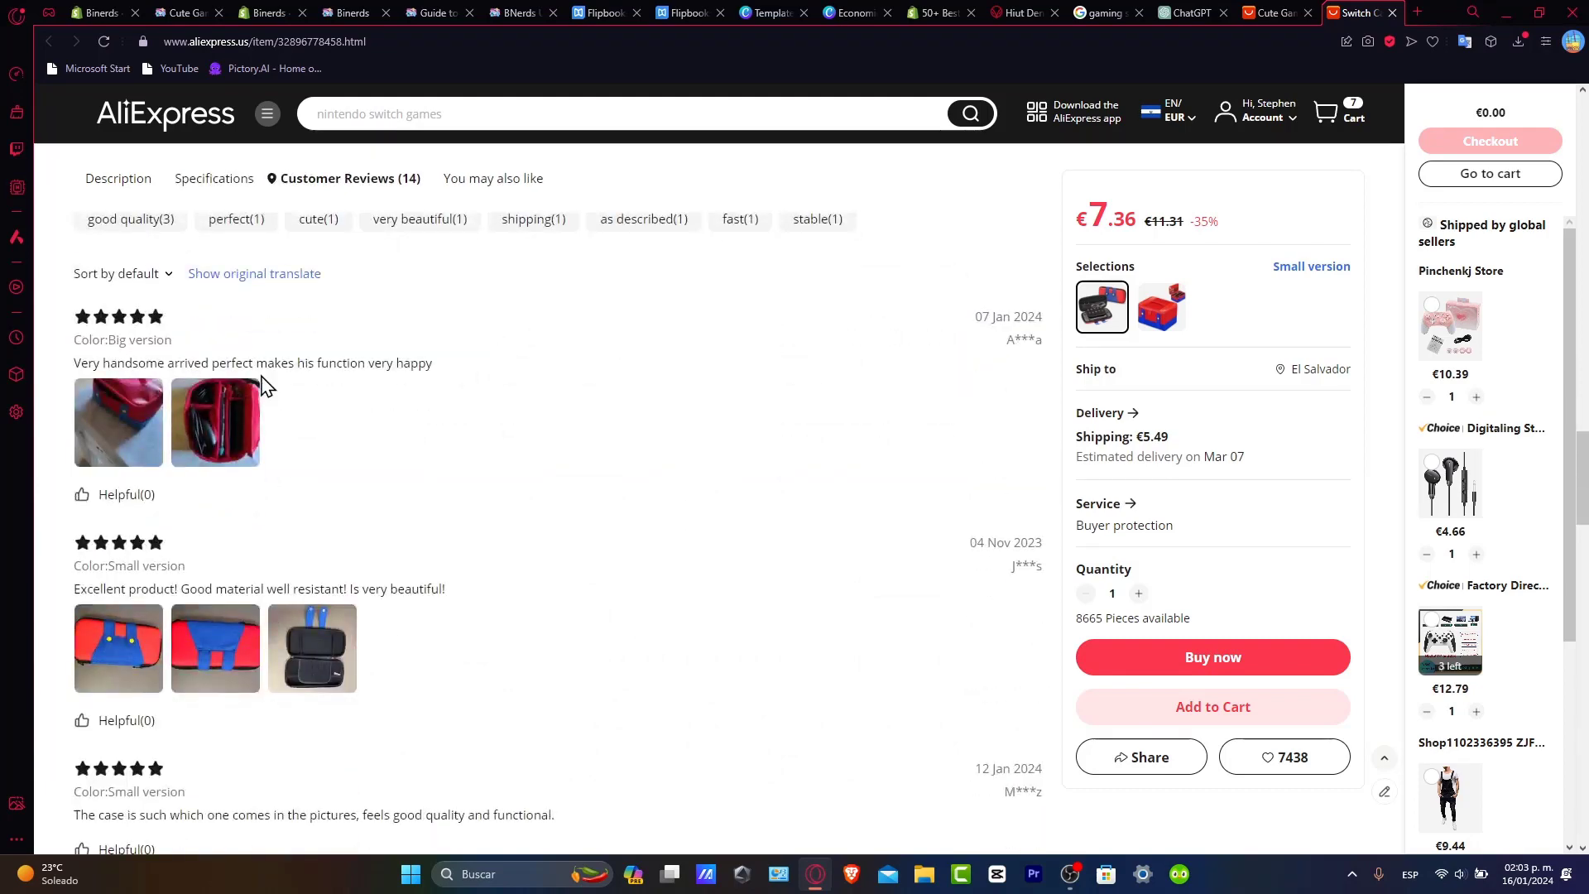
{"action": "left_click_drag", "start_coordinate": [298, 362], "coordinate": [432, 364]}
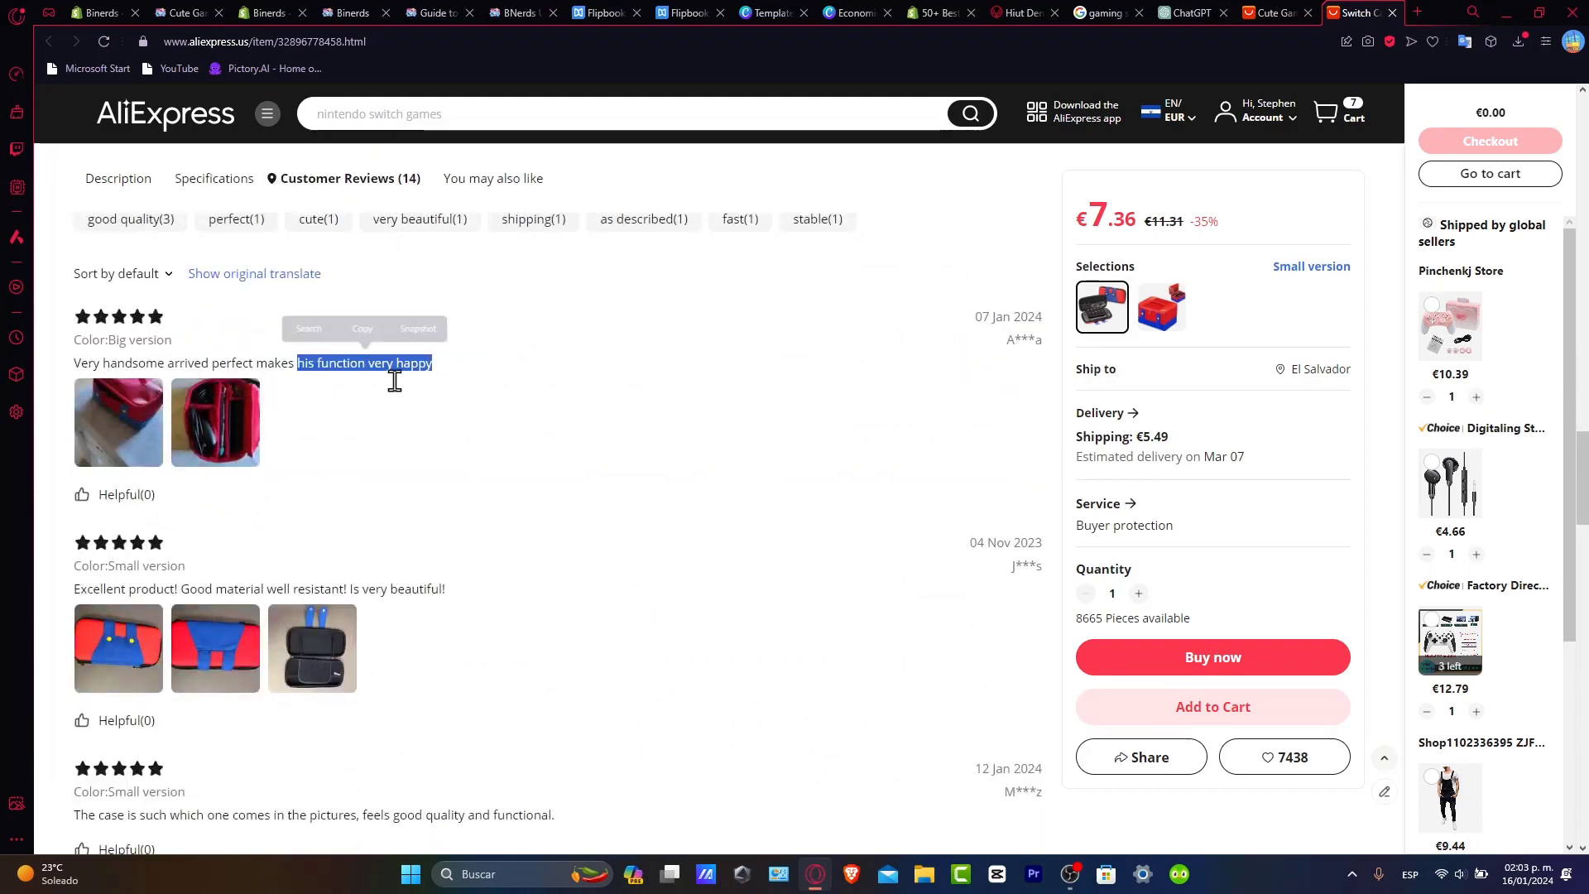
{"action": "left_click", "coordinate": [121, 435]}
{"action": "scroll", "coordinate": [522, 494], "scroll_direction": "down", "scroll_amount": 2}
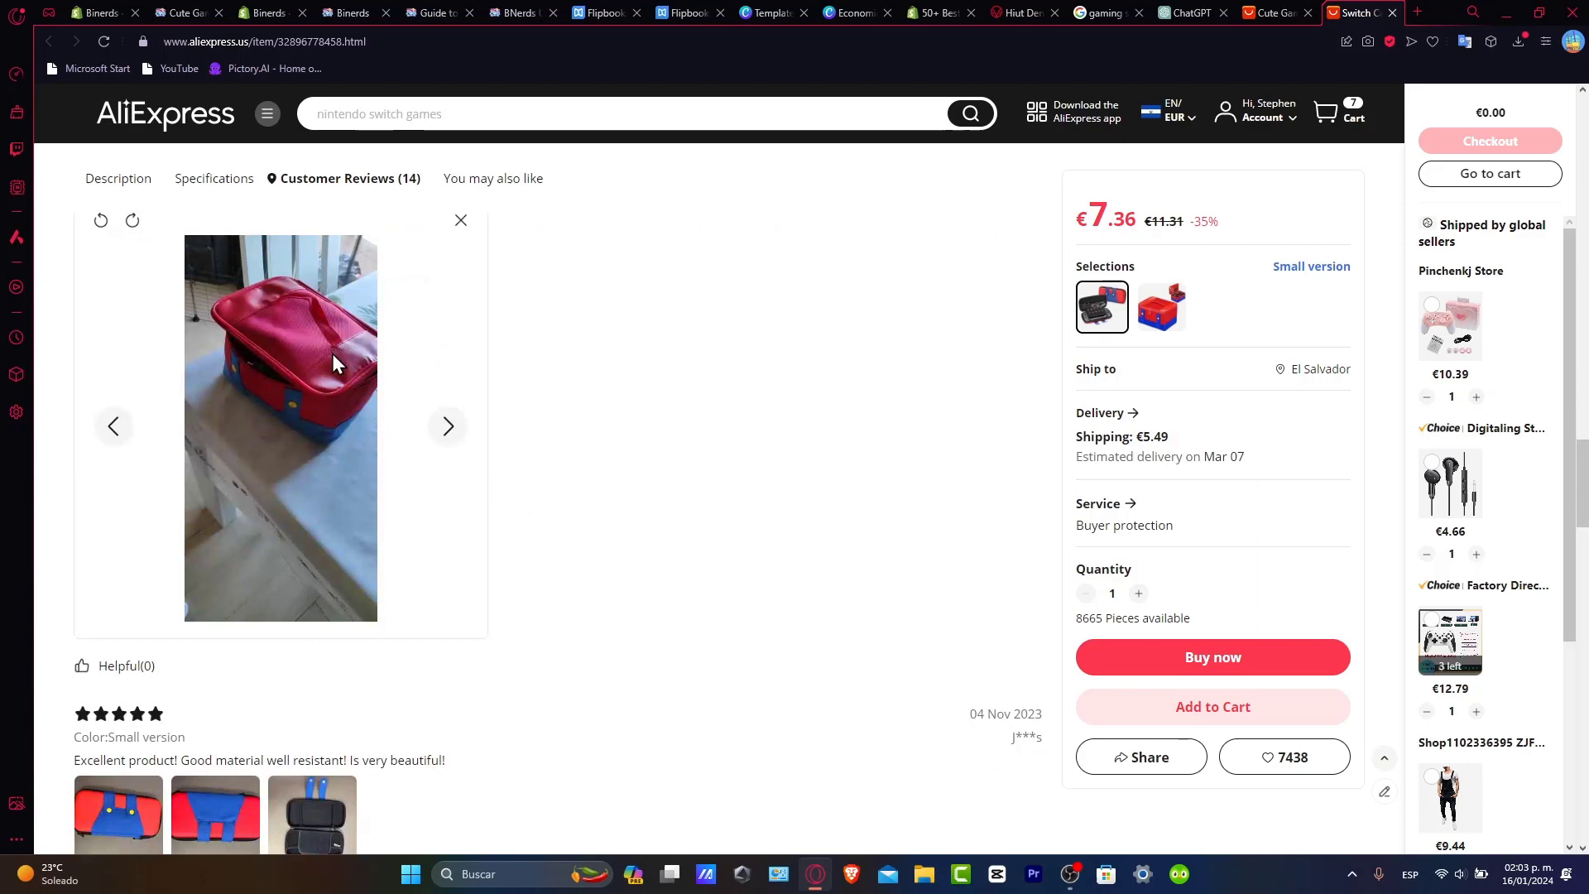
{"action": "scroll", "coordinate": [372, 472], "scroll_direction": "up", "scroll_amount": 2}
{"action": "left_click", "coordinate": [243, 448]}
{"action": "scroll", "coordinate": [267, 484], "scroll_direction": "down", "scroll_amount": 3}
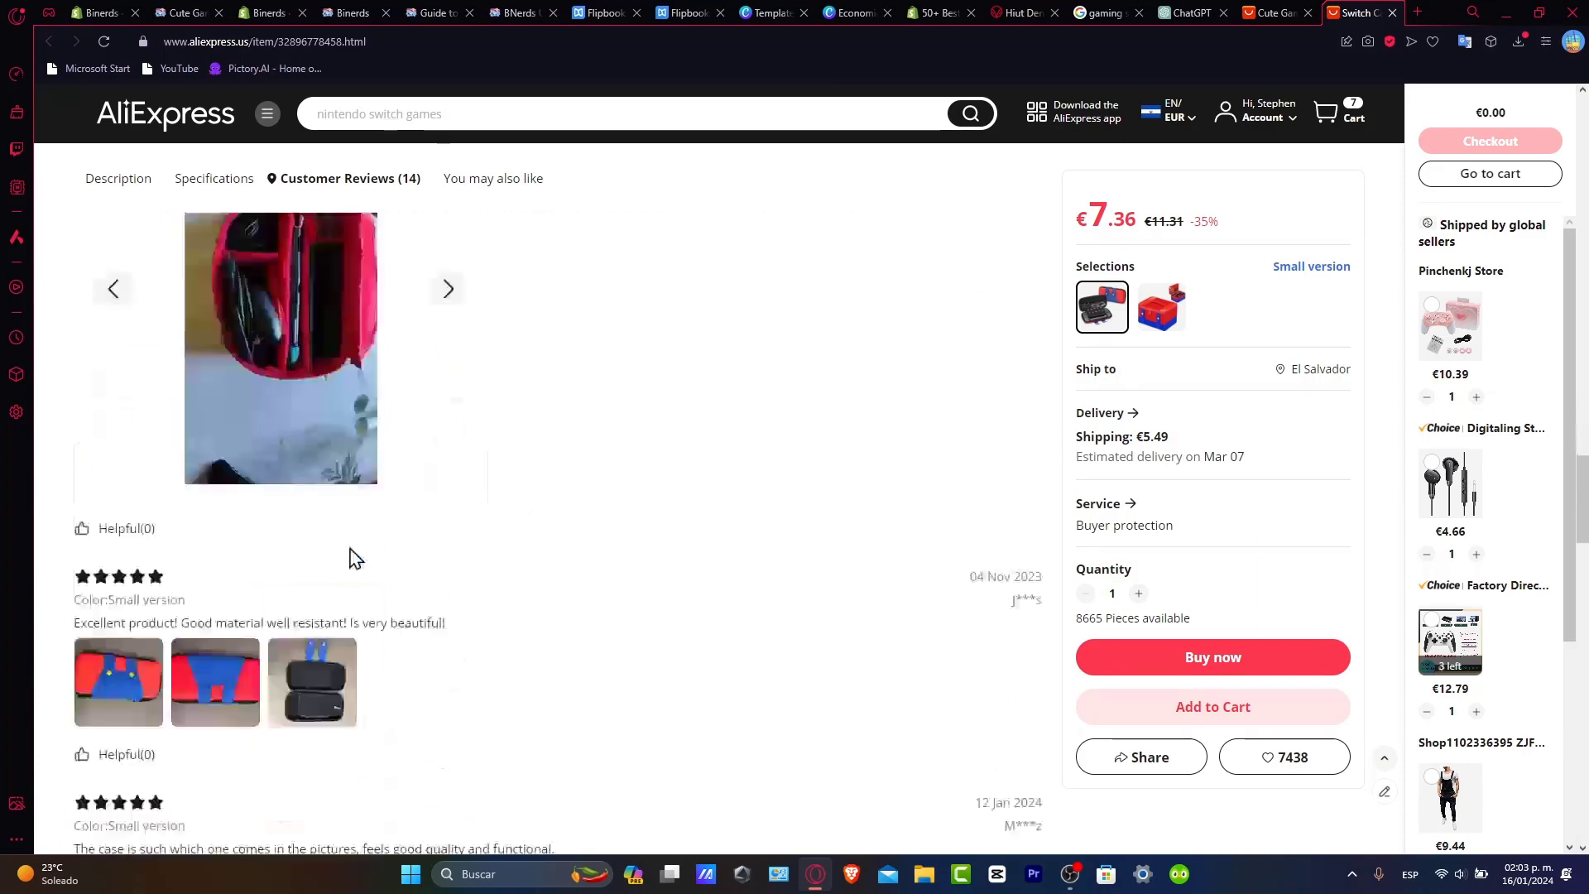
{"action": "scroll", "coordinate": [273, 546], "scroll_direction": "down", "scroll_amount": 1}
{"action": "scroll", "coordinate": [186, 542], "scroll_direction": "down", "scroll_amount": 2}
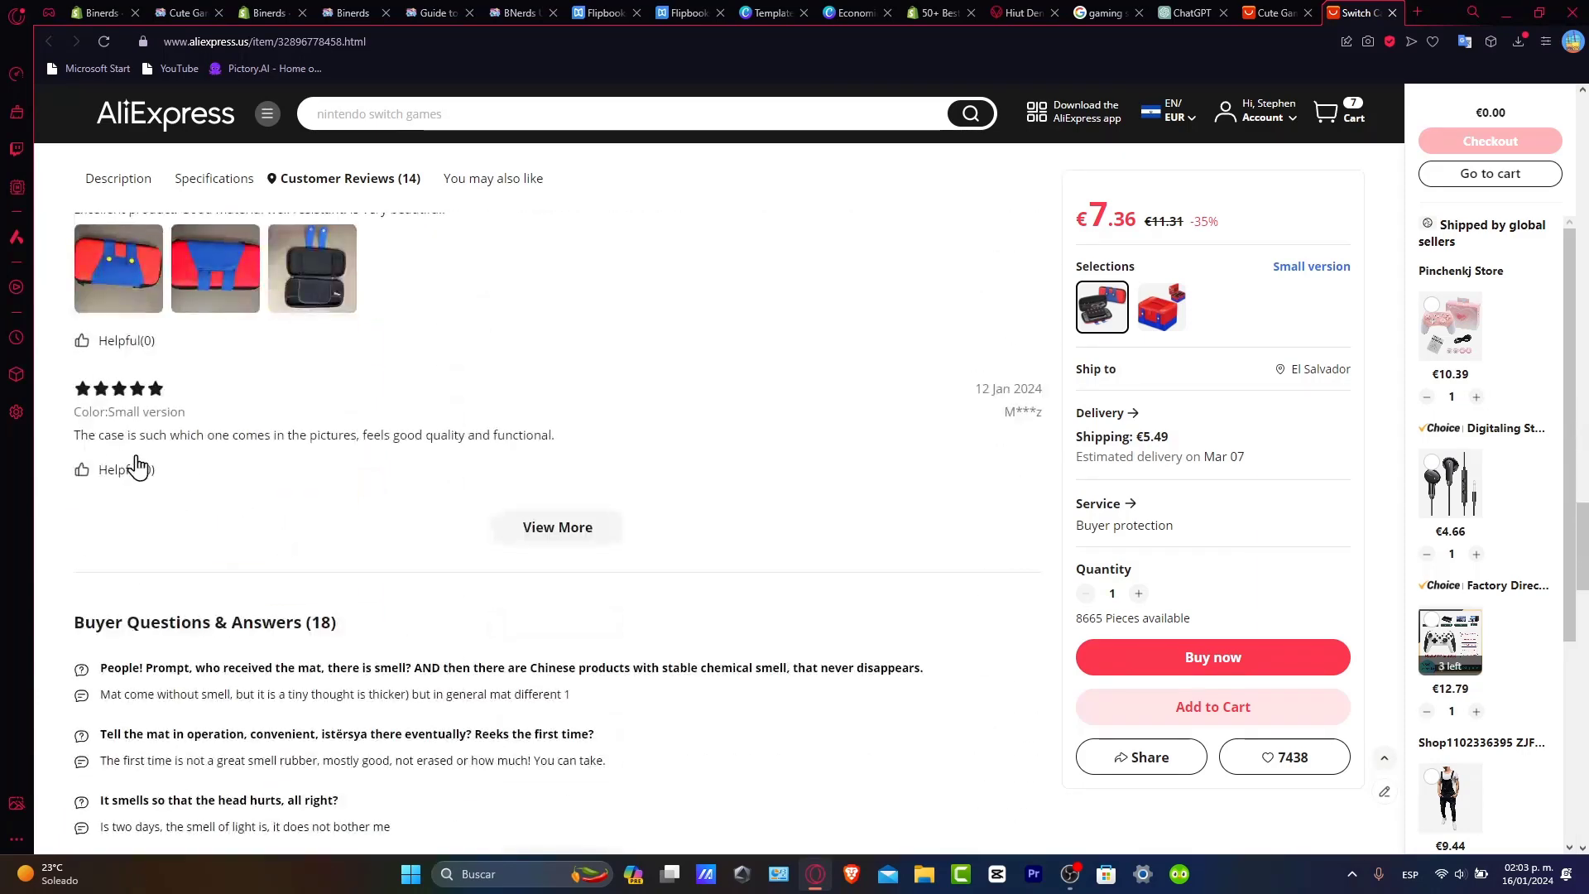
{"action": "left_click_drag", "start_coordinate": [236, 443], "coordinate": [478, 457]}
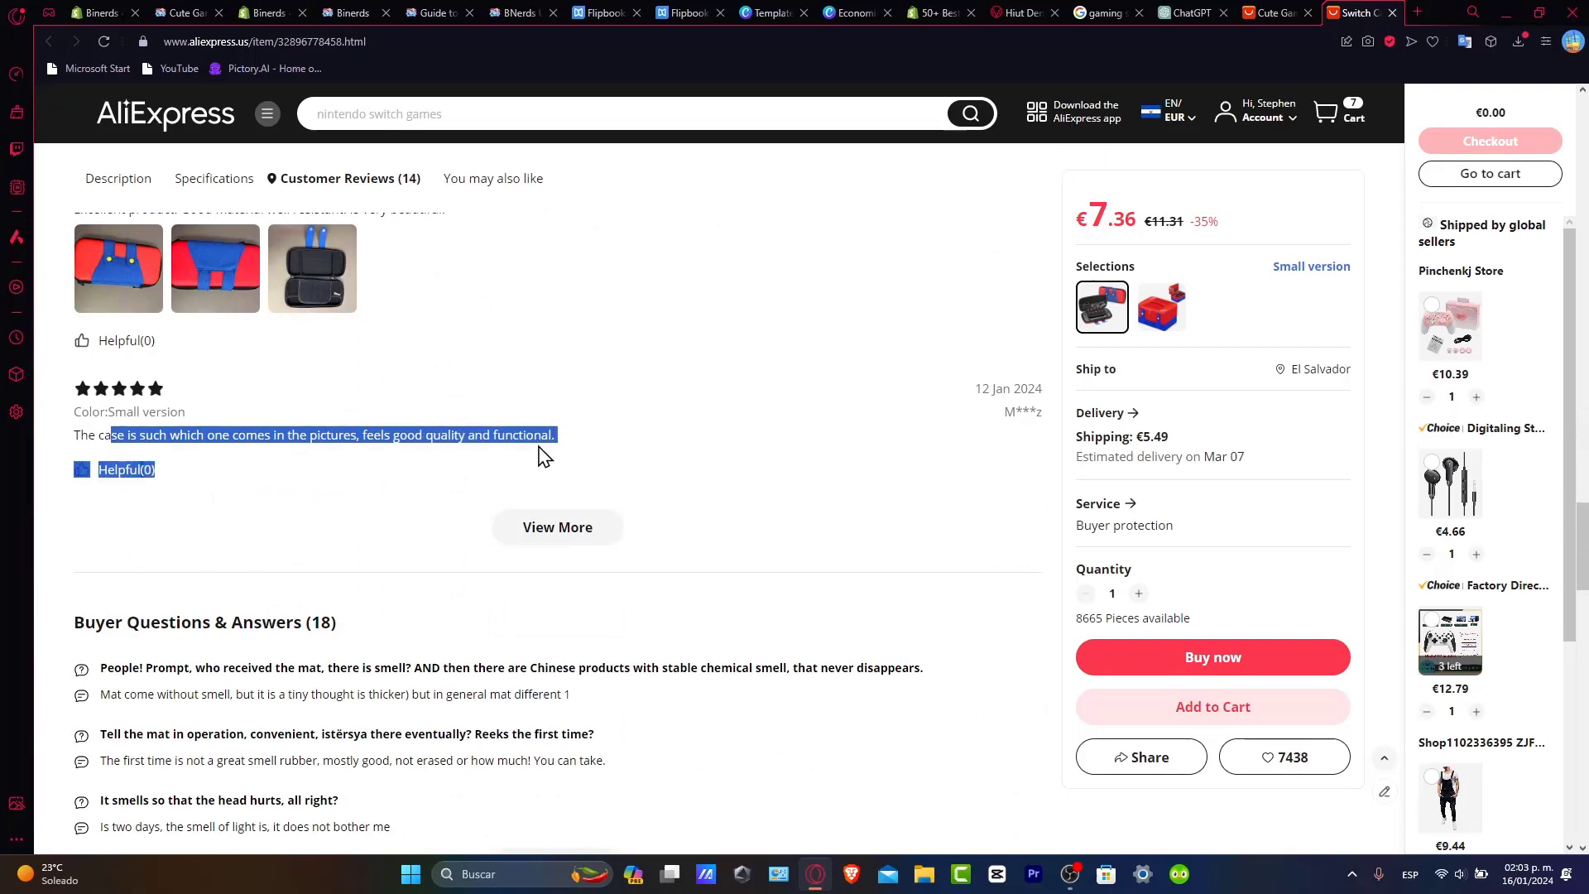
{"action": "left_click", "coordinate": [554, 532]}
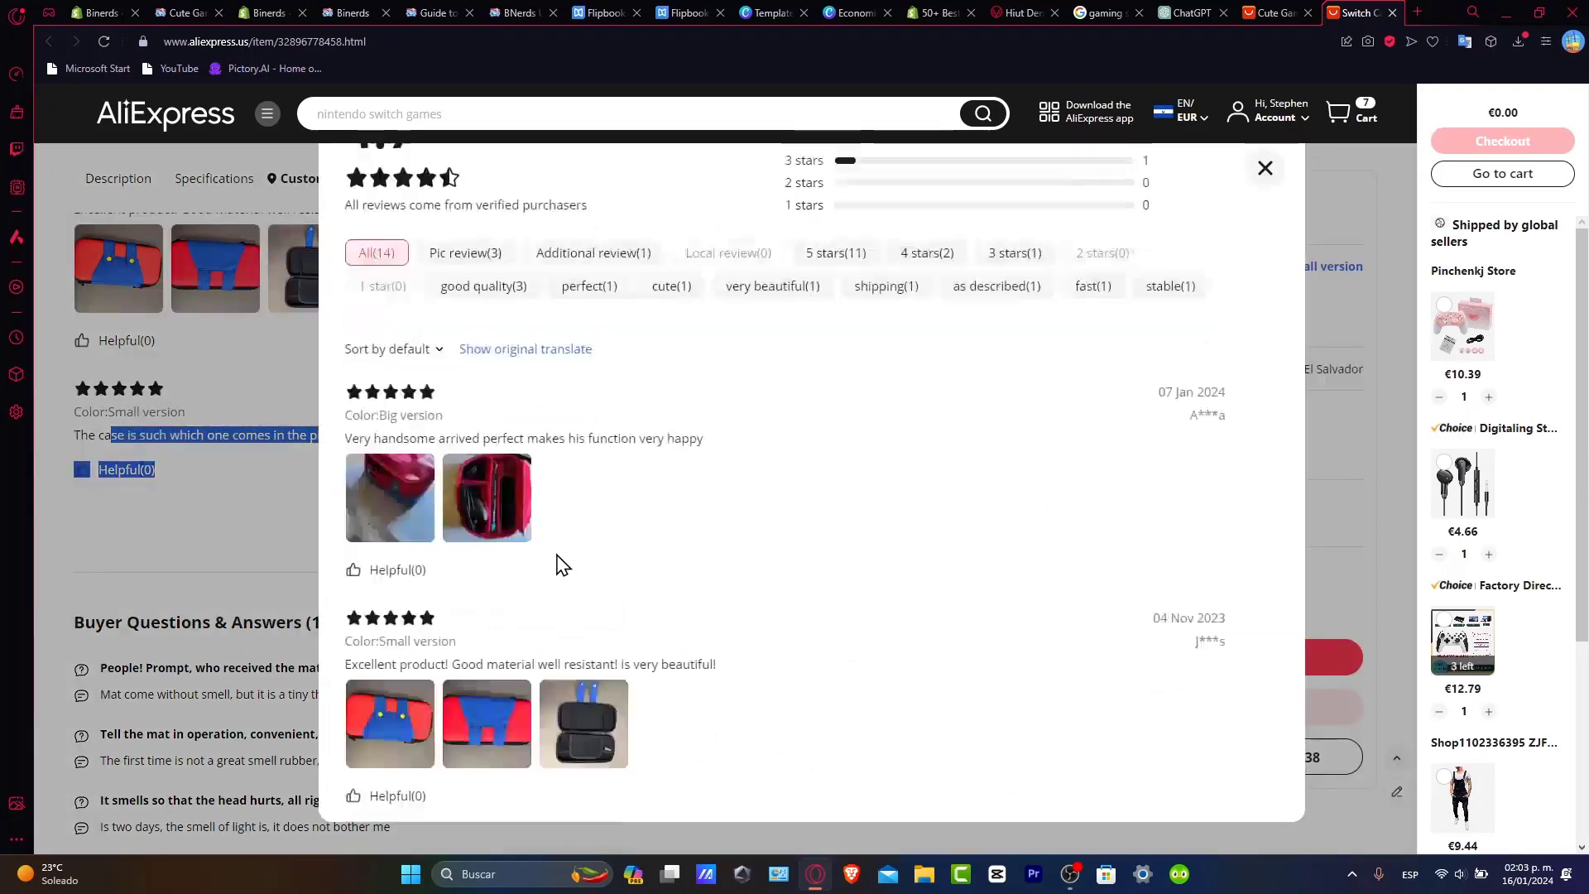
{"action": "scroll", "coordinate": [556, 565], "scroll_direction": "down", "scroll_amount": 4}
{"action": "scroll", "coordinate": [556, 569], "scroll_direction": "down", "scroll_amount": 4}
{"action": "scroll", "coordinate": [554, 590], "scroll_direction": "down", "scroll_amount": 4}
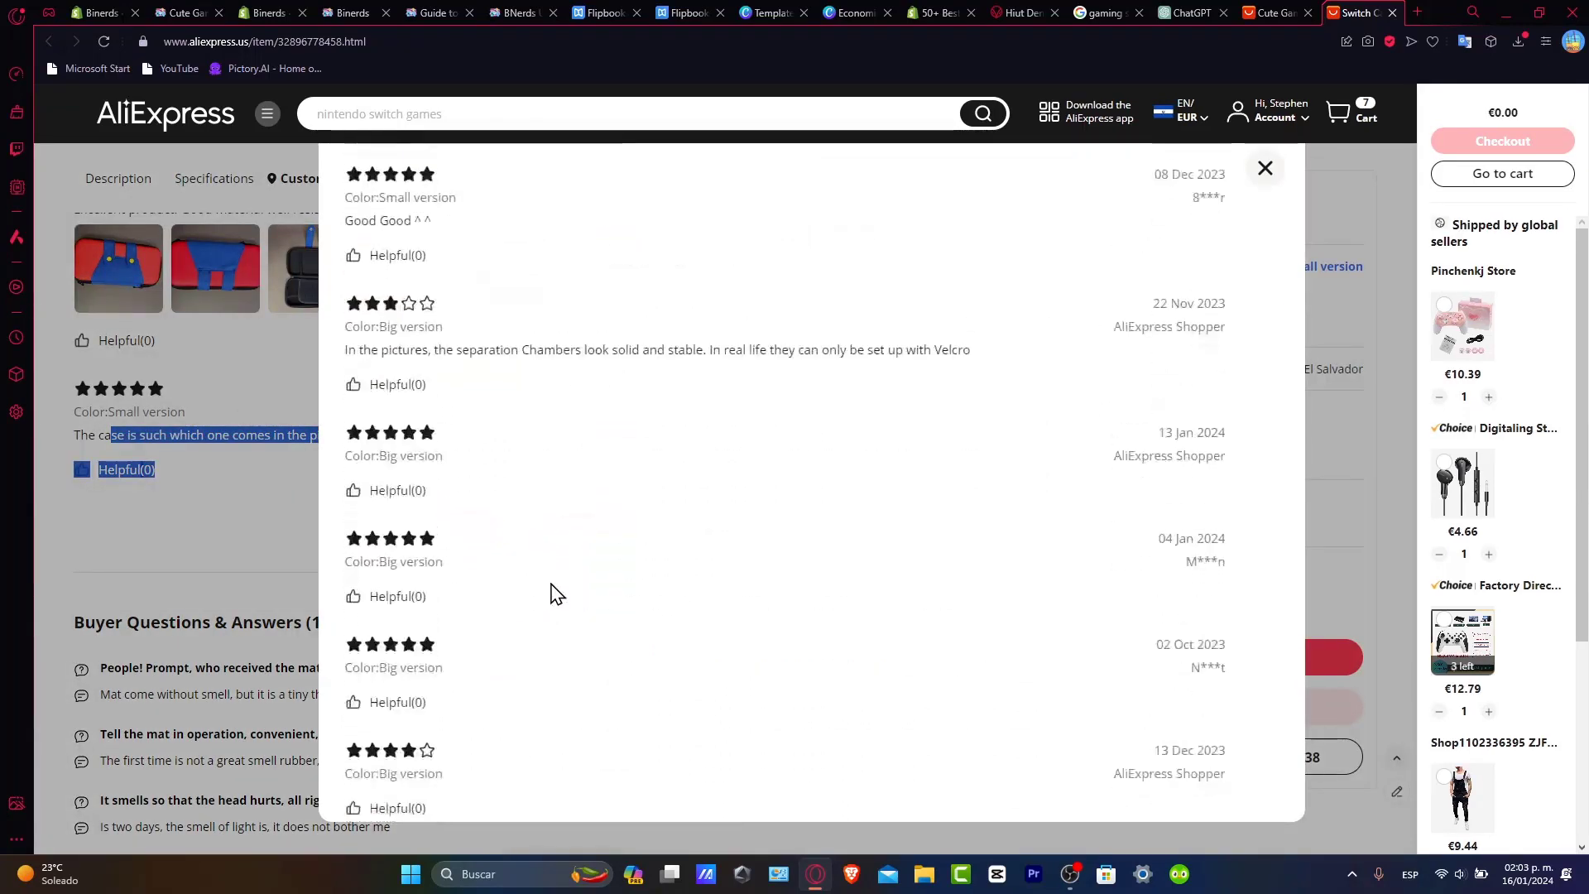
{"action": "scroll", "coordinate": [553, 593], "scroll_direction": "down", "scroll_amount": 1}
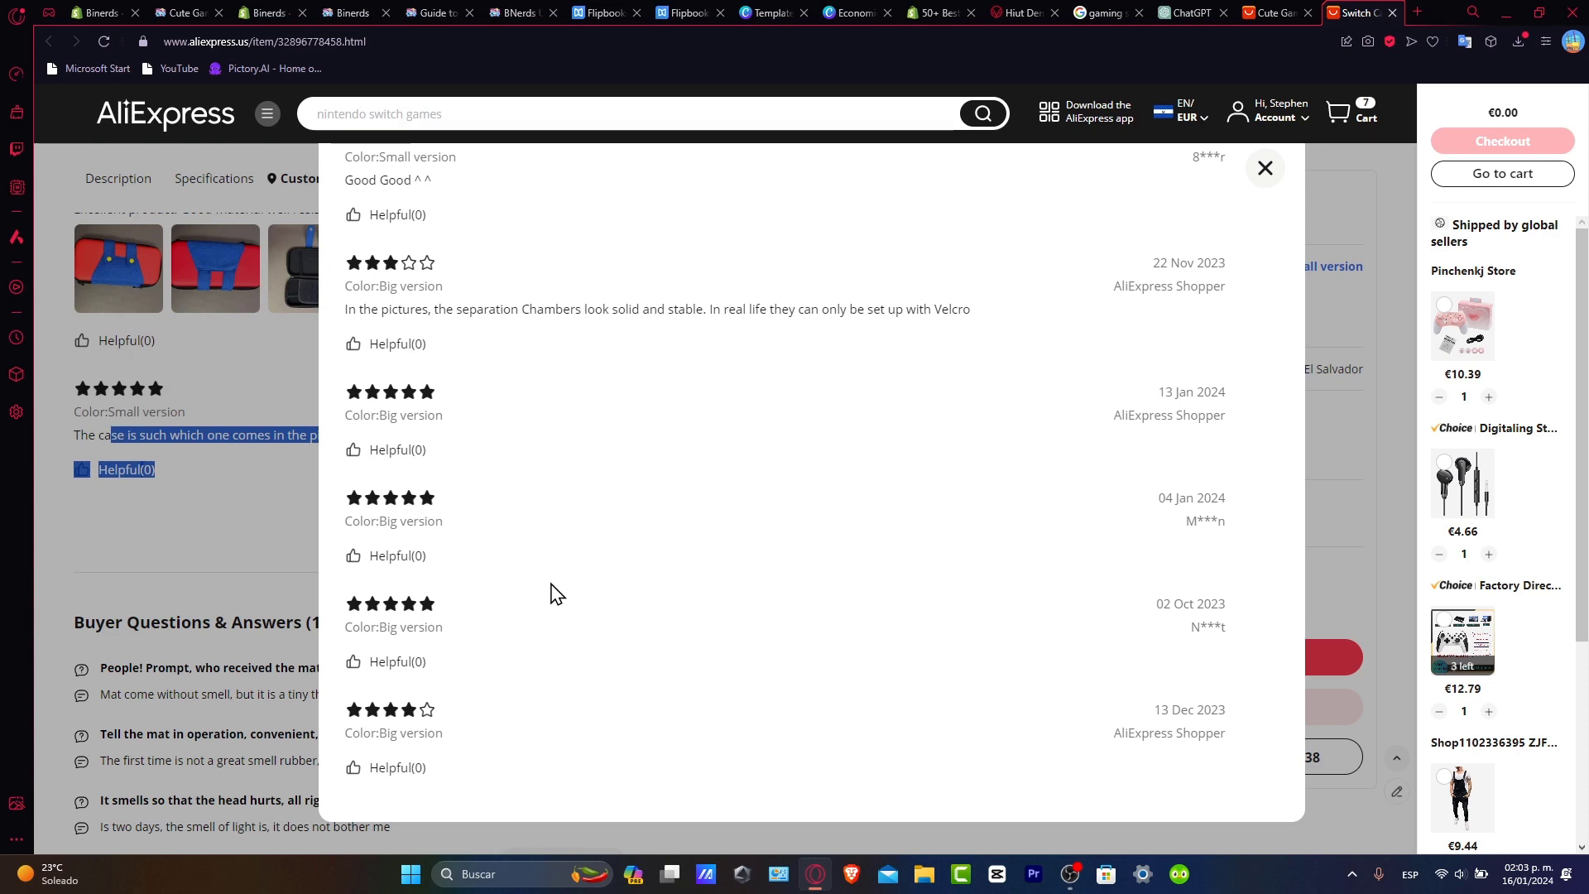
Step: Close the reviews list and copy the AliExpress product page URL
{"action": "left_click", "coordinate": [241, 566]}
{"action": "scroll", "coordinate": [743, 597], "scroll_direction": "up", "scroll_amount": 8}
{"action": "scroll", "coordinate": [749, 599], "scroll_direction": "up", "scroll_amount": 6}
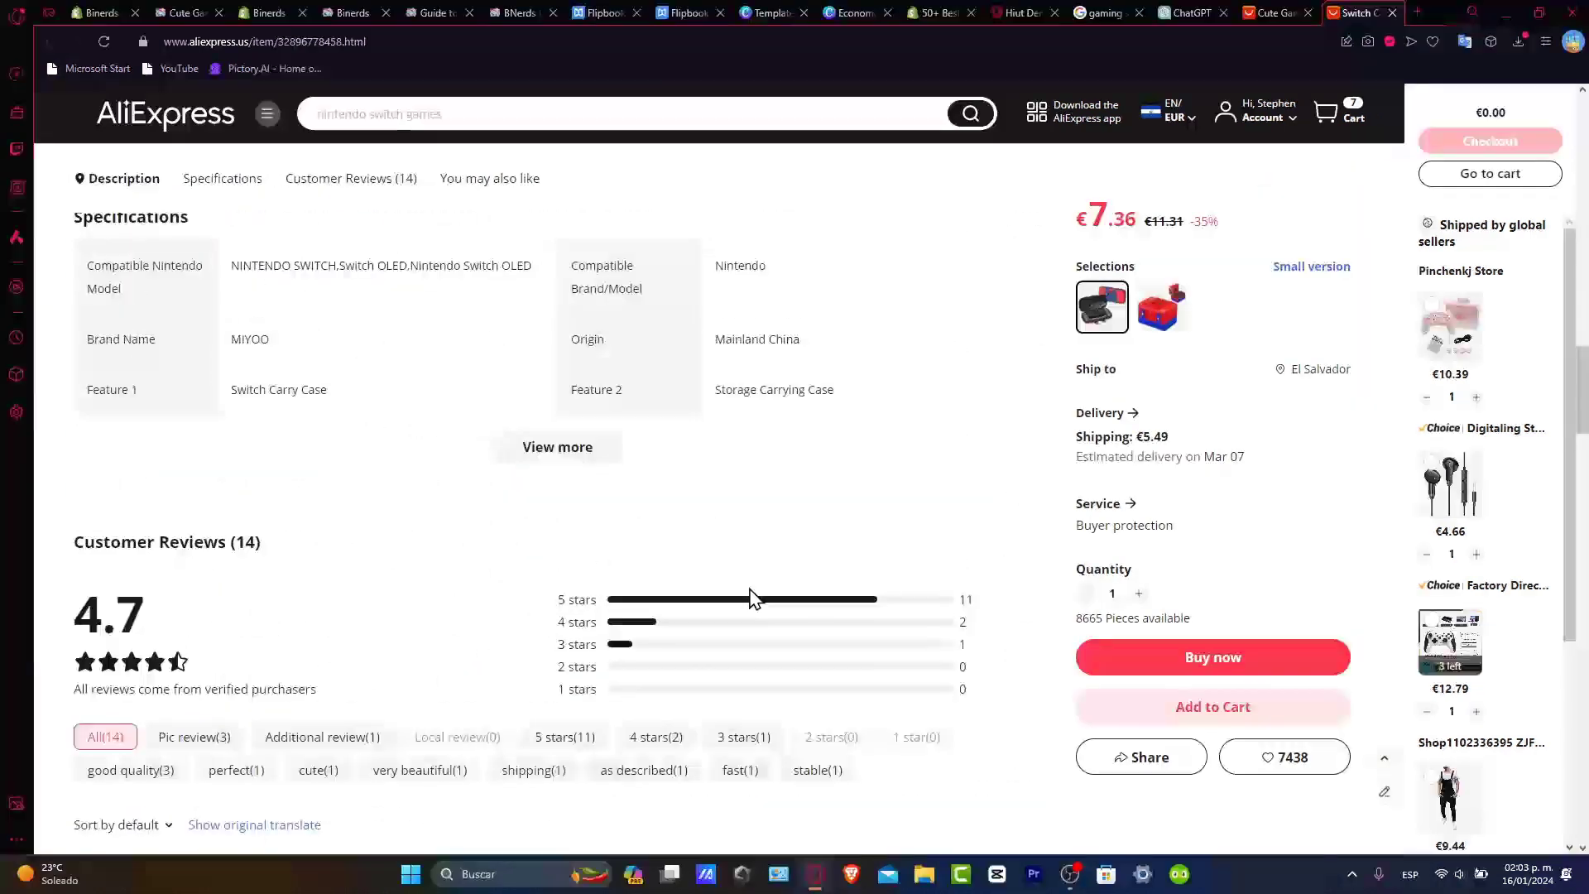
{"action": "scroll", "coordinate": [749, 598], "scroll_direction": "down", "scroll_amount": 2}
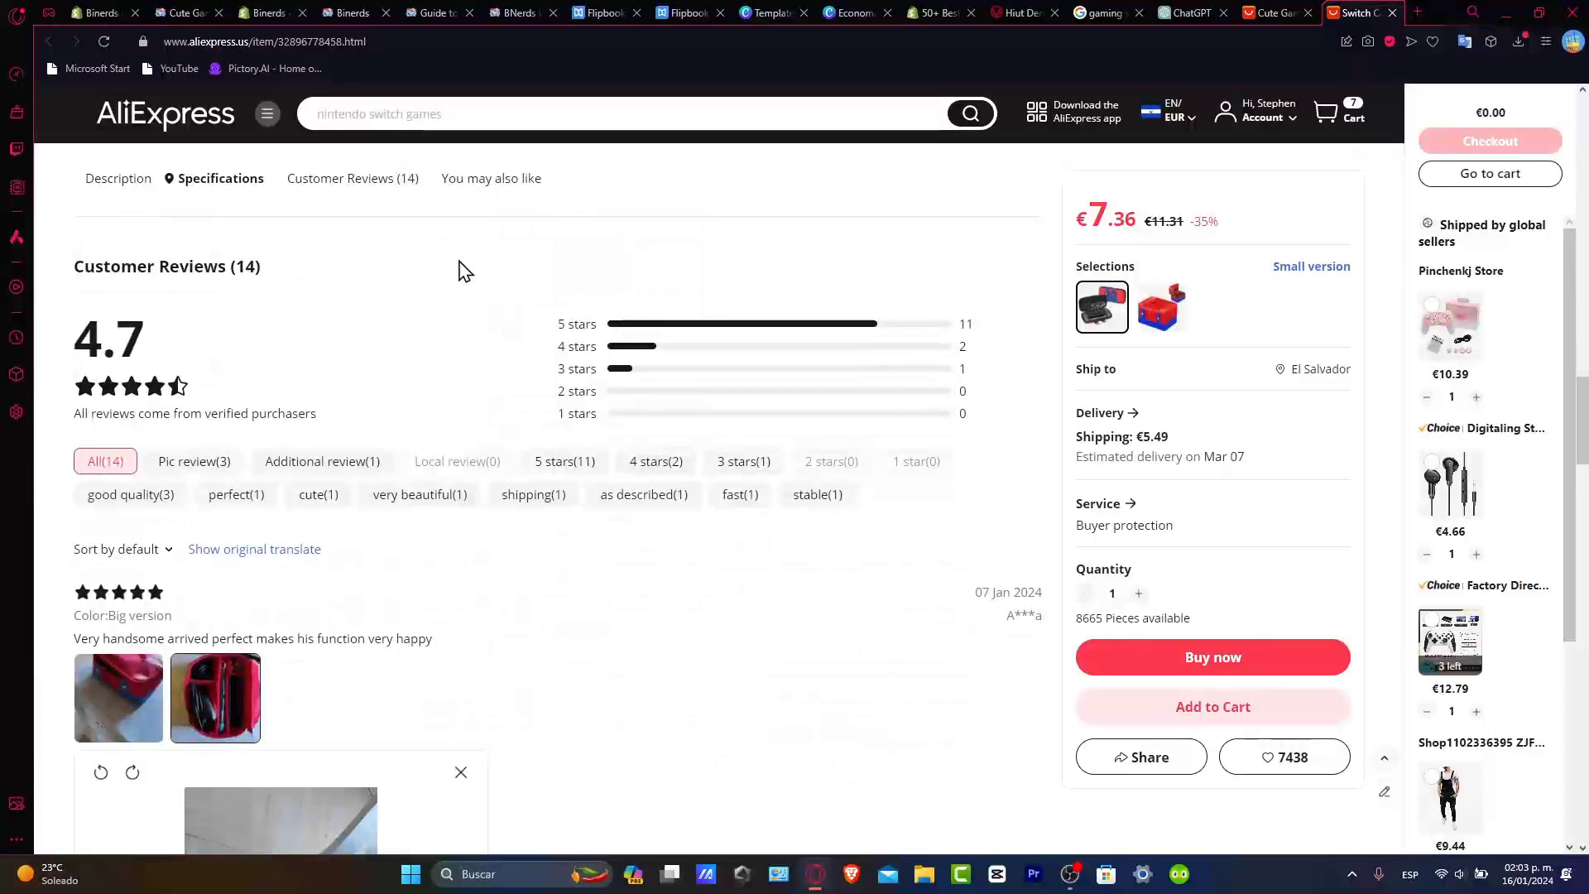
{"action": "left_click", "coordinate": [540, 42]}
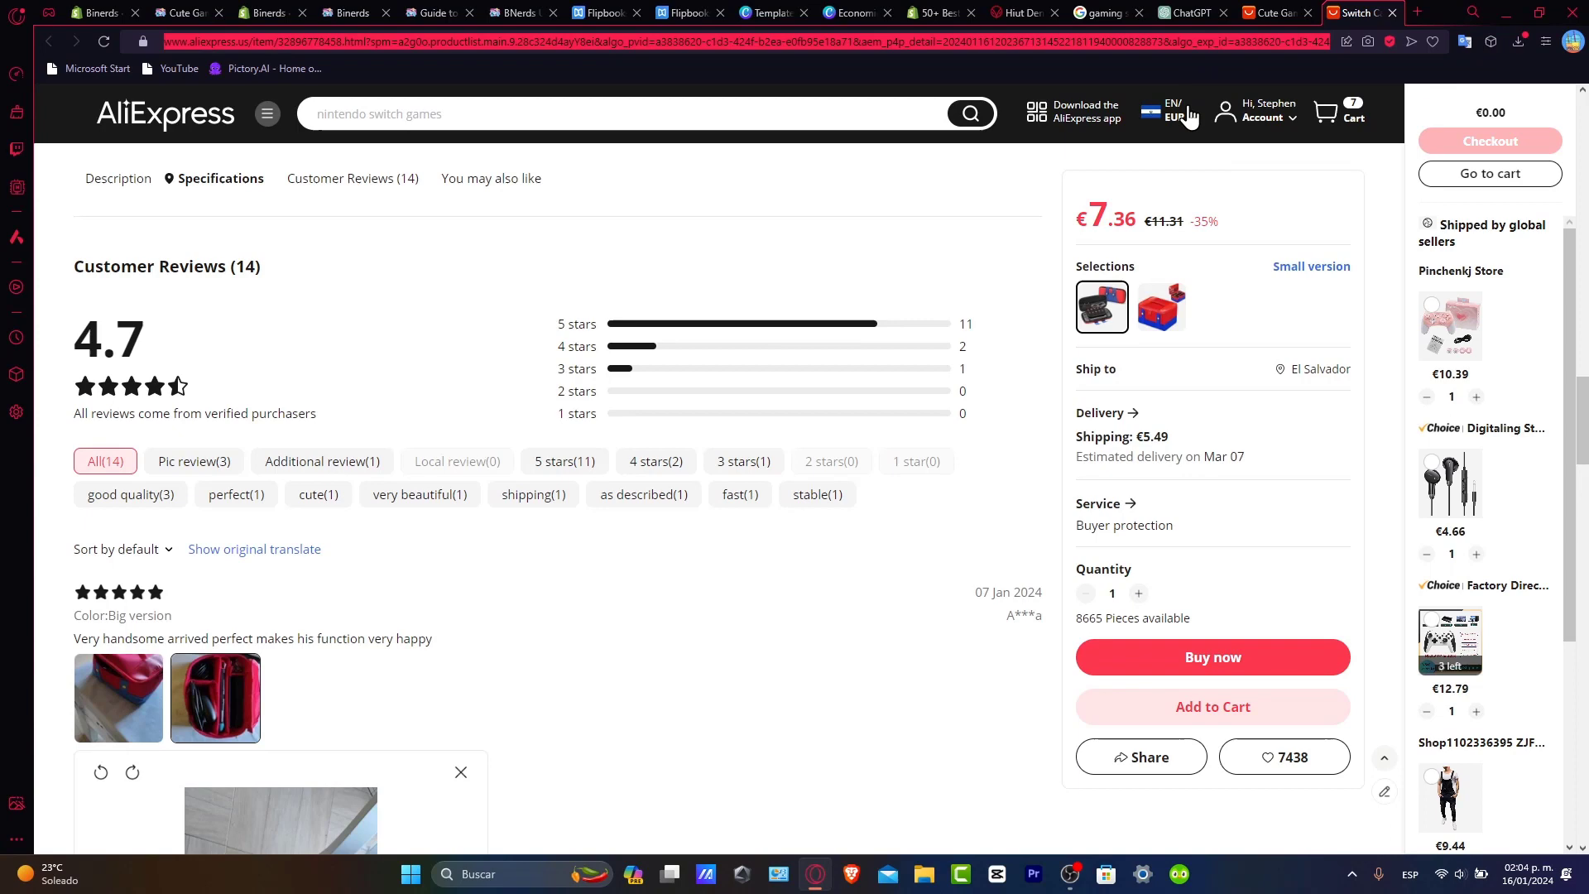
{"action": "left_click", "coordinate": [102, 12]}
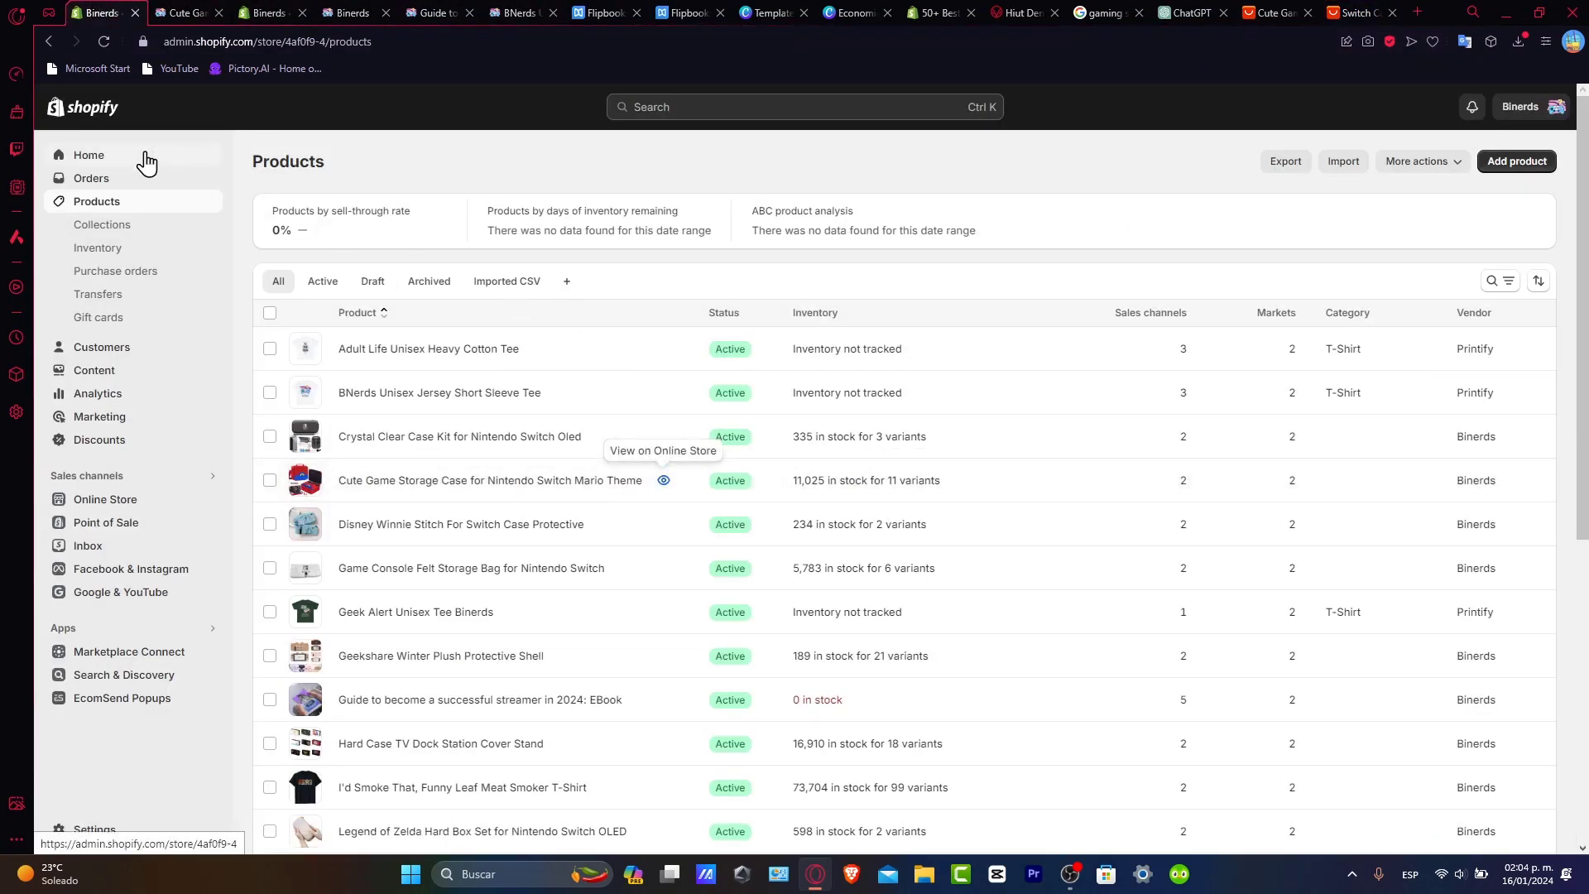
Step: Search the App Store for 'judge' and open the Judge.me AliExpress Reviews listing
{"action": "left_click", "coordinate": [89, 158]}
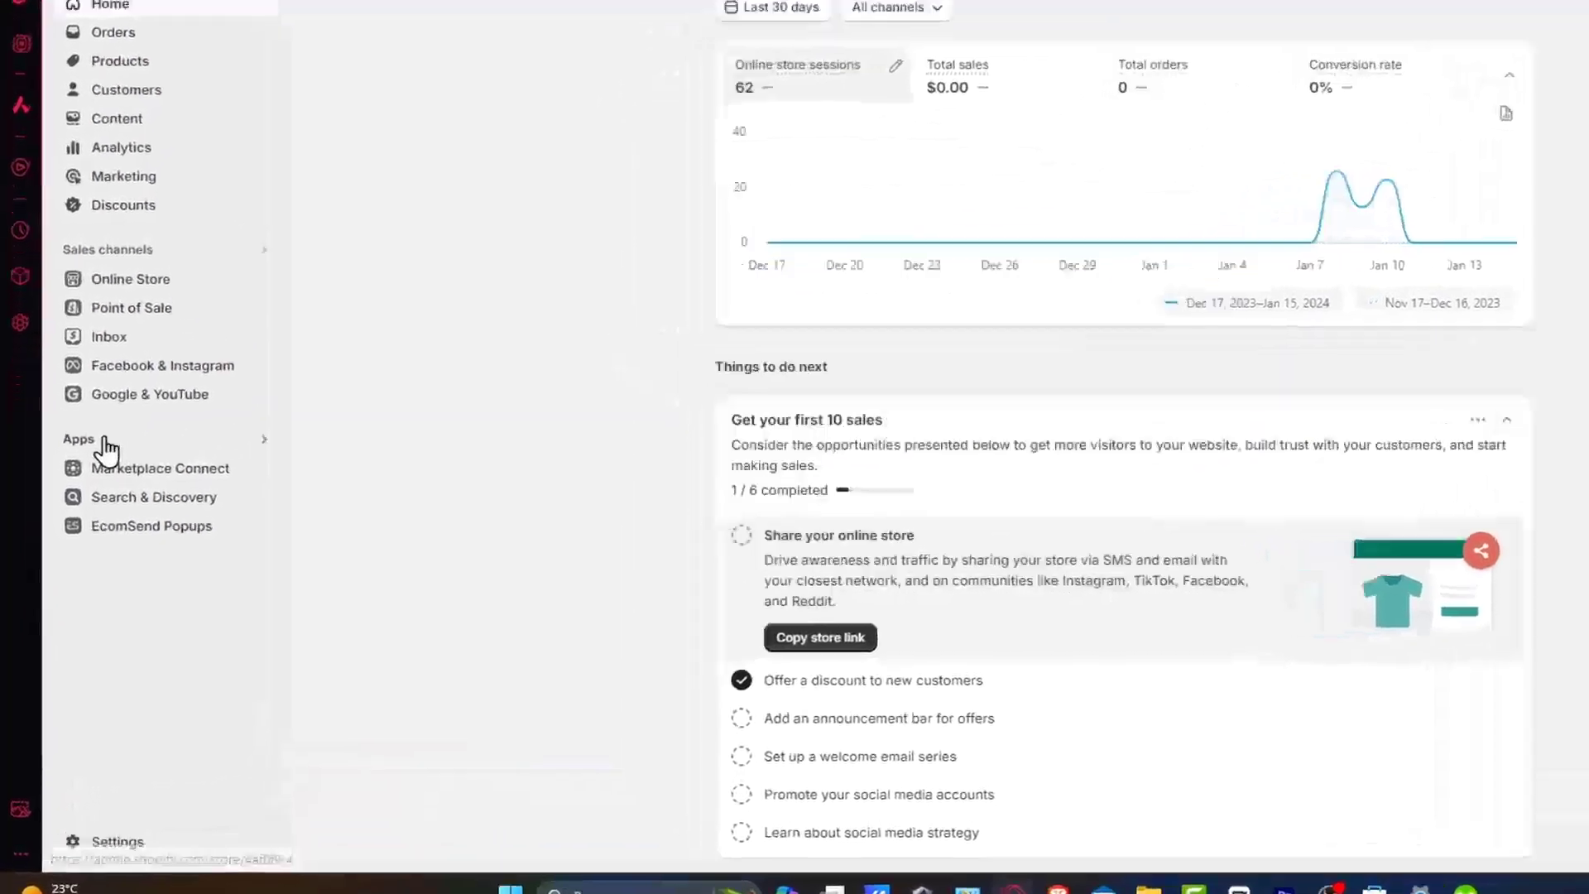
{"action": "left_click", "coordinate": [77, 506]}
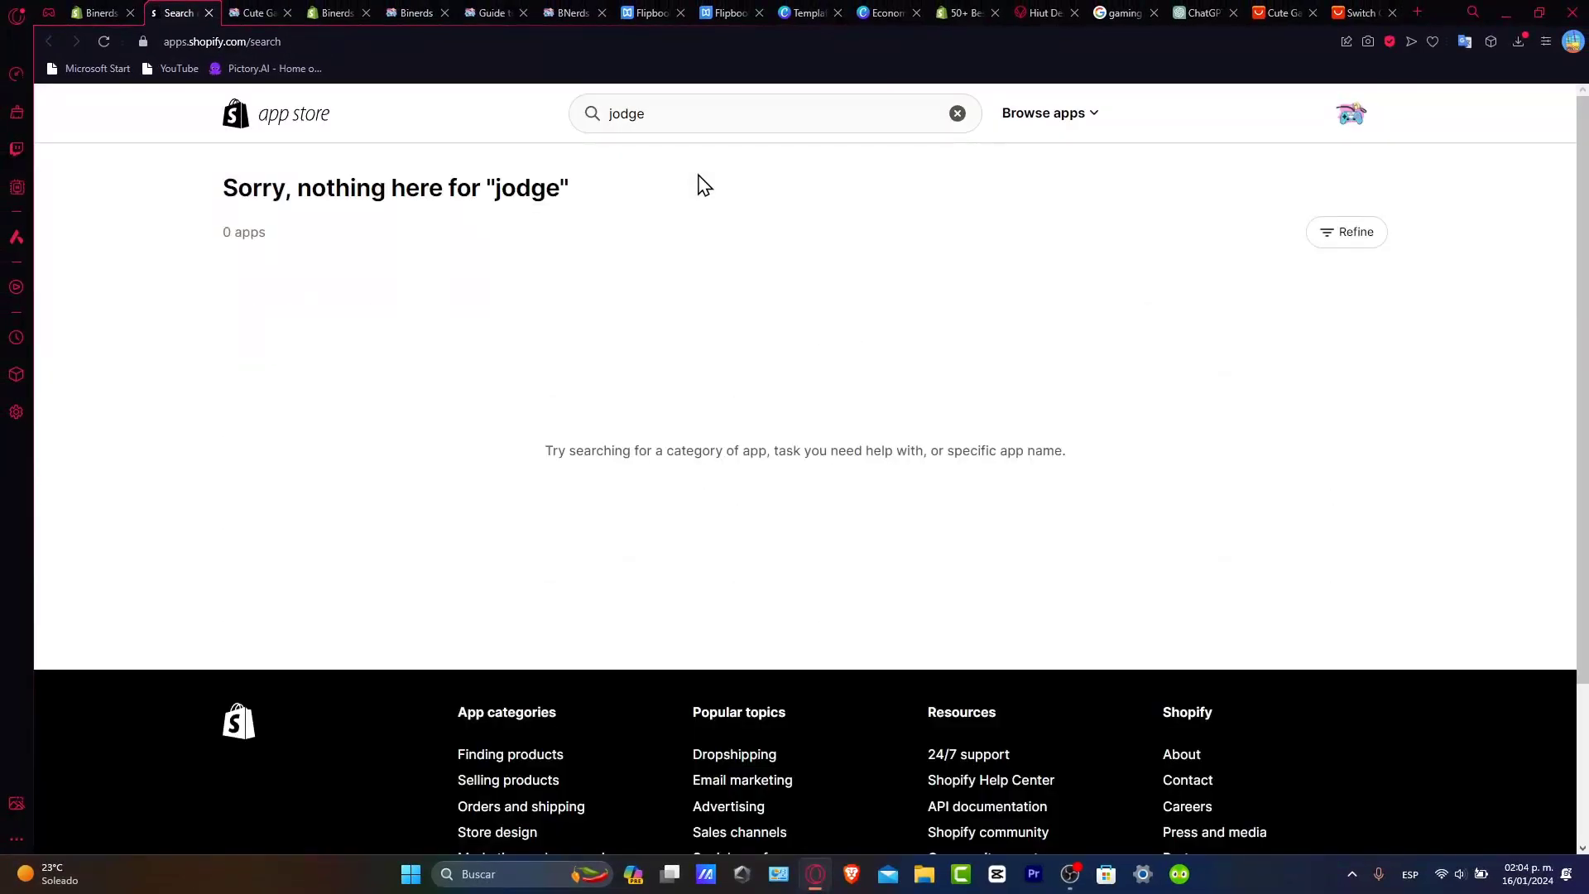
{"action": "double_click", "coordinate": [616, 118]}
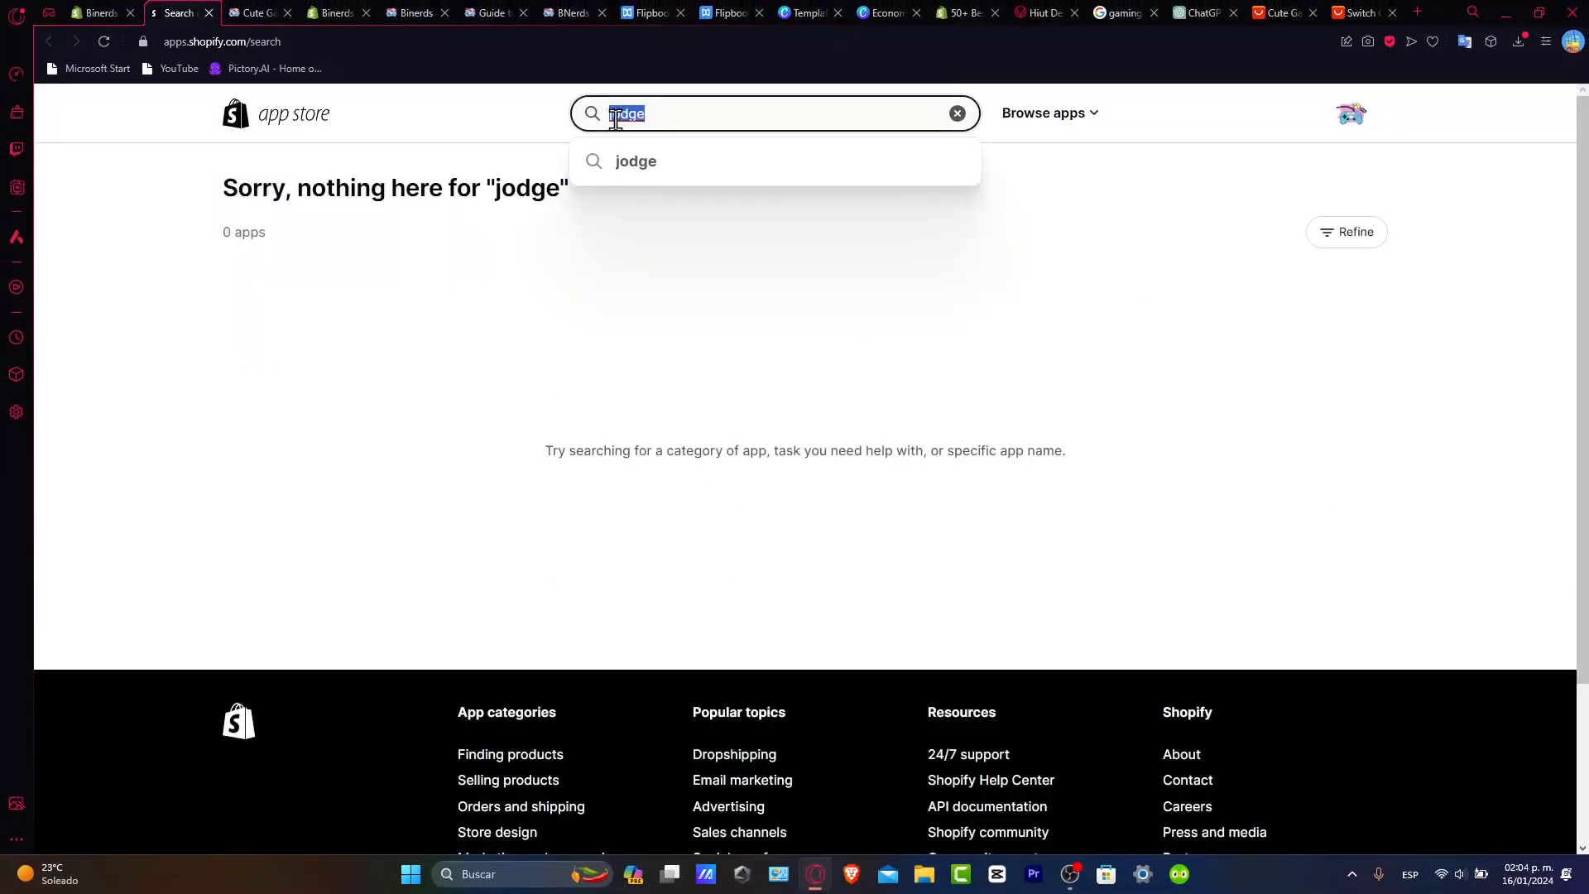
{"action": "type", "text": "judge"}
{"action": "key", "text": "Return"}
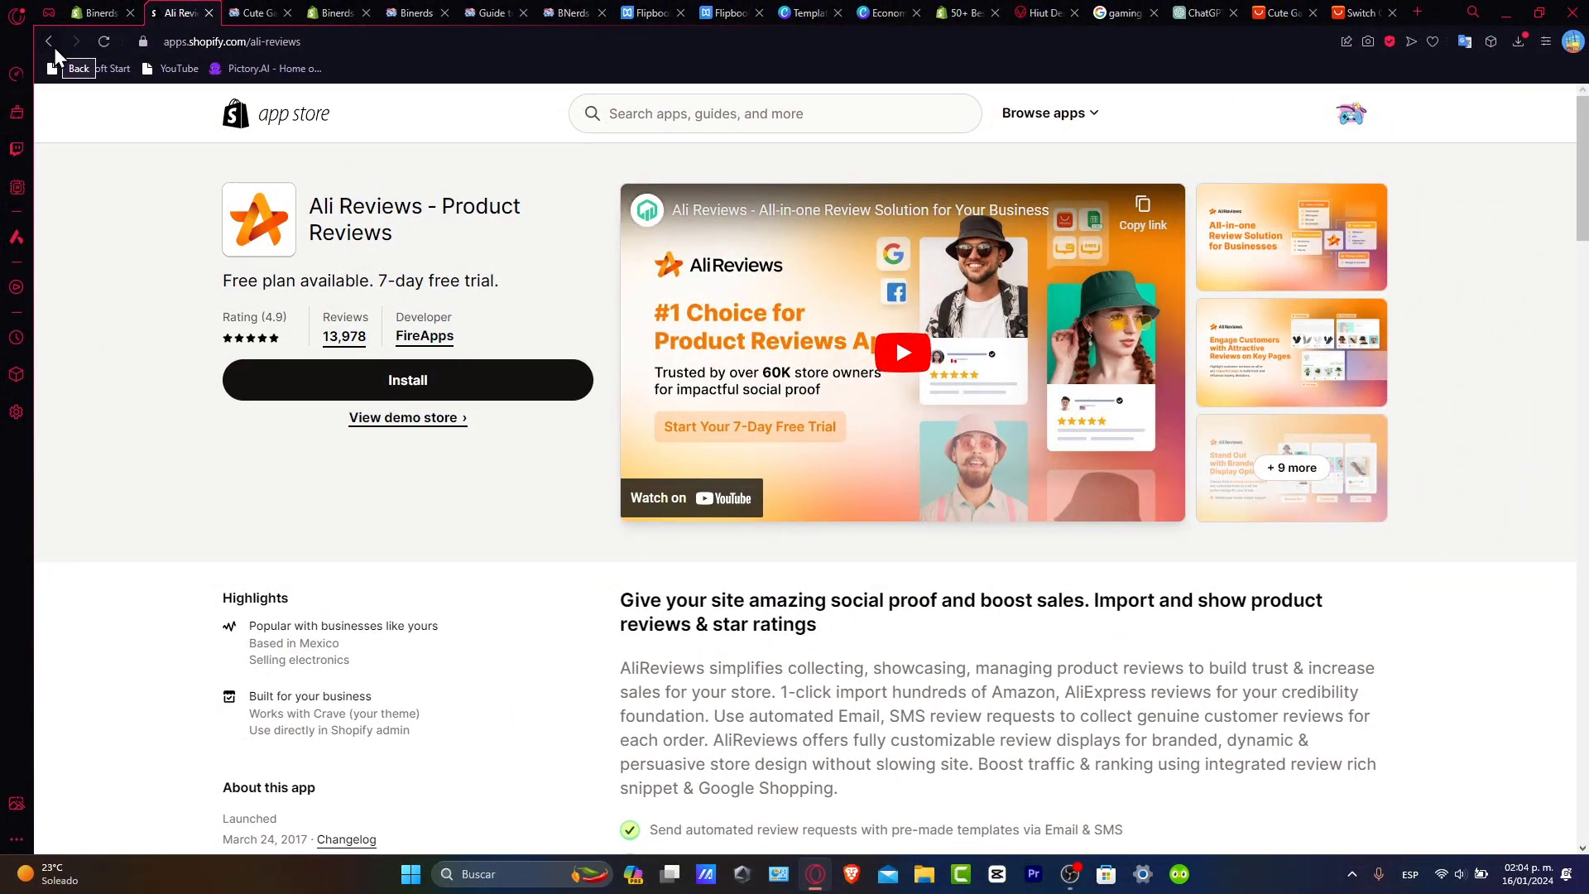
{"action": "left_click", "coordinate": [54, 51]}
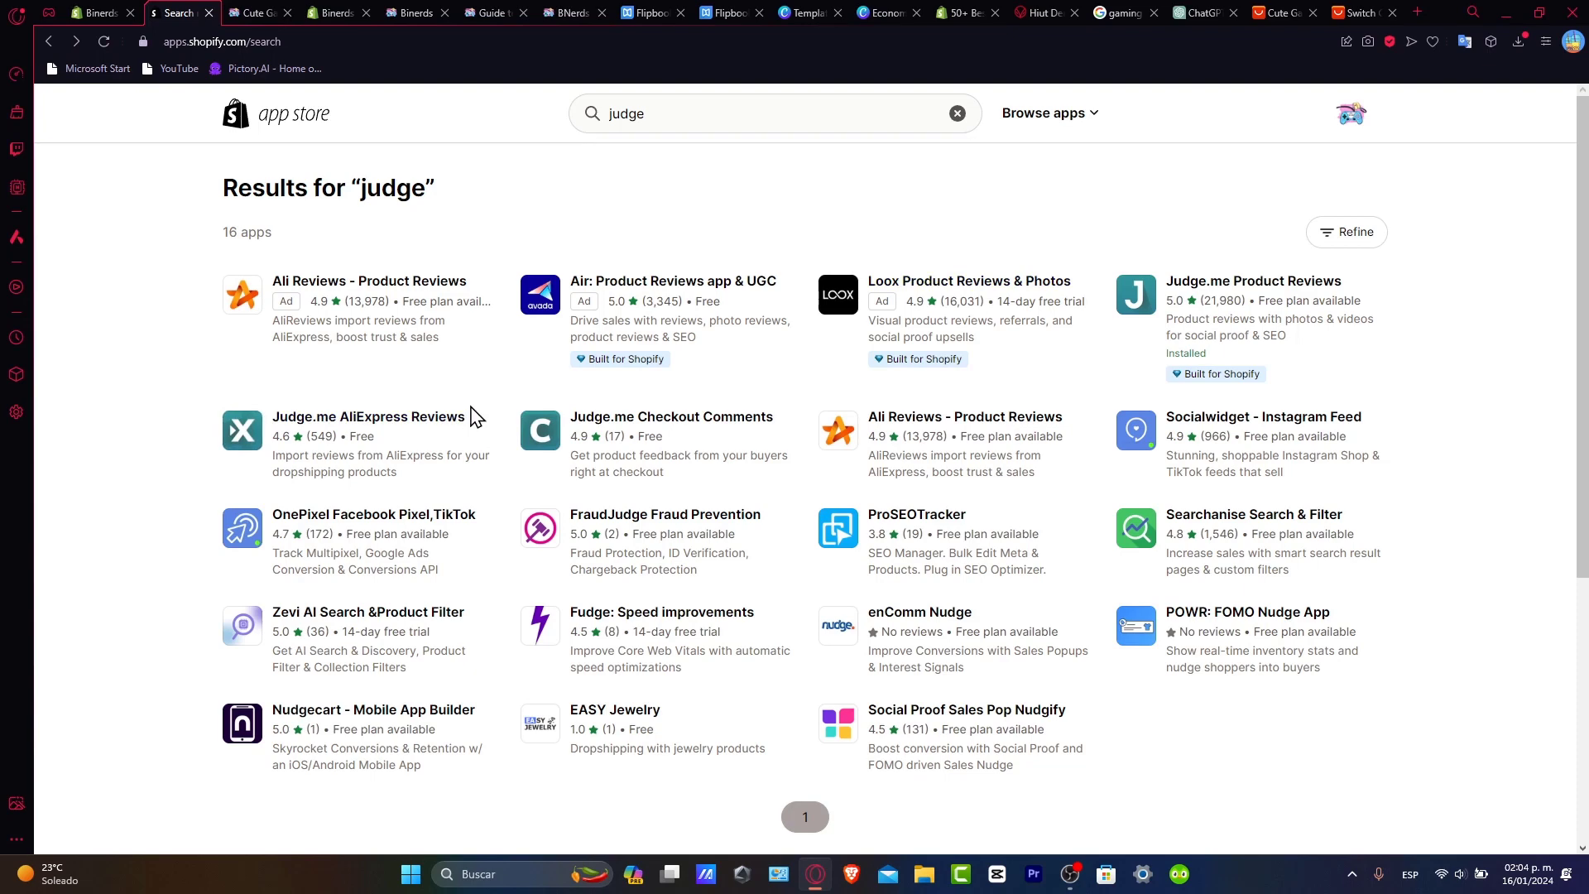
{"action": "left_click", "coordinate": [422, 422]}
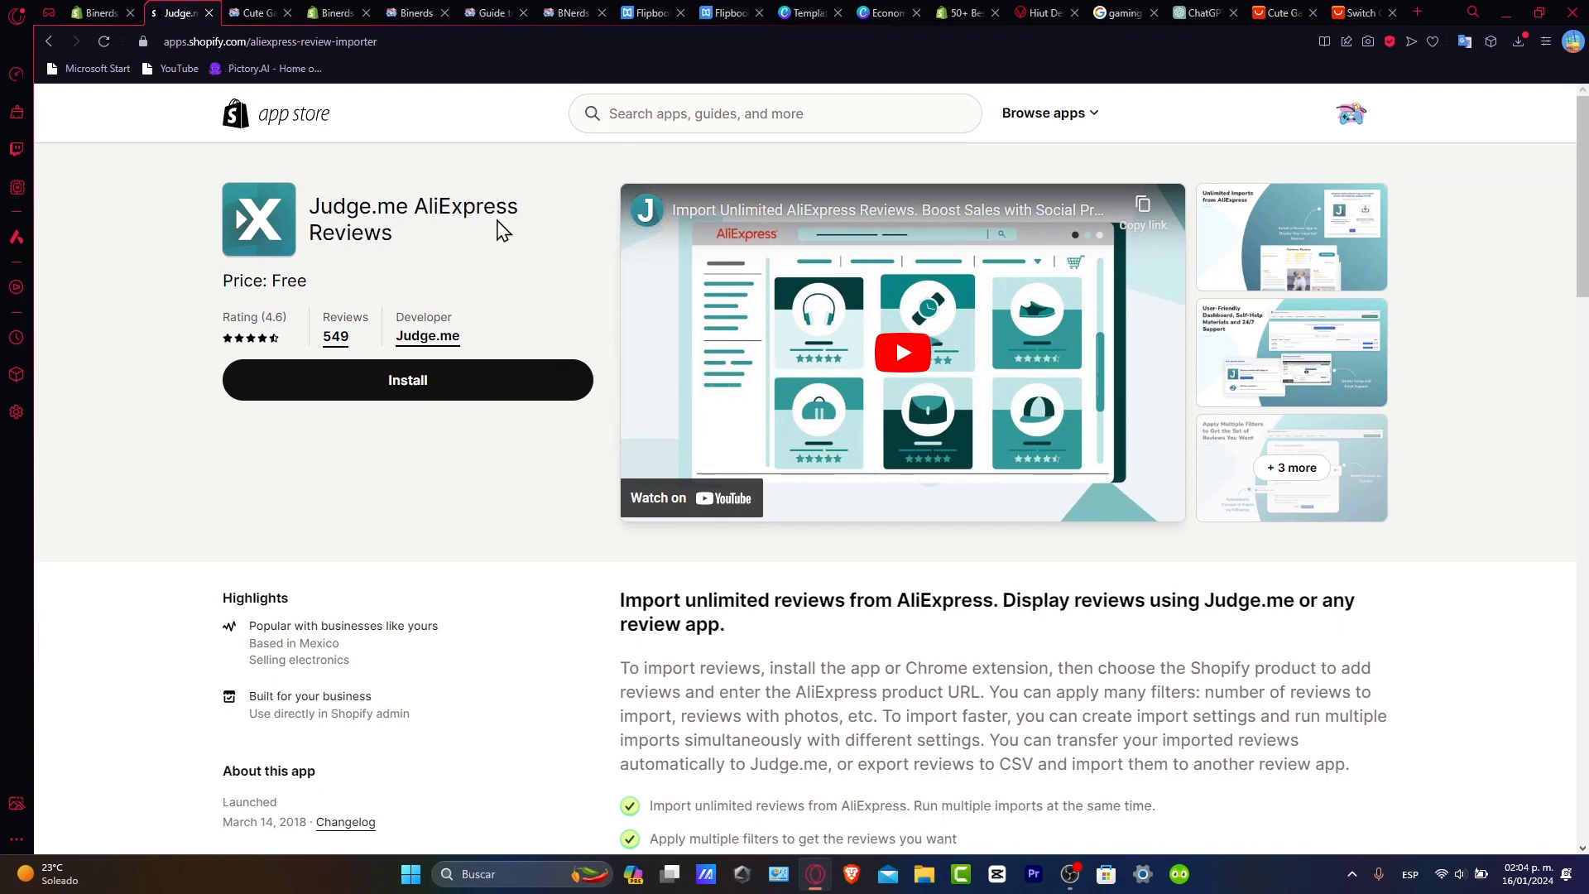
Step: Install Judge.me AliExpress Reviews and grant it access to the store
{"action": "left_click", "coordinate": [435, 380]}
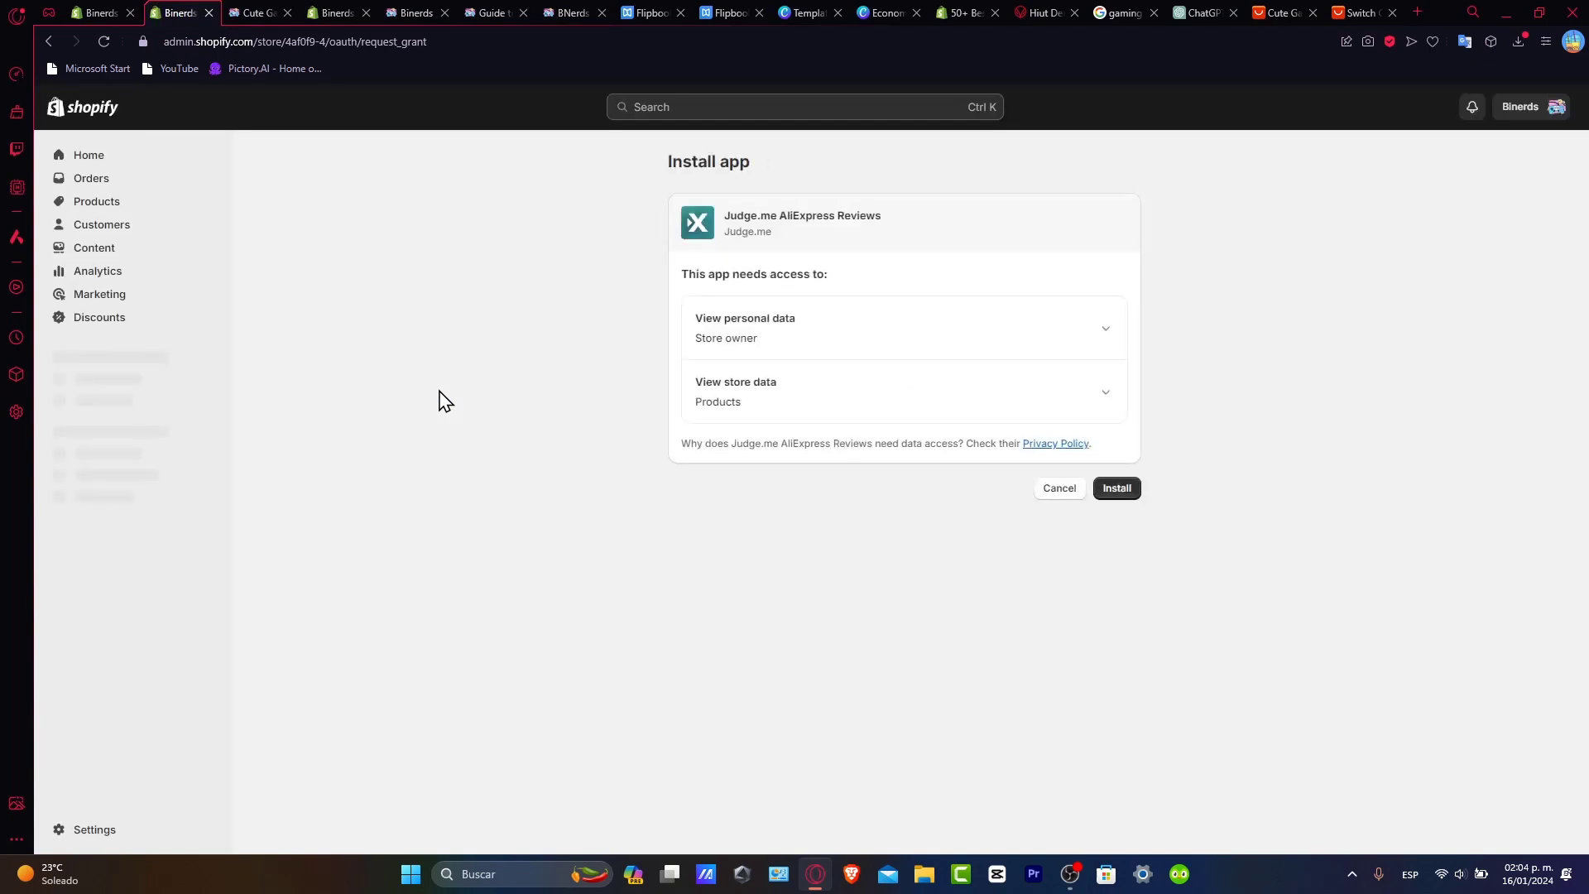
{"action": "left_click", "coordinate": [1130, 492]}
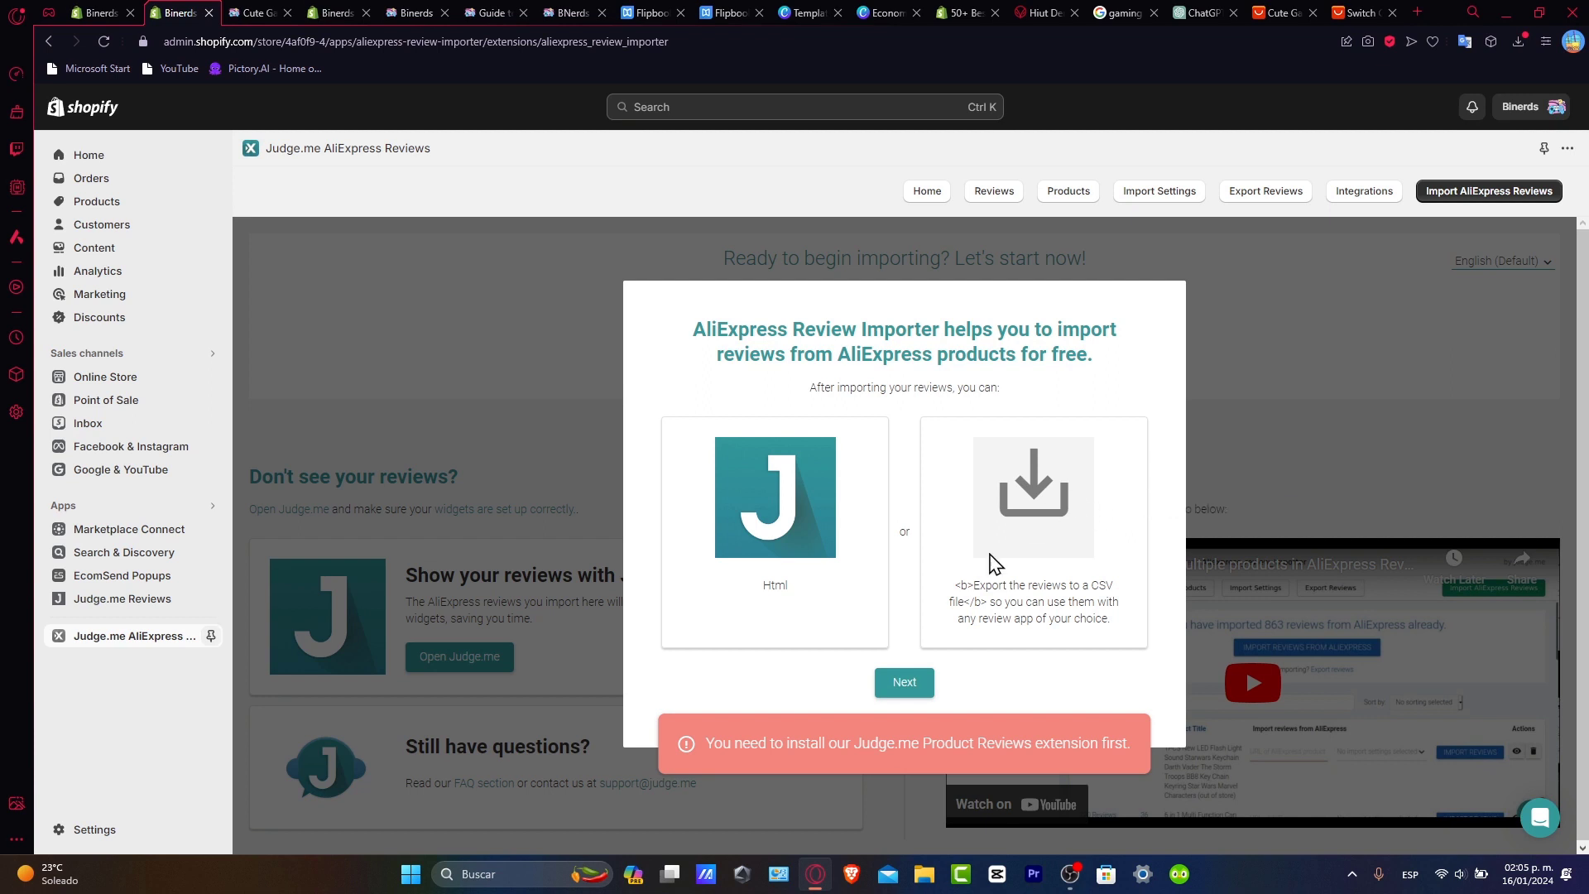
Step: Dismiss the welcome introduction with Next and 'Start importing now'
{"action": "double_click", "coordinate": [774, 585]}
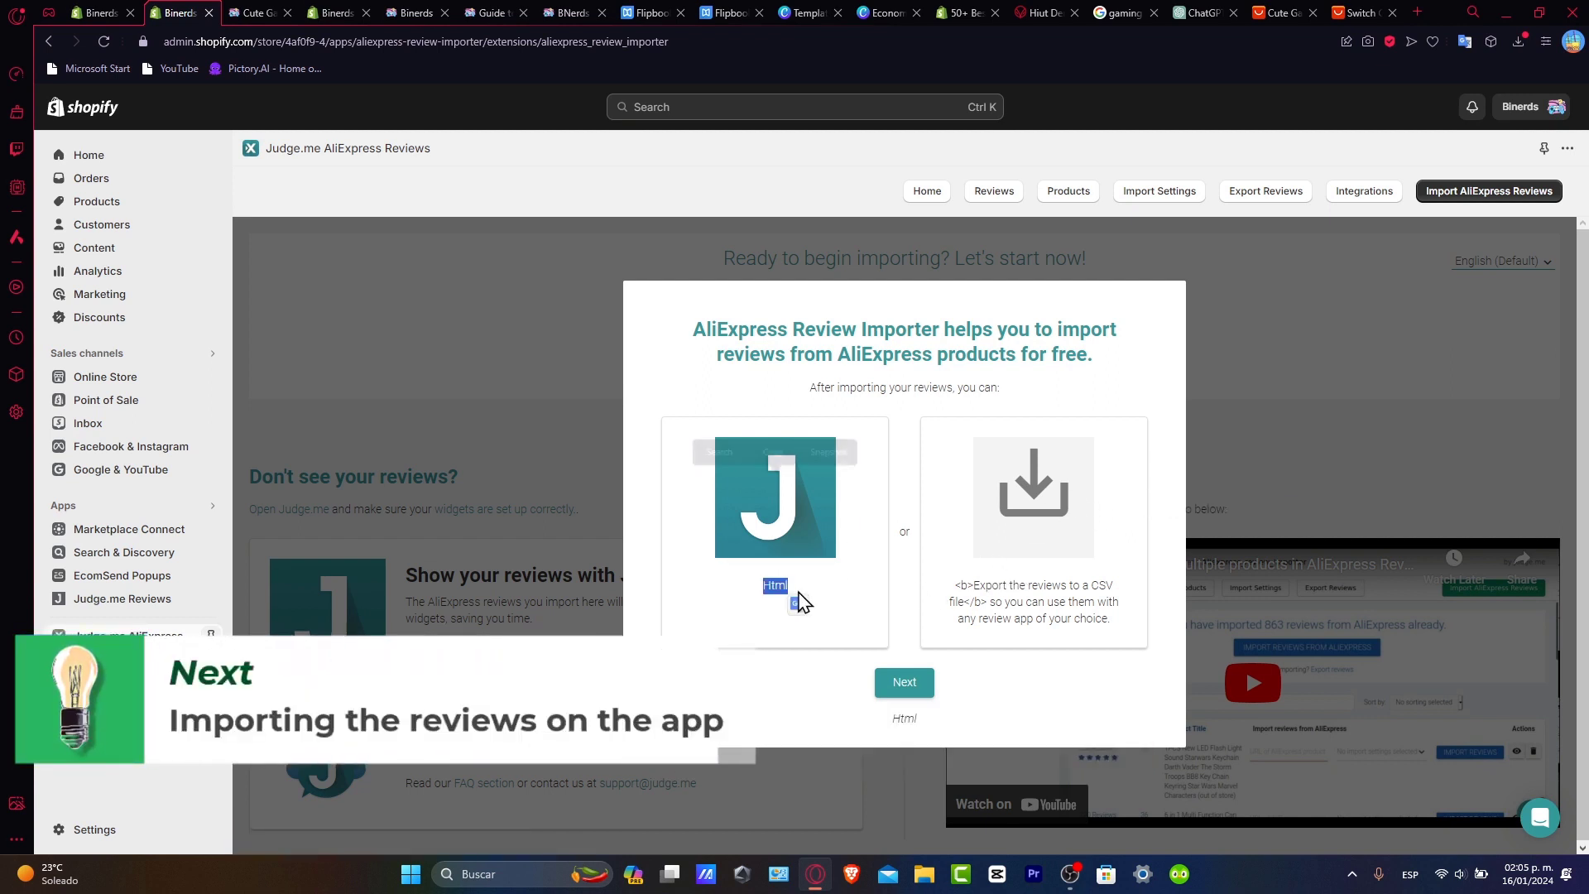
{"action": "left_click_drag", "start_coordinate": [957, 585], "coordinate": [1124, 625]}
{"action": "left_click", "coordinate": [1095, 677]}
{"action": "left_click", "coordinate": [915, 681]}
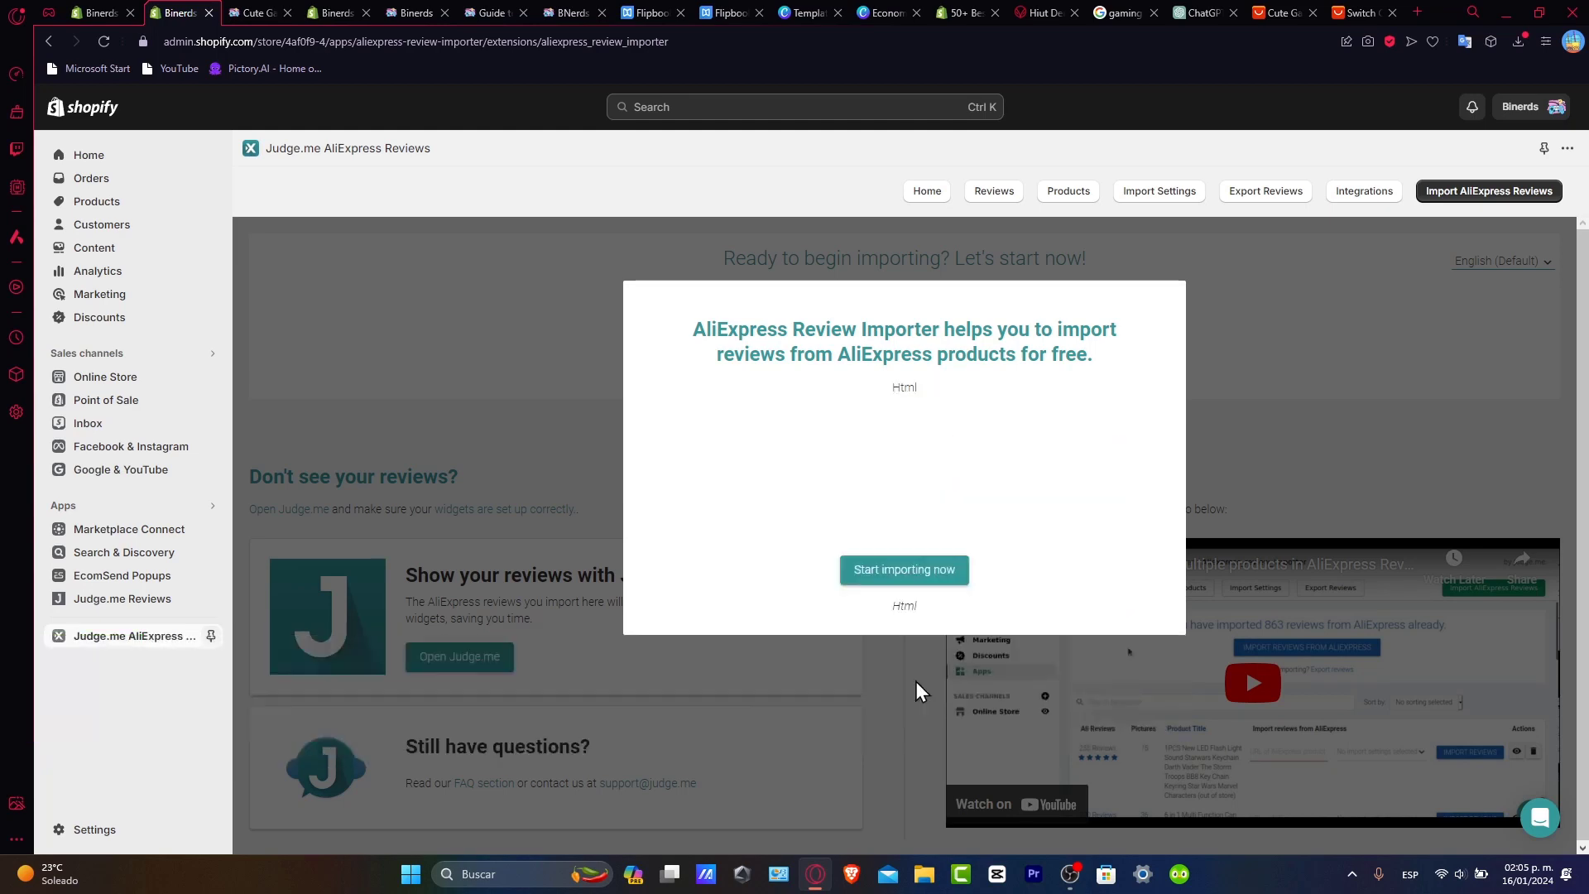
{"action": "left_click", "coordinate": [940, 571]}
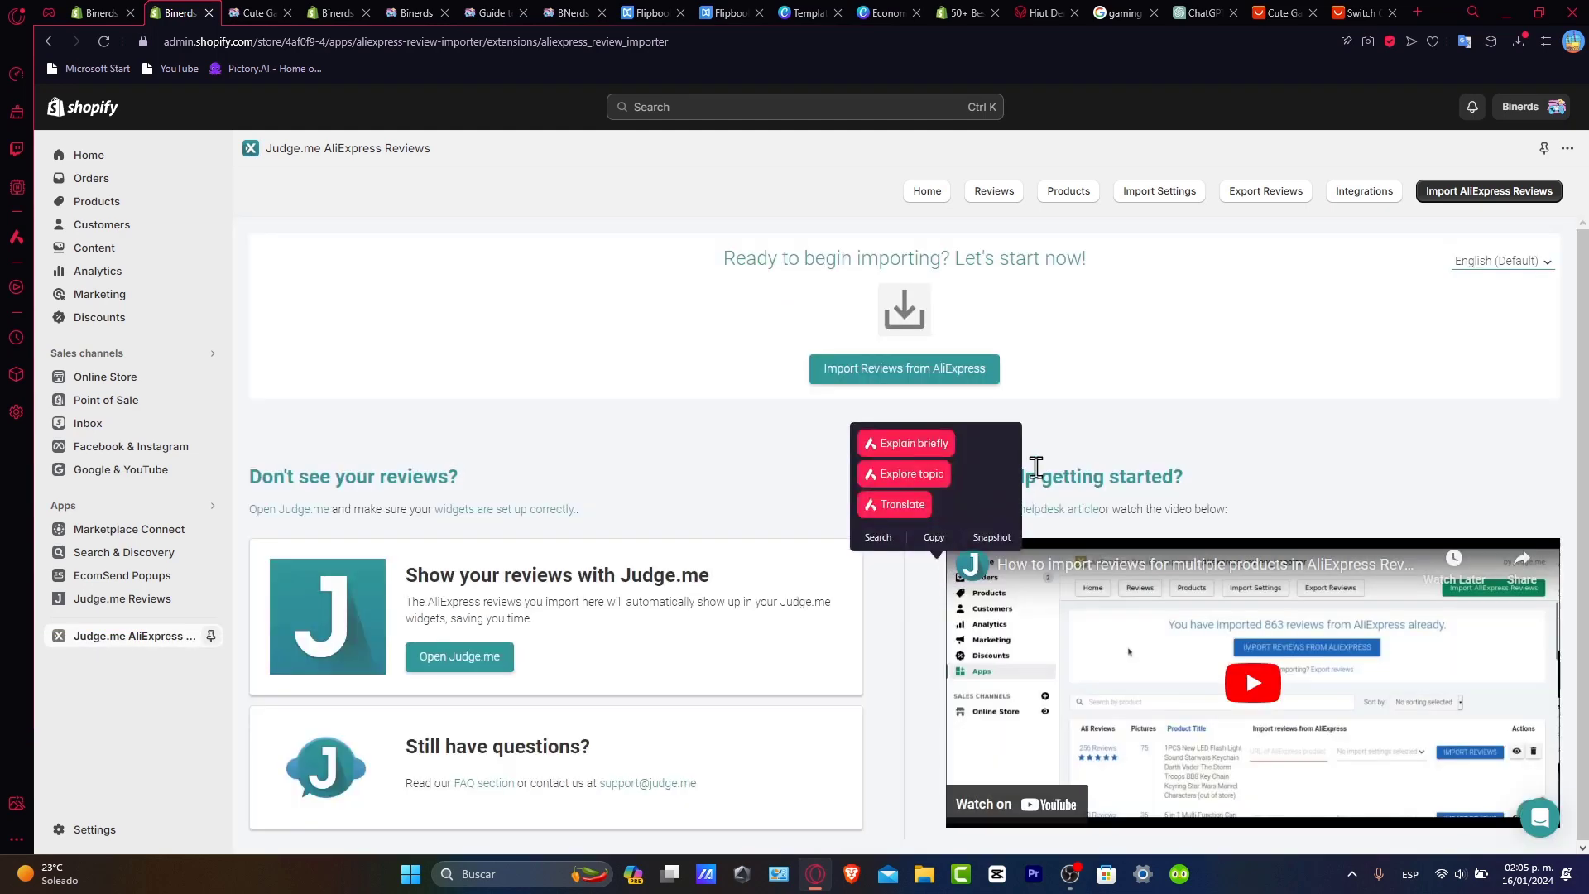
Step: Open the AliExpress import form and paste the AliExpress product link
{"action": "left_click", "coordinate": [923, 381]}
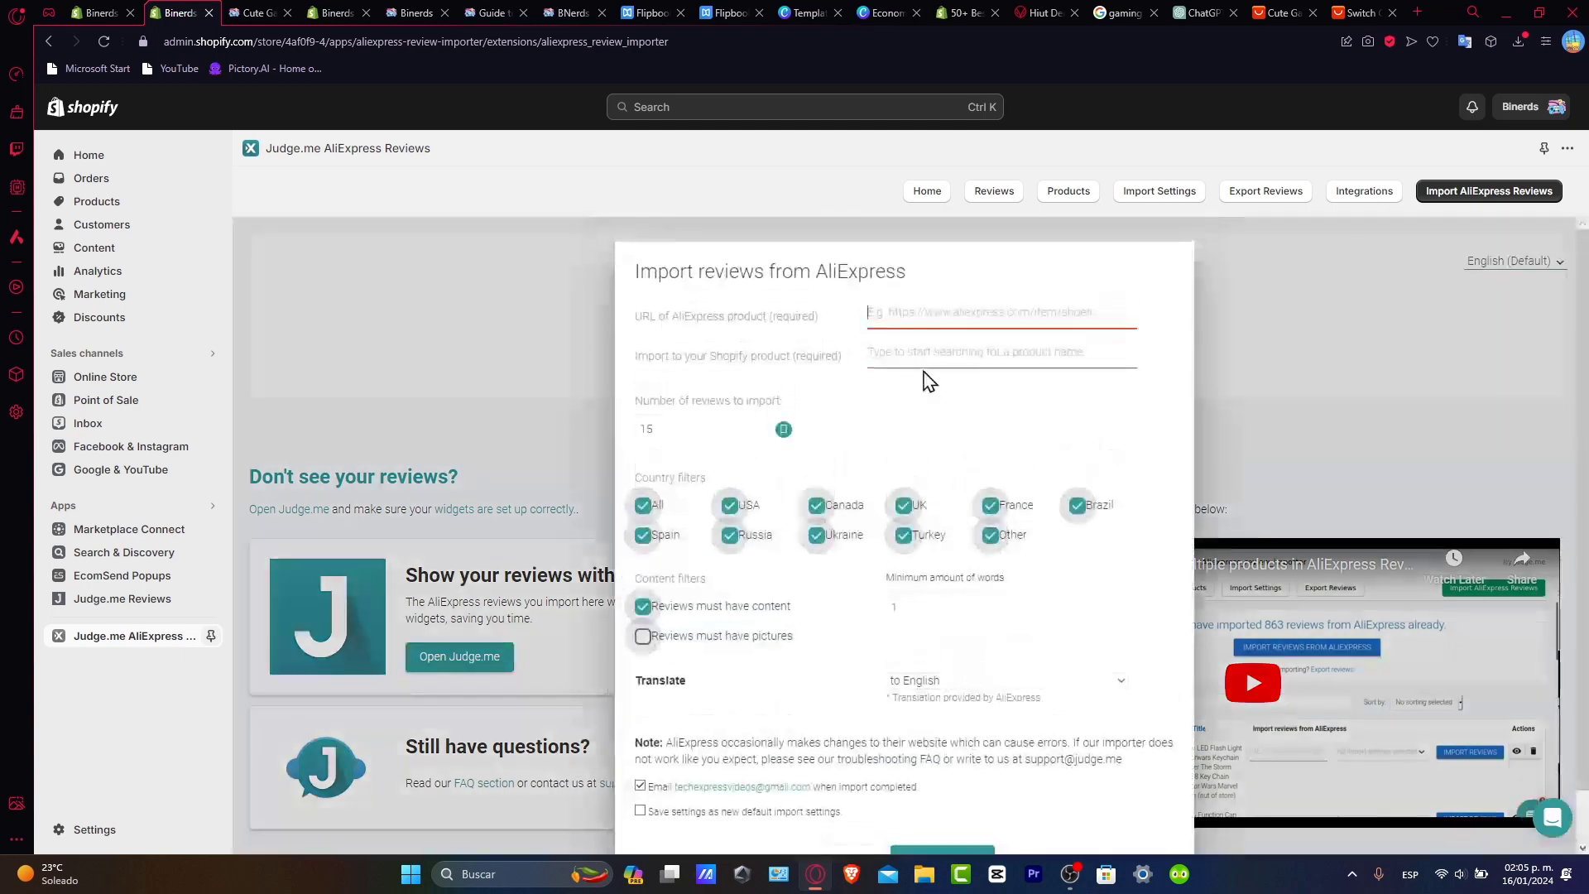
{"action": "left_click", "coordinate": [966, 319]}
{"action": "key", "text": "ctrl+v"}
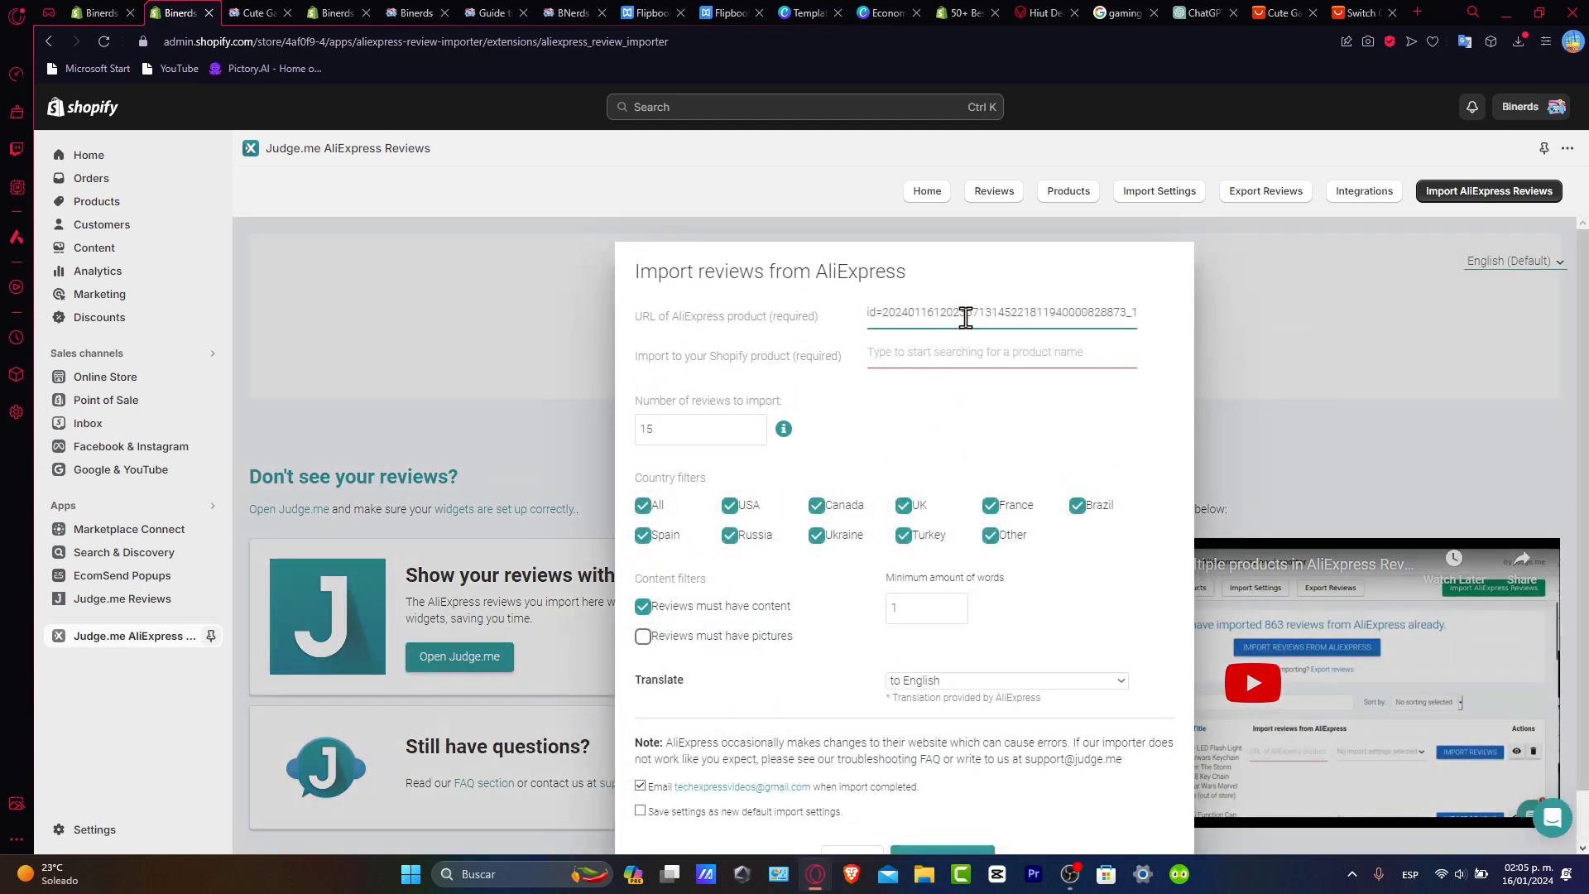
{"action": "left_click", "coordinate": [909, 345]}
{"action": "left_click_drag", "start_coordinate": [680, 348], "coordinate": [796, 359]}
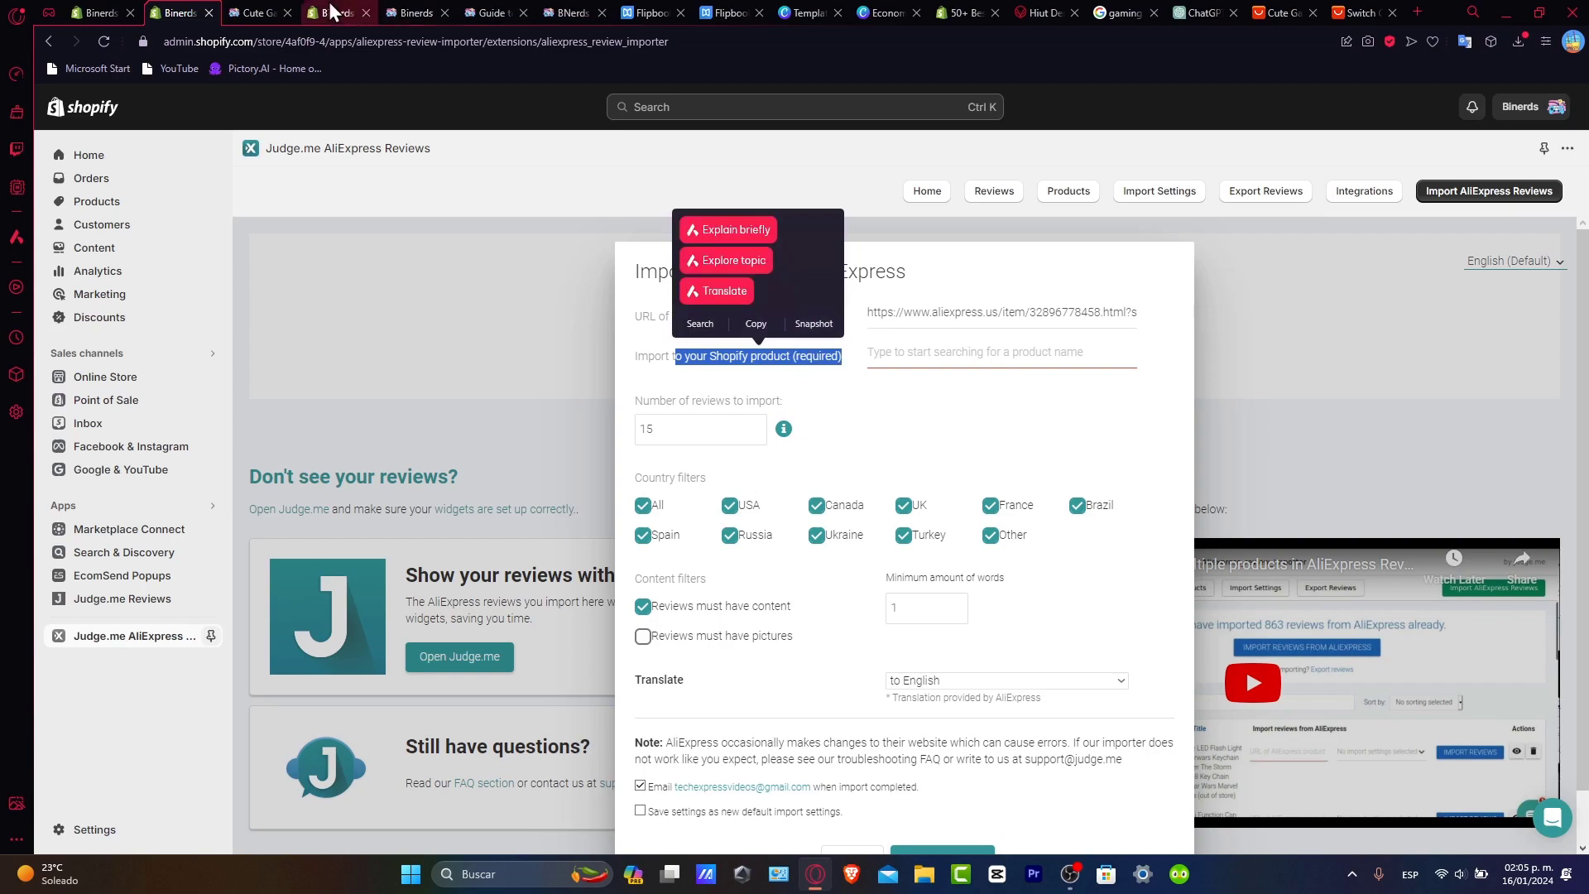
Step: Check the product title in the store preview and search 'cute' for the Shopify product
{"action": "left_click", "coordinate": [261, 12]}
{"action": "scroll", "coordinate": [1060, 480], "scroll_direction": "up", "scroll_amount": 5}
{"action": "scroll", "coordinate": [1058, 480], "scroll_direction": "up", "scroll_amount": 10}
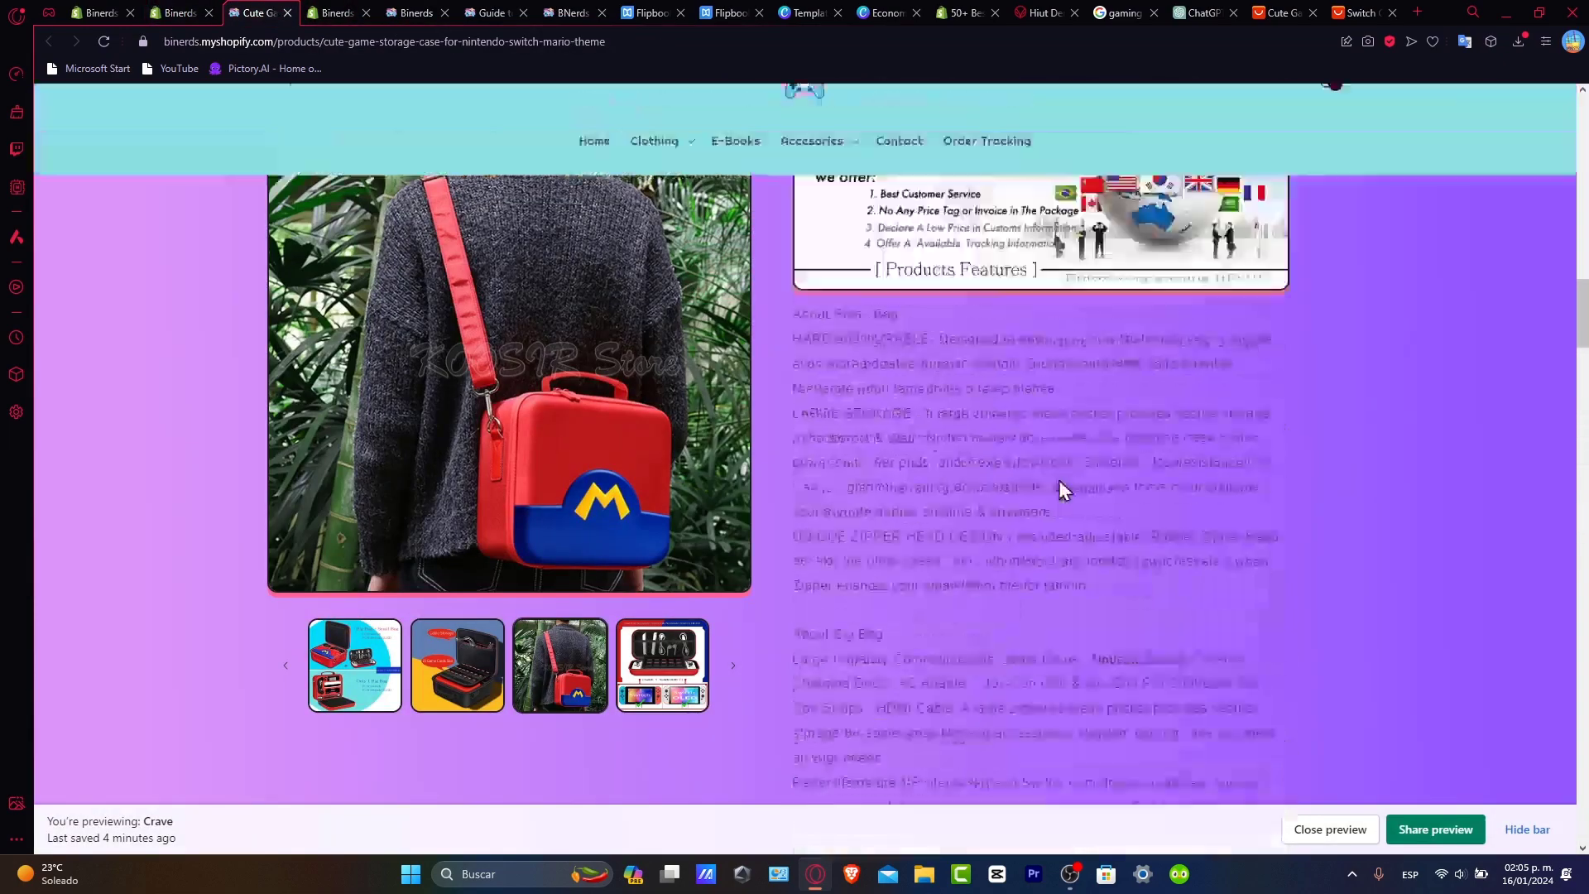
{"action": "scroll", "coordinate": [1059, 481], "scroll_direction": "up", "scroll_amount": 10}
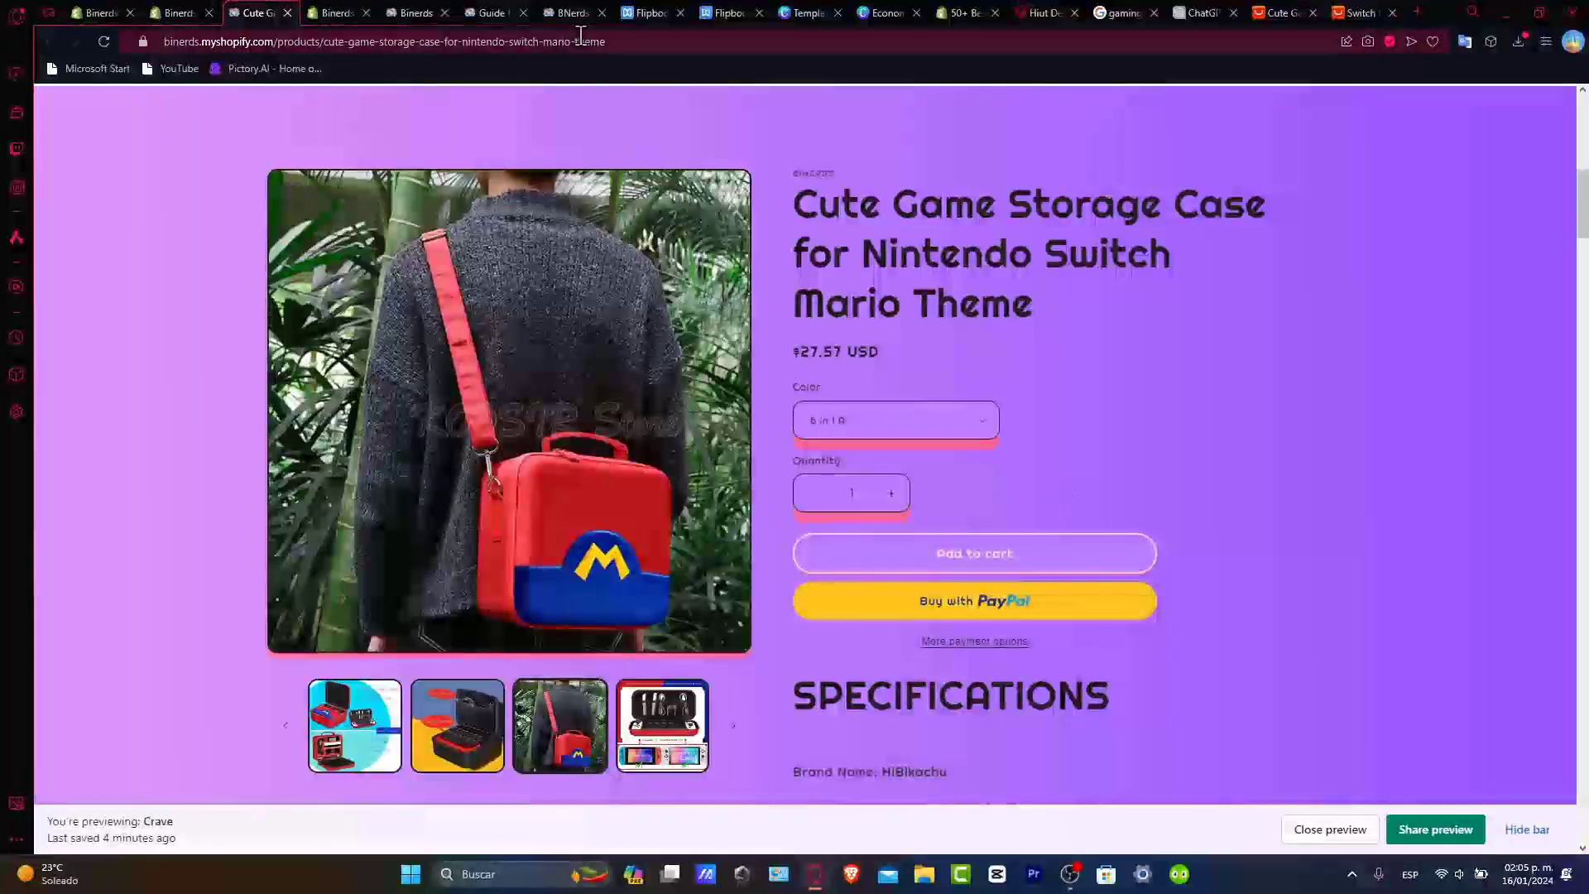
{"action": "left_click", "coordinate": [581, 38]}
{"action": "left_click", "coordinate": [180, 13]}
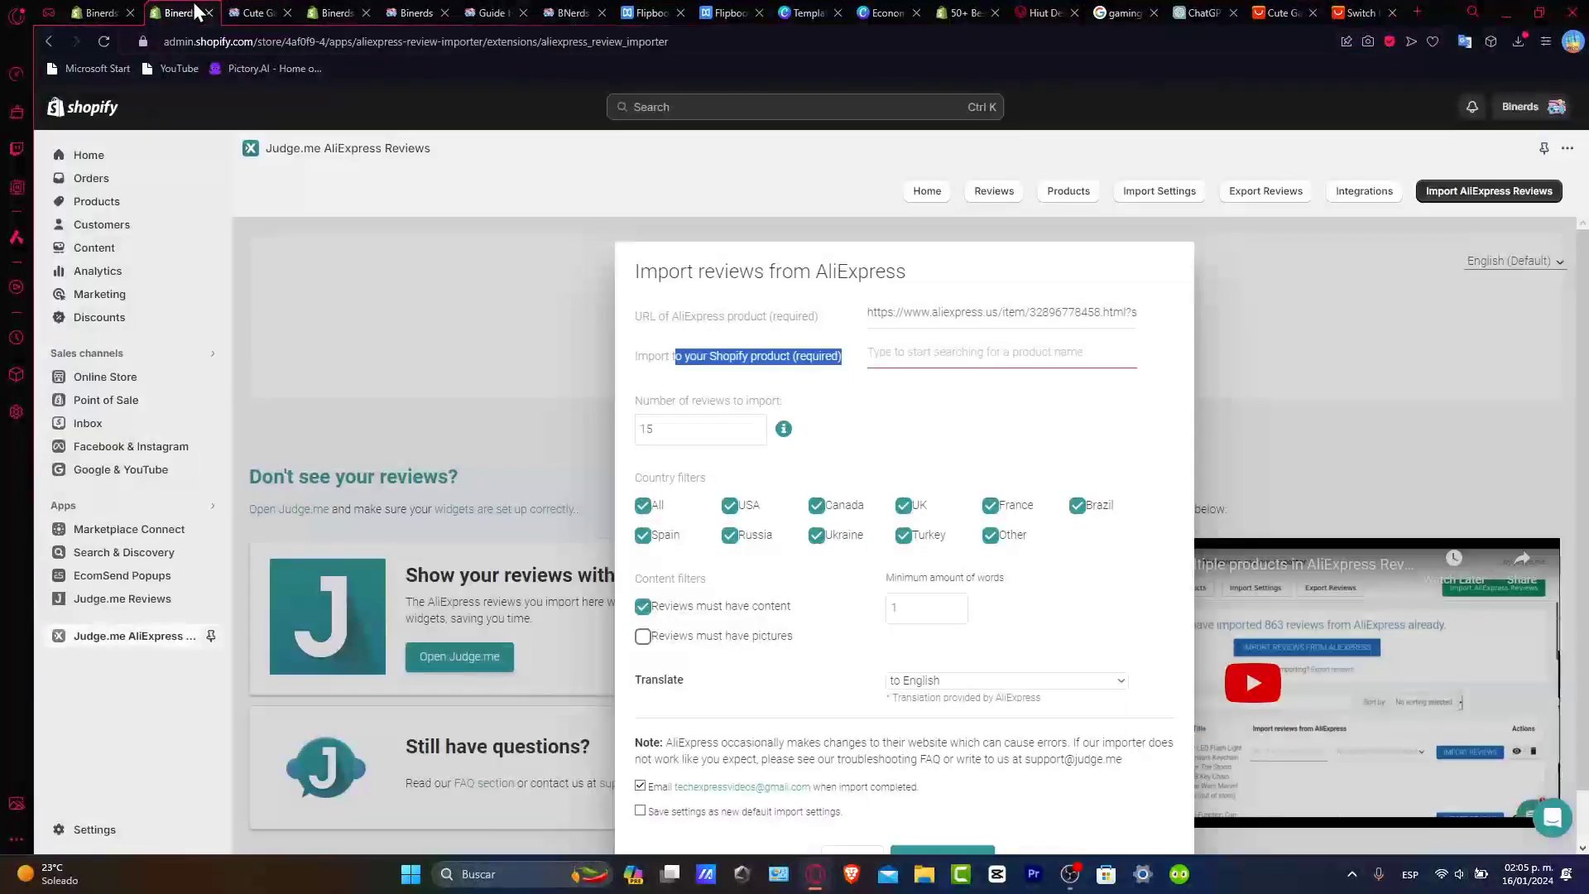
{"action": "left_click", "coordinate": [993, 355]}
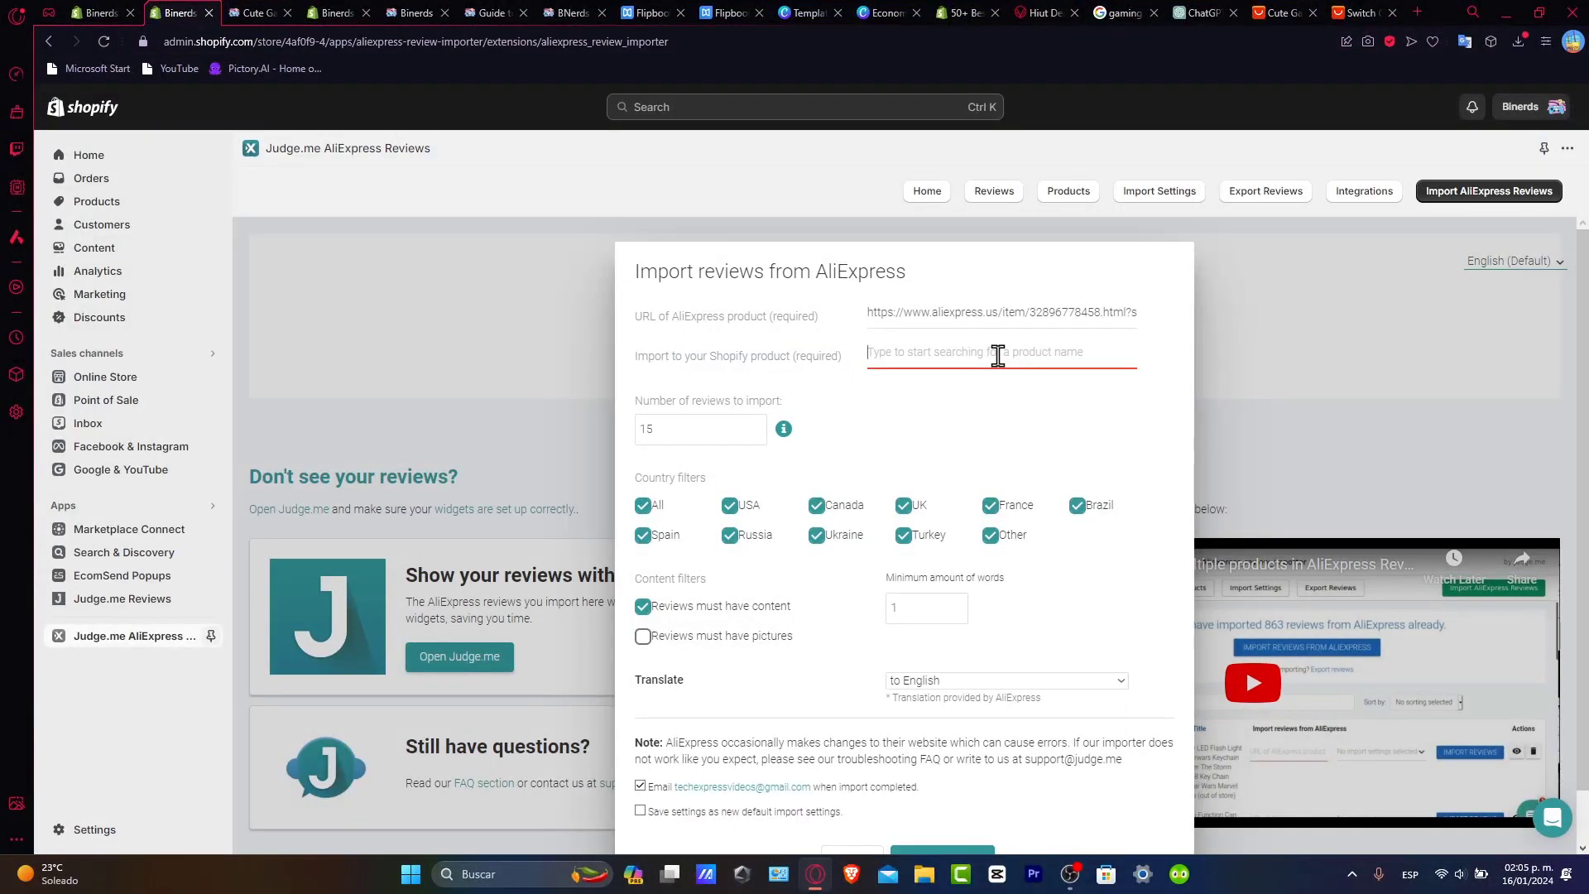
{"action": "left_click", "coordinate": [275, 12]}
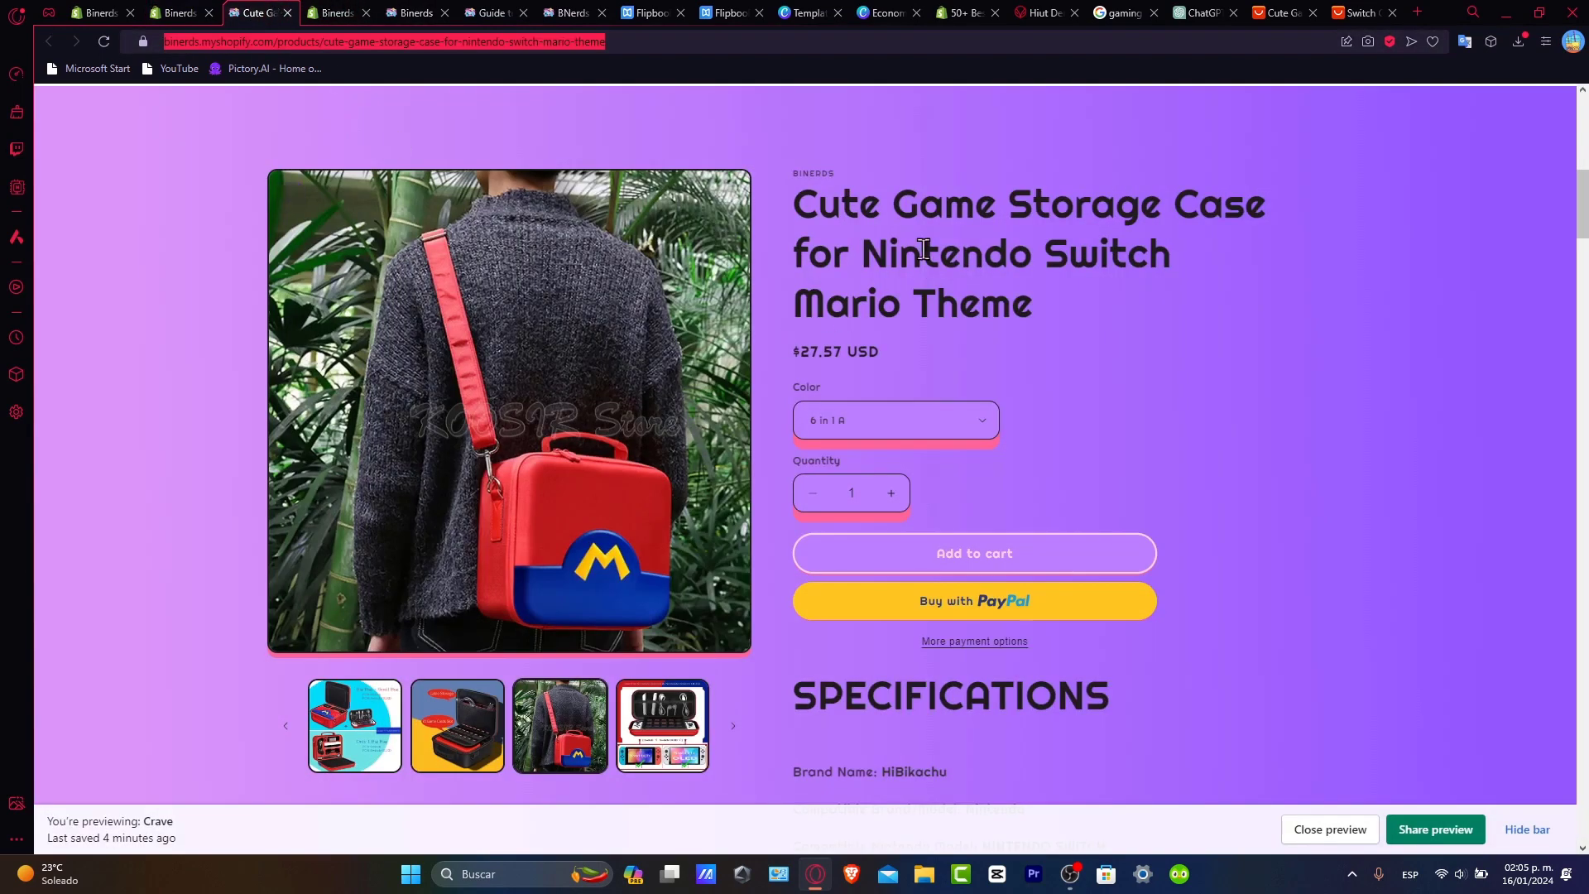
{"action": "left_click_drag", "start_coordinate": [891, 204], "coordinate": [1177, 206]}
{"action": "left_click", "coordinate": [180, 12]}
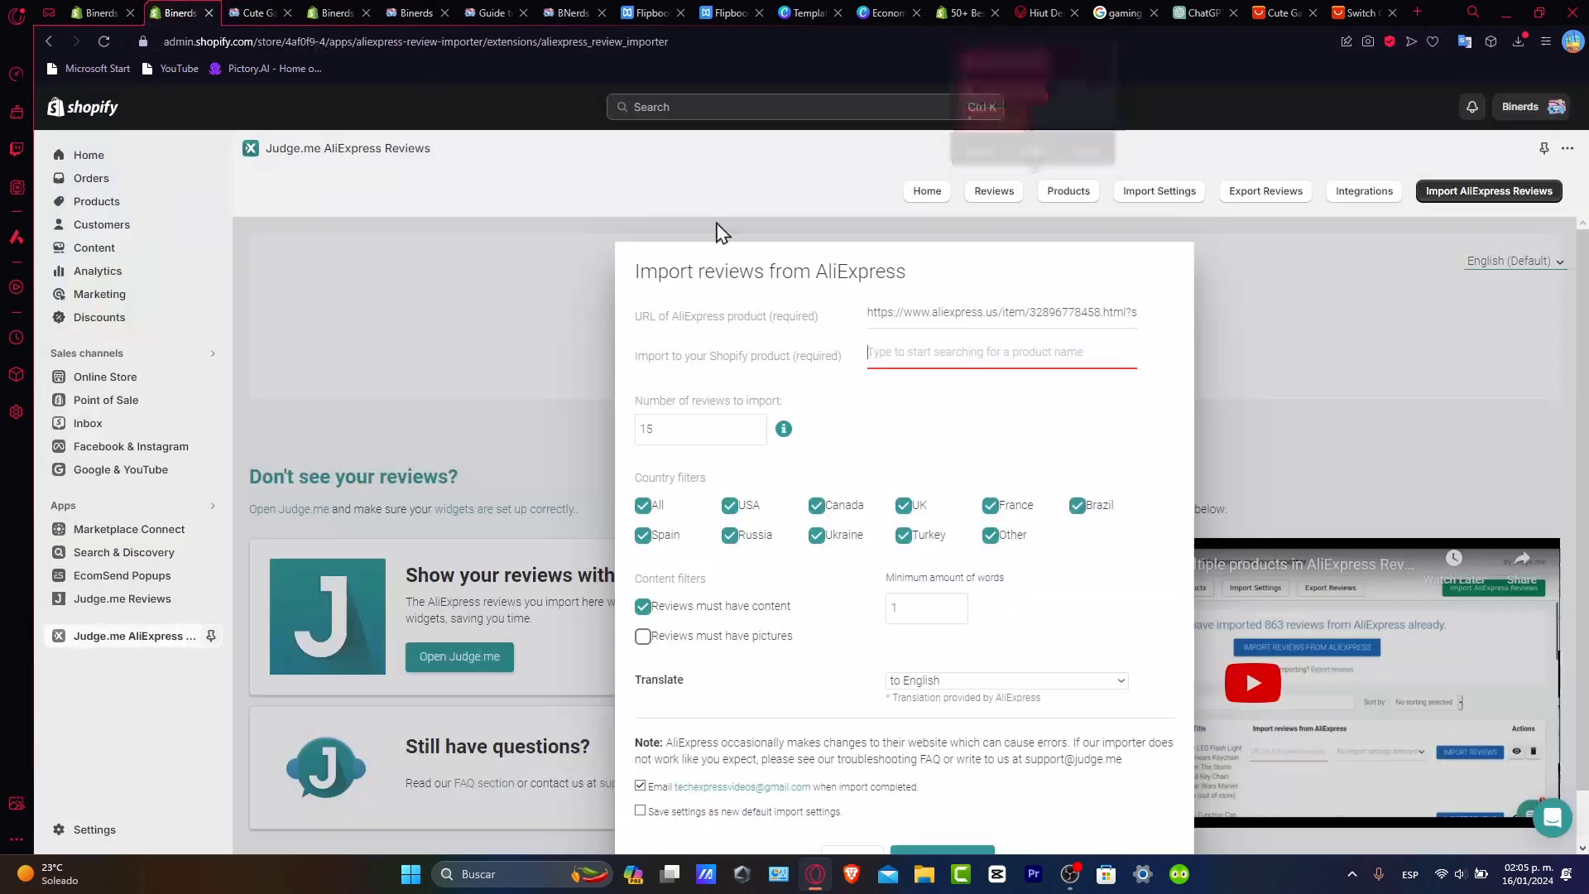
{"action": "type", "text": "cute"}
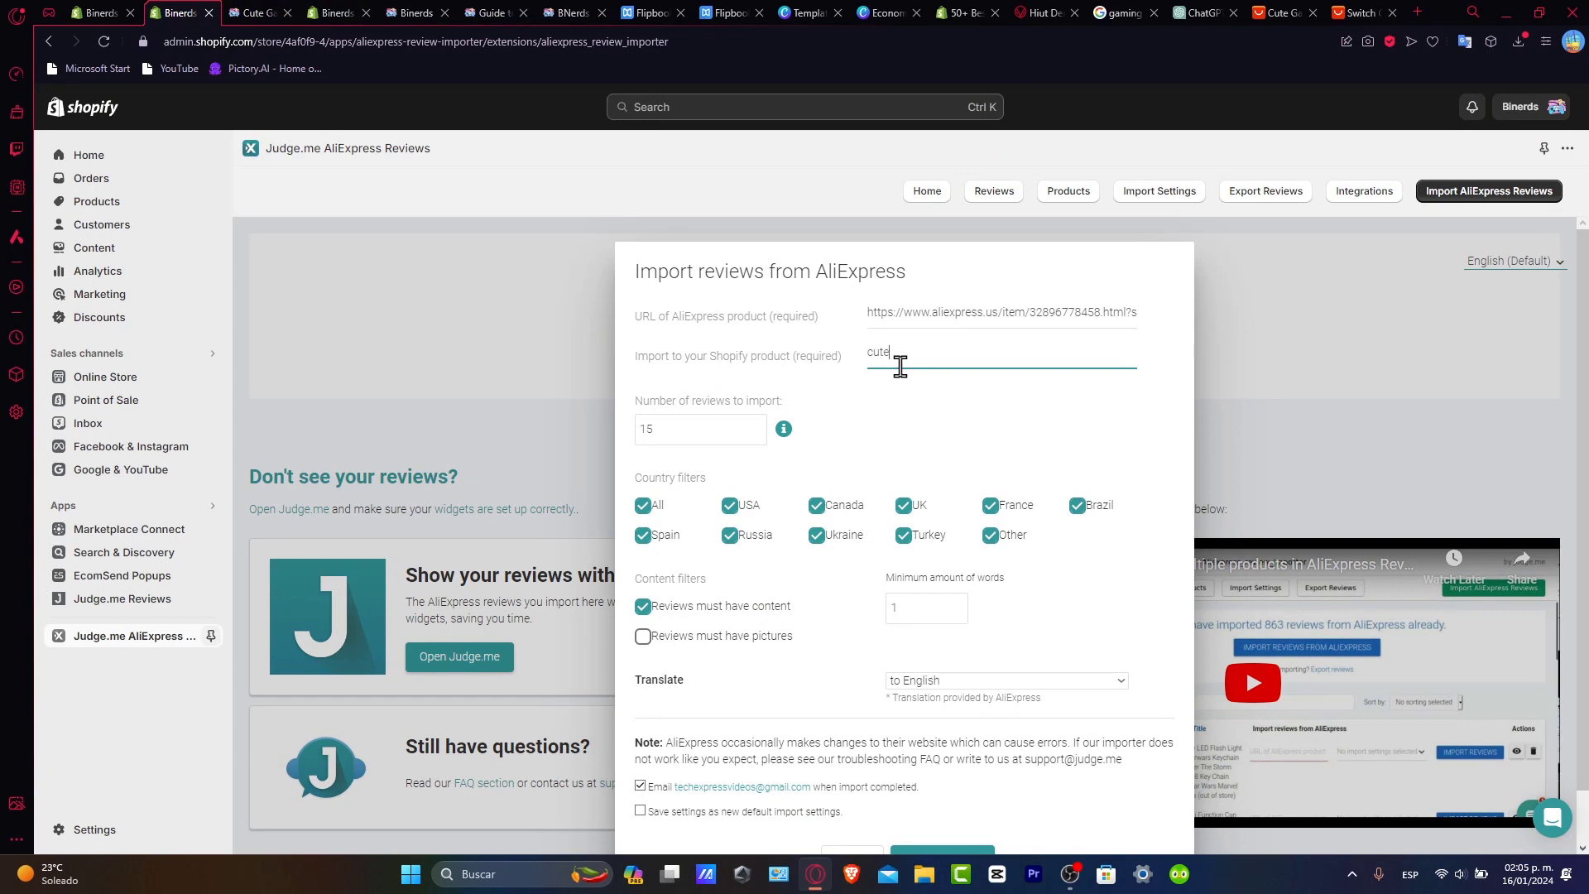
Step: Target the Cute Game Storage Case, set reviews to import to 10, and disable the completion email
{"action": "left_click", "coordinate": [900, 384]}
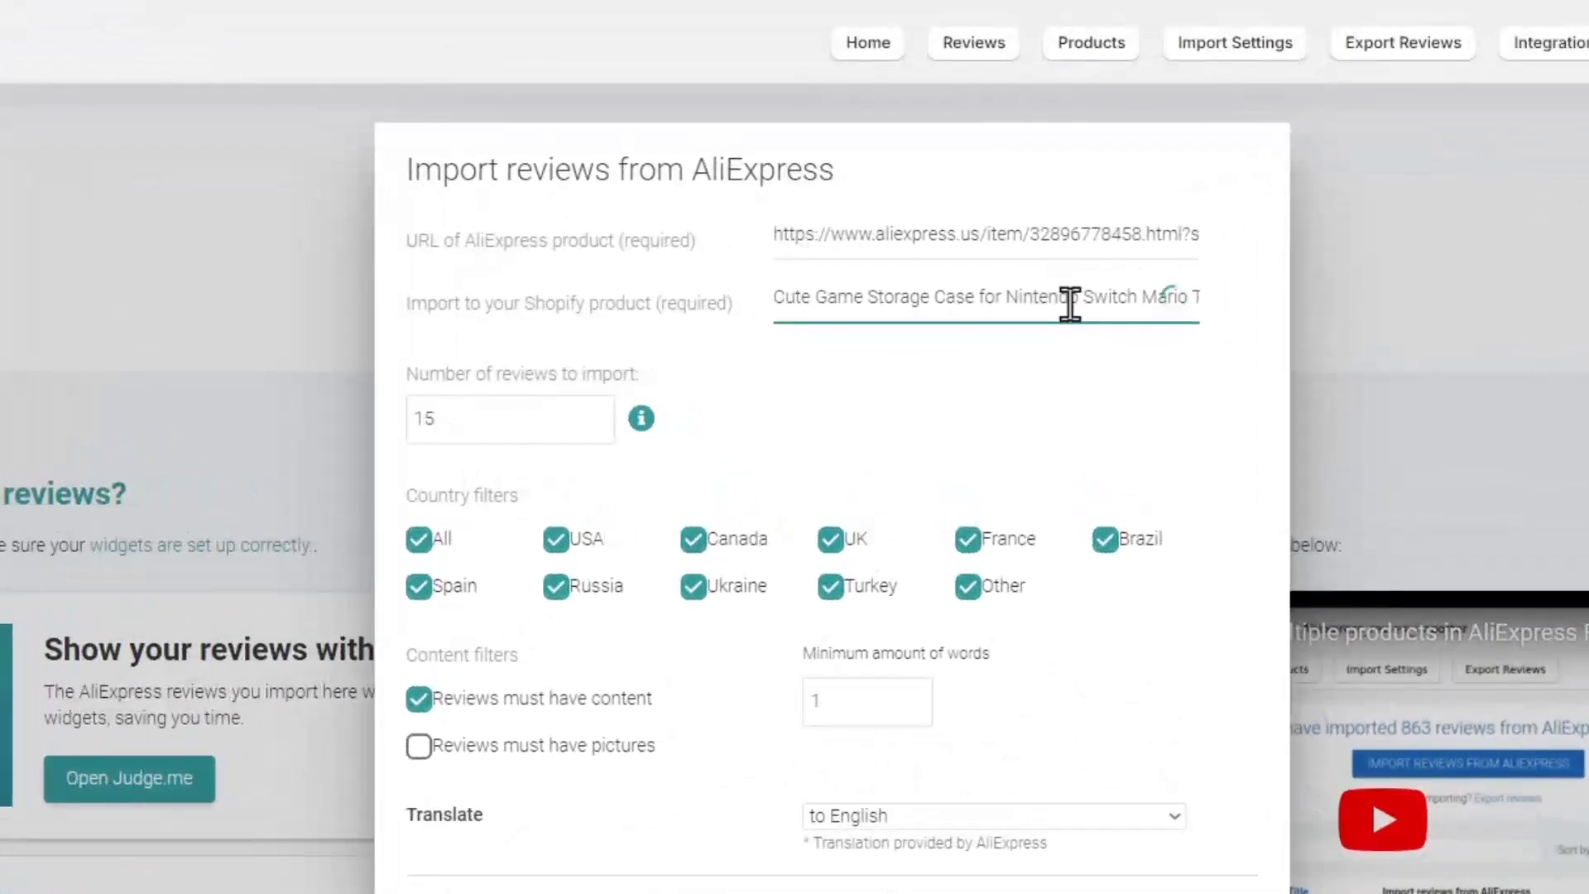
{"action": "left_click", "coordinate": [879, 378]}
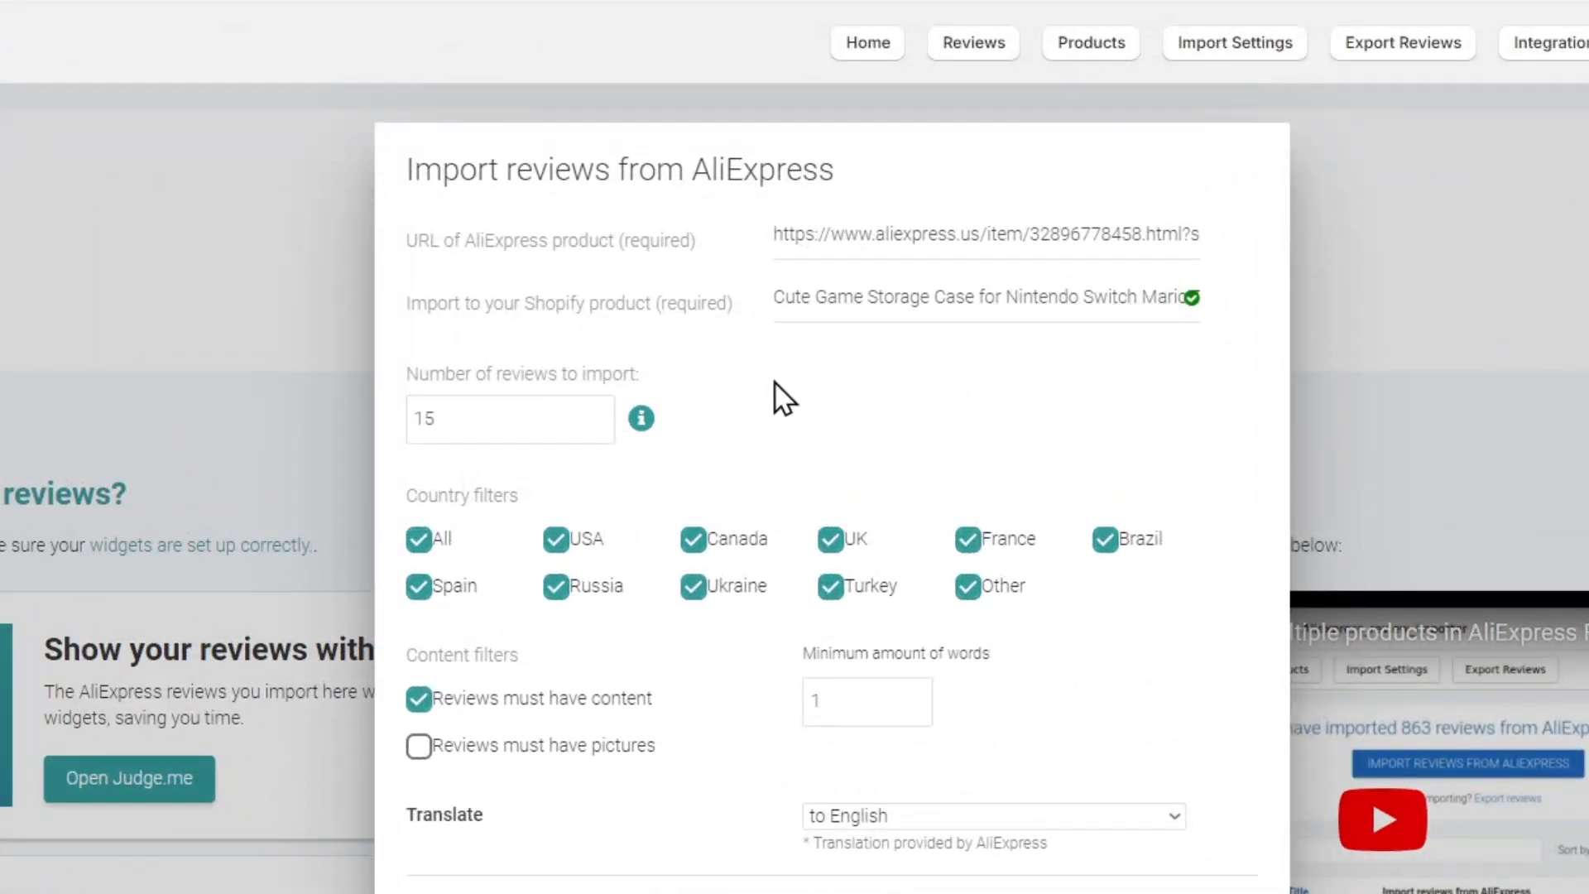
{"action": "left_click", "coordinate": [486, 412]}
{"action": "left_click", "coordinate": [598, 427]}
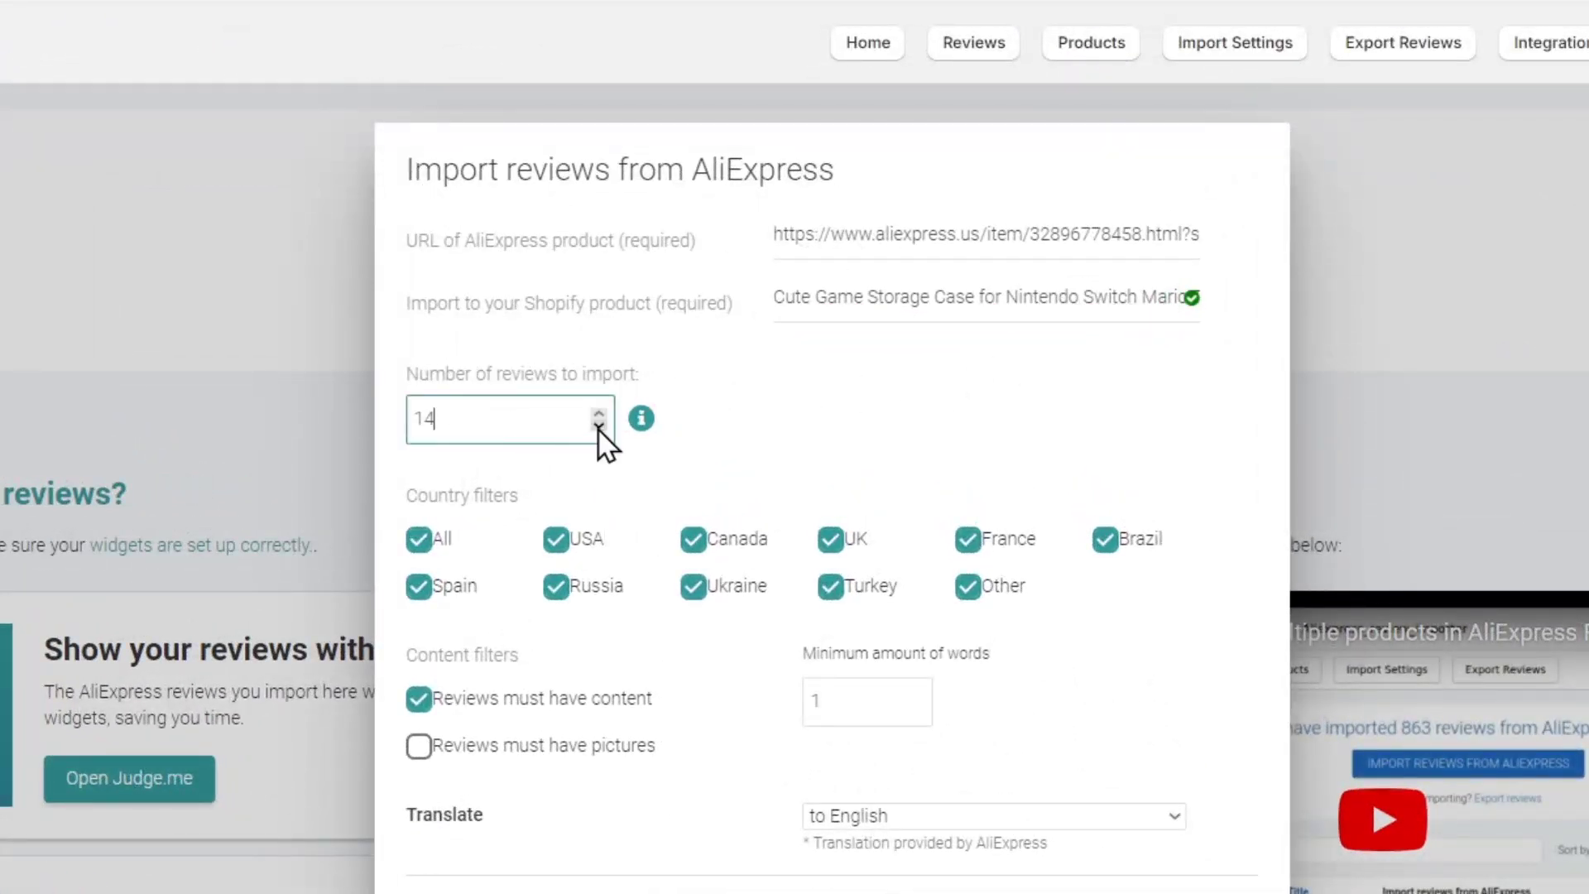
{"action": "key", "text": "BackSpace"}
{"action": "type", "text": "0"}
{"action": "scroll", "coordinate": [799, 416], "scroll_direction": "down", "scroll_amount": 1}
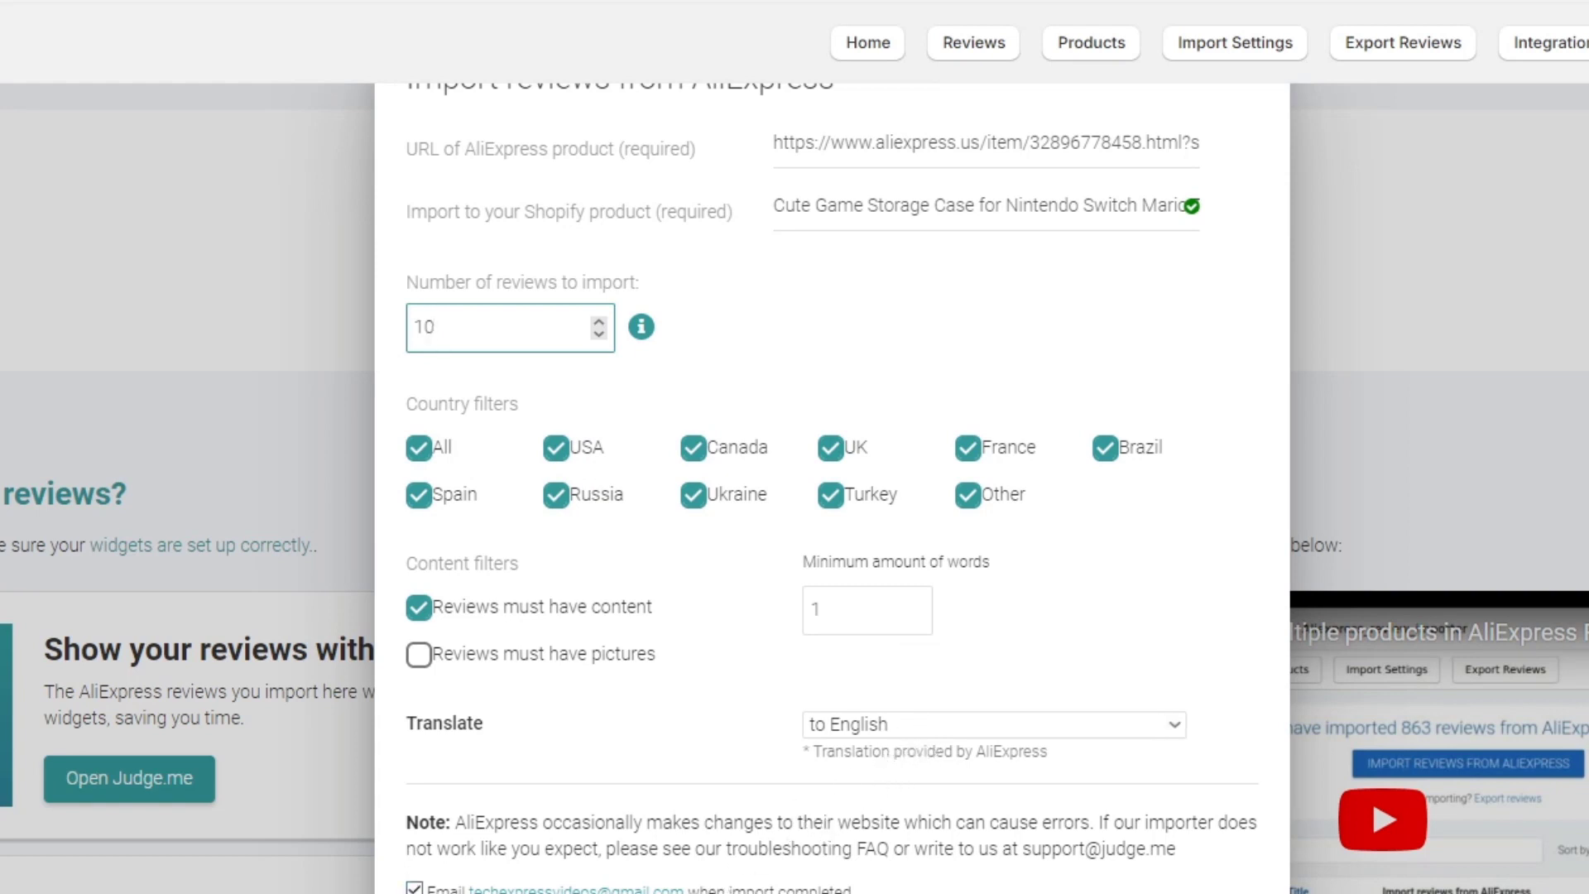
{"action": "left_click", "coordinate": [414, 889]}
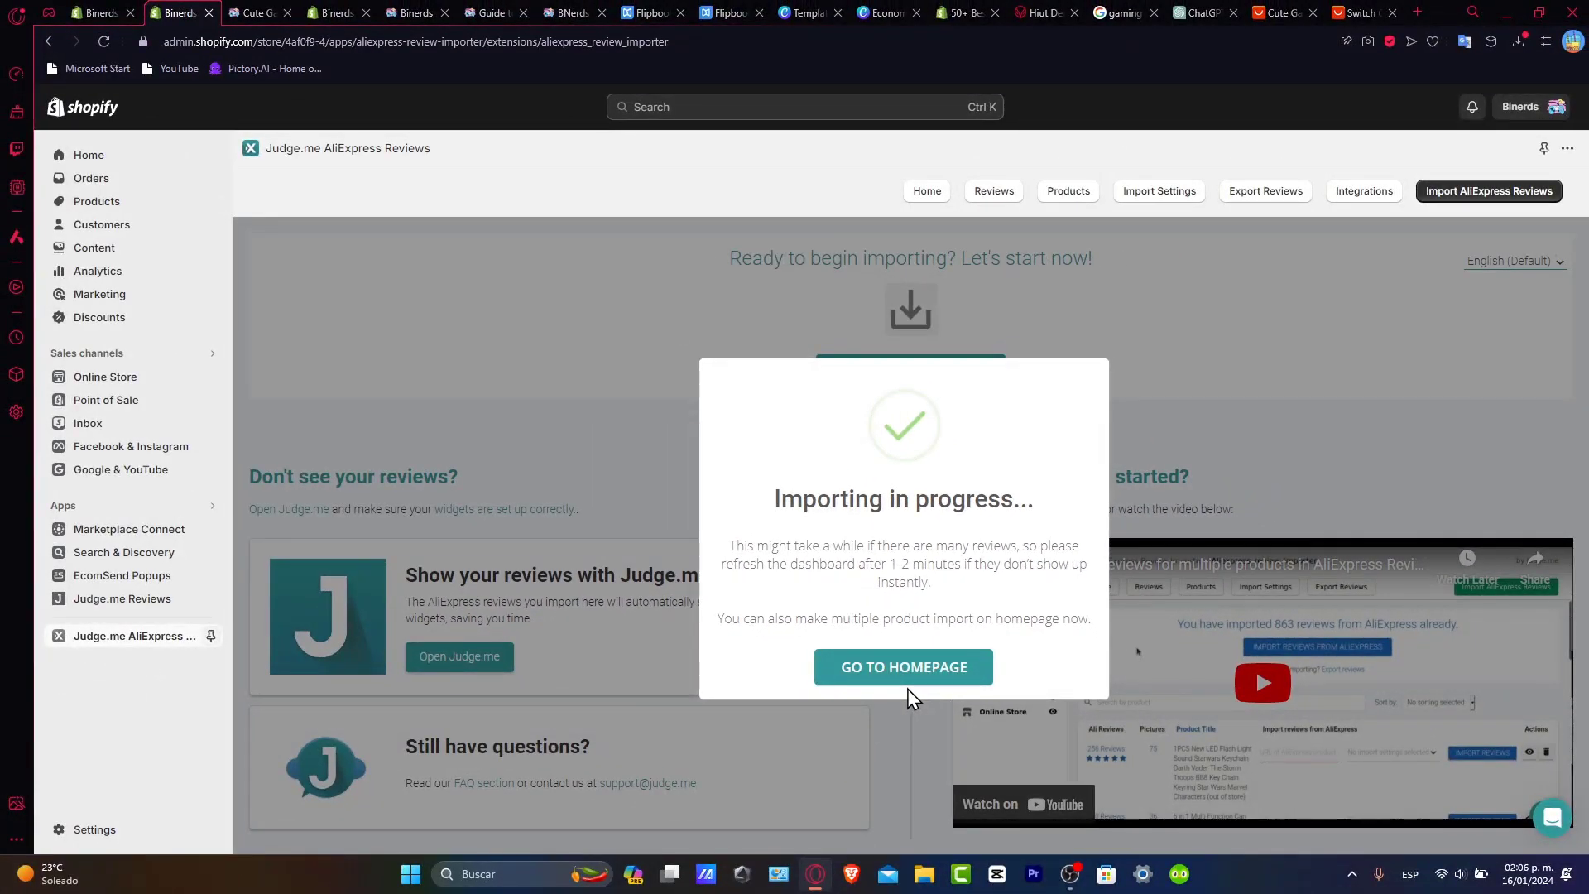
Step: Close the 'Importing in progress' notice using Go to Homepage
{"action": "left_click", "coordinate": [934, 682]}
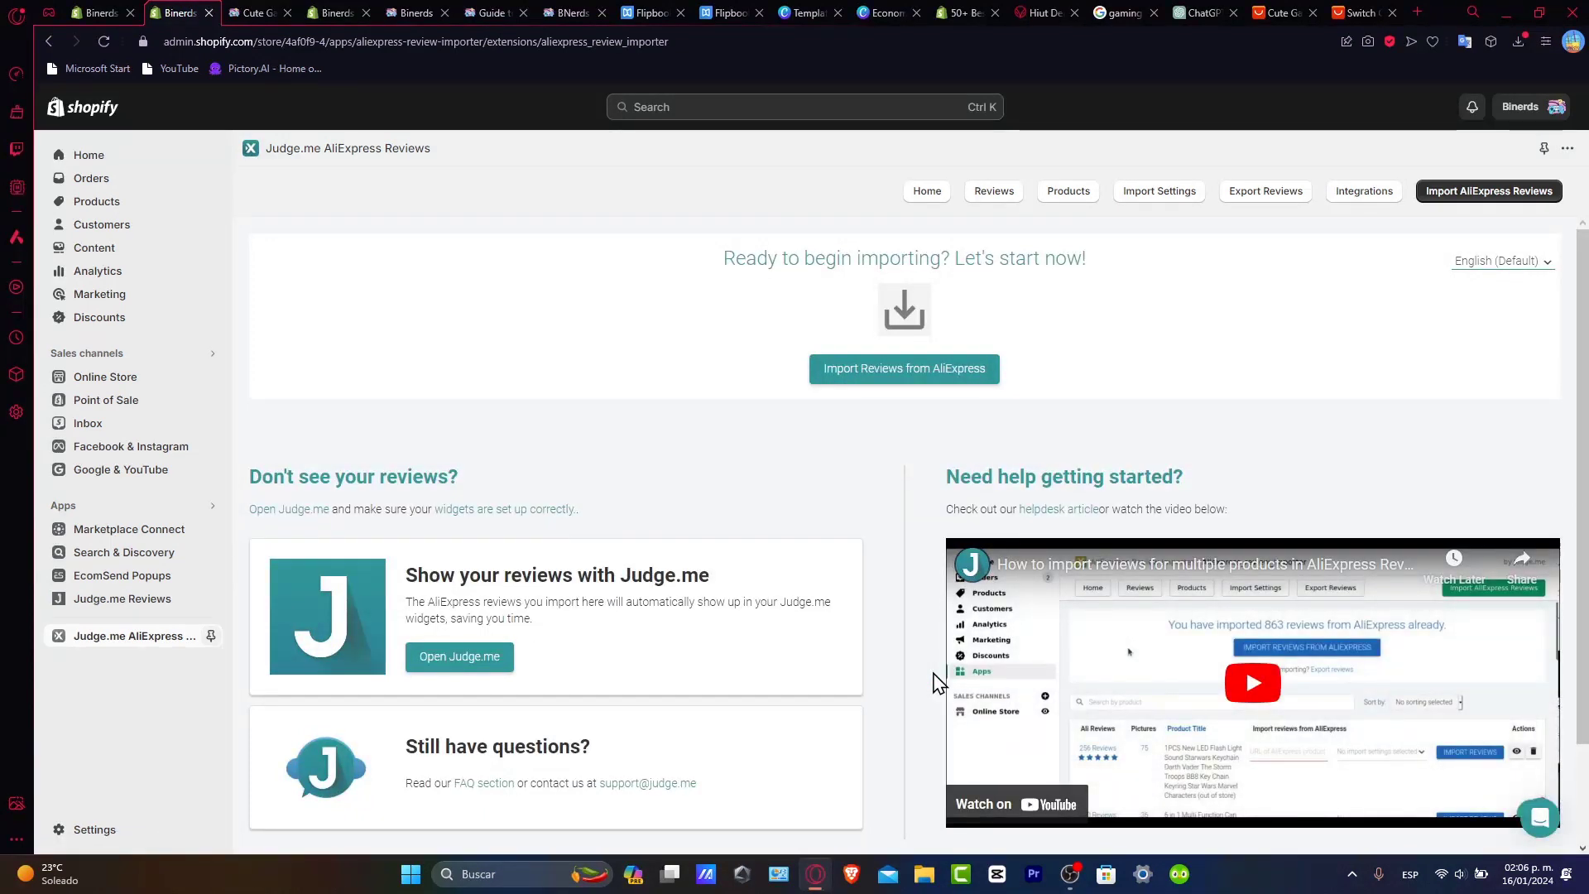
Step: Look over the imported reviews list, then go to the Integrations page
{"action": "left_click", "coordinate": [991, 196]}
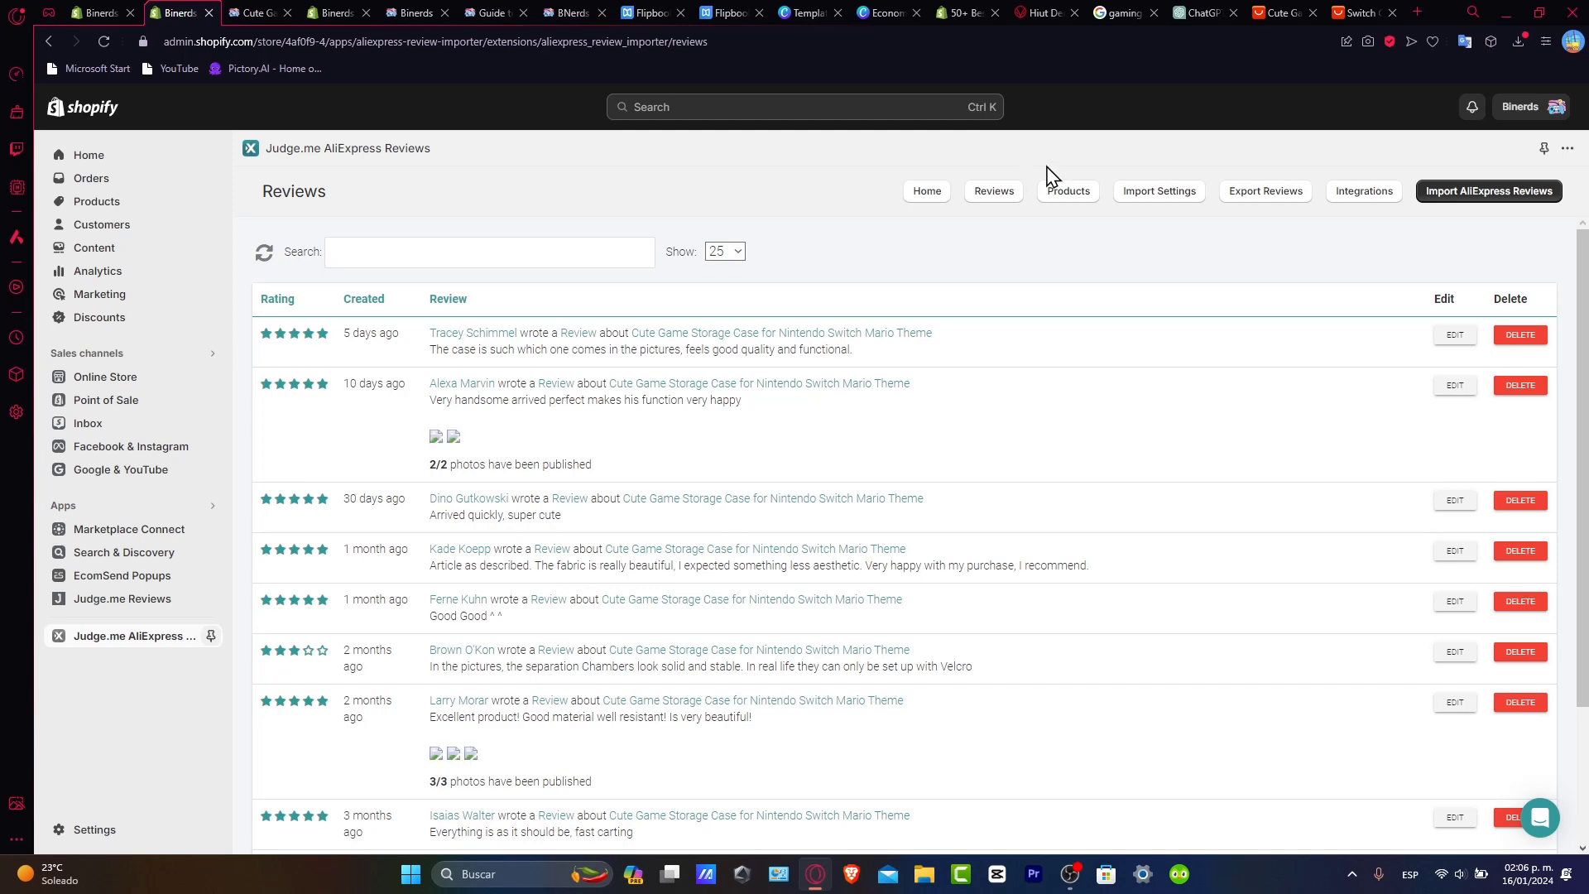
{"action": "scroll", "coordinate": [1050, 359], "scroll_direction": "down", "scroll_amount": 2}
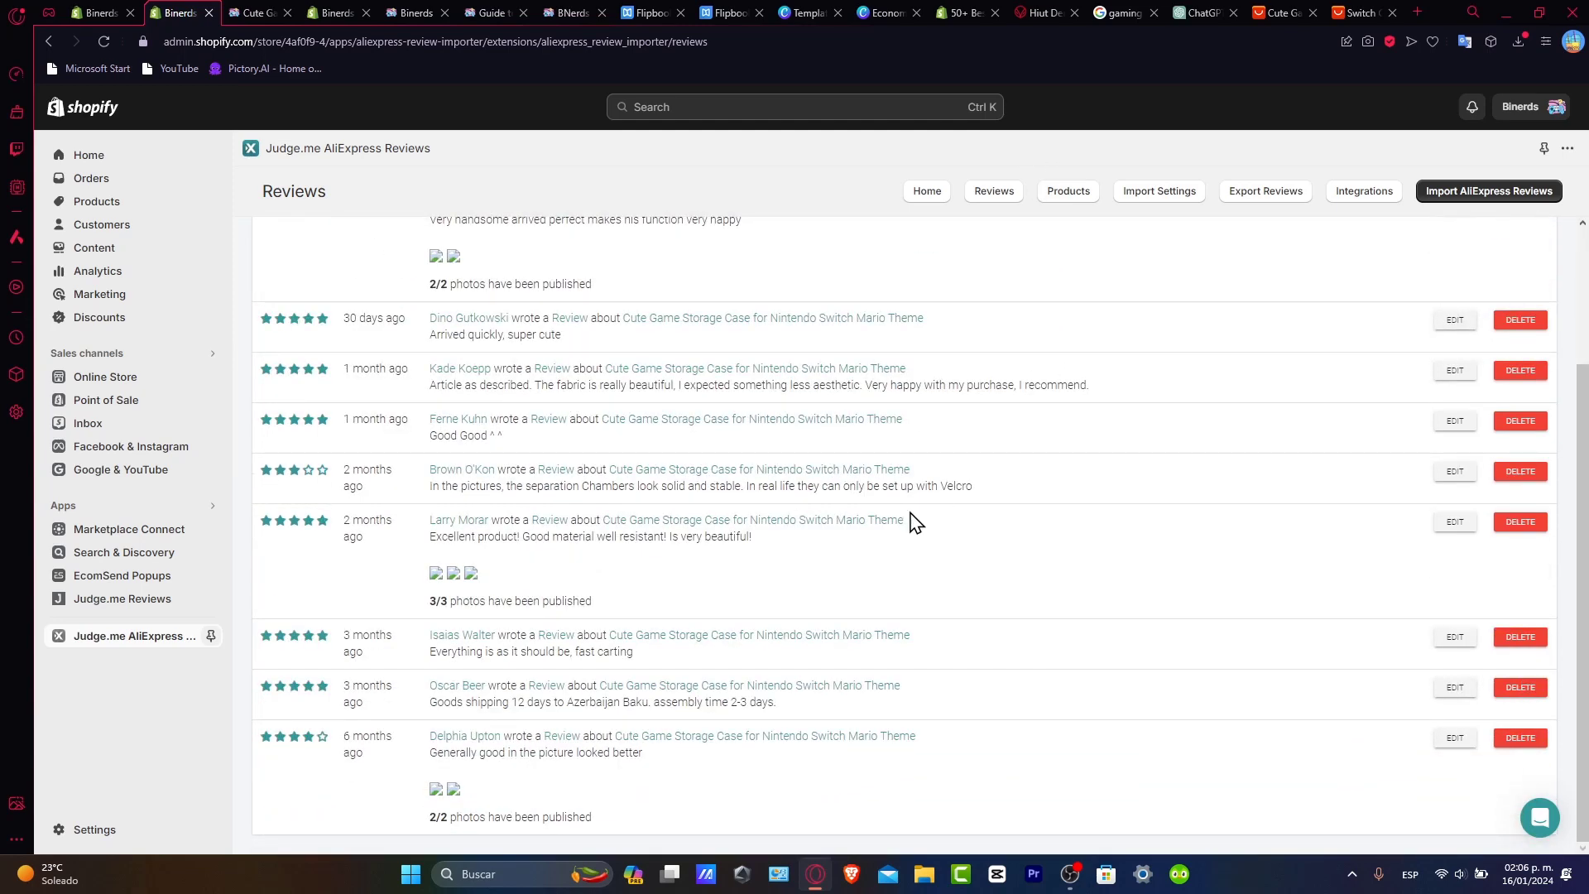
{"action": "scroll", "coordinate": [718, 519], "scroll_direction": "up", "scroll_amount": 2}
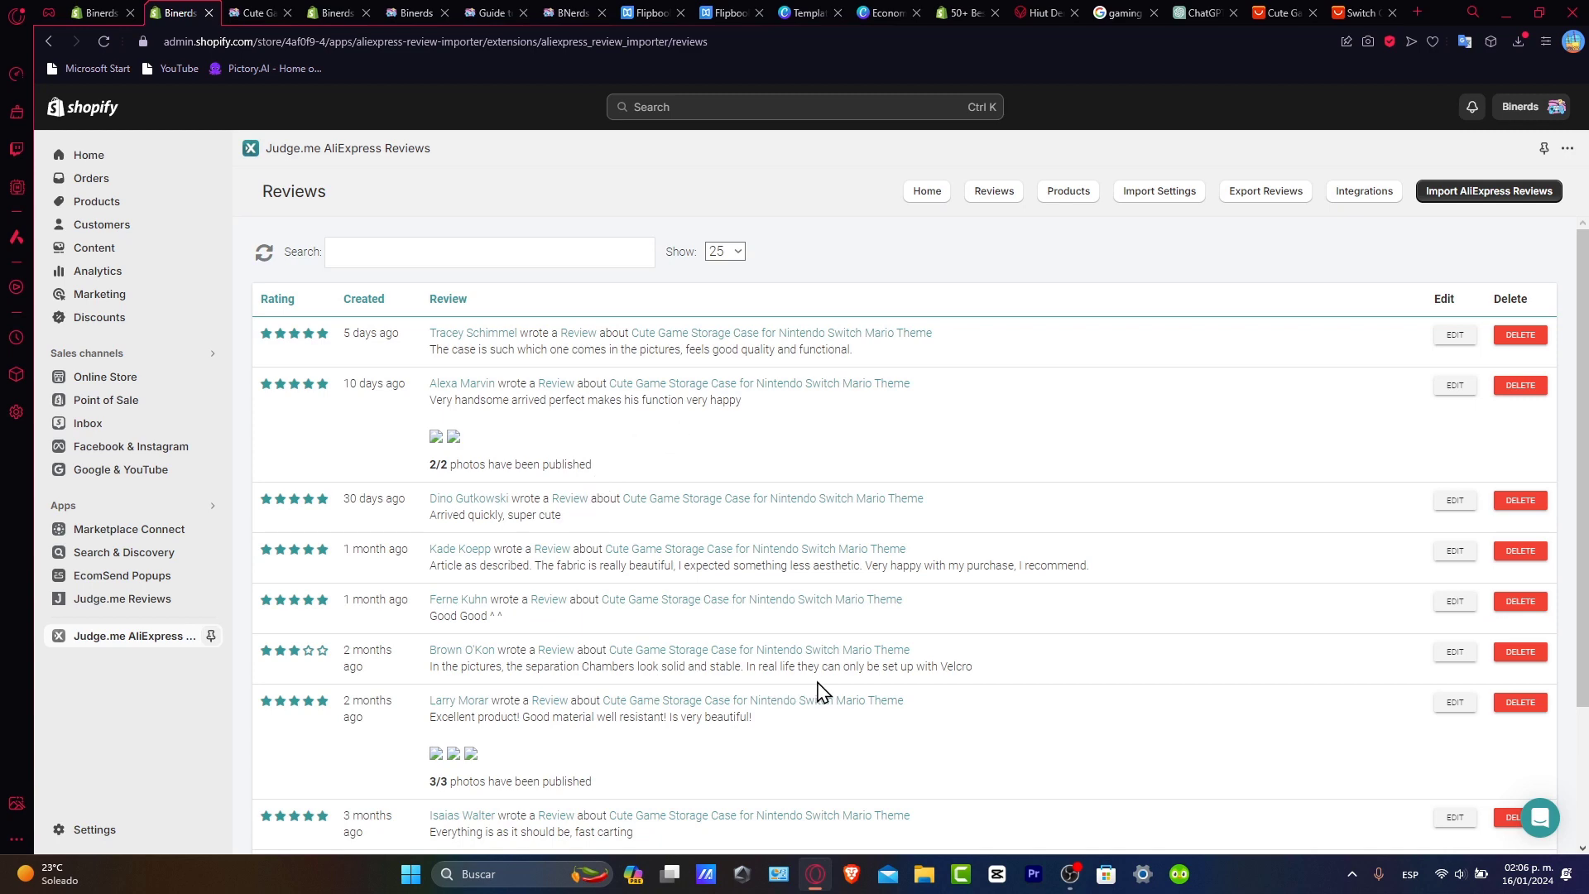
{"action": "scroll", "coordinate": [817, 691], "scroll_direction": "down", "scroll_amount": 2}
{"action": "scroll", "coordinate": [818, 692], "scroll_direction": "up", "scroll_amount": 2}
{"action": "left_click", "coordinate": [1378, 196]}
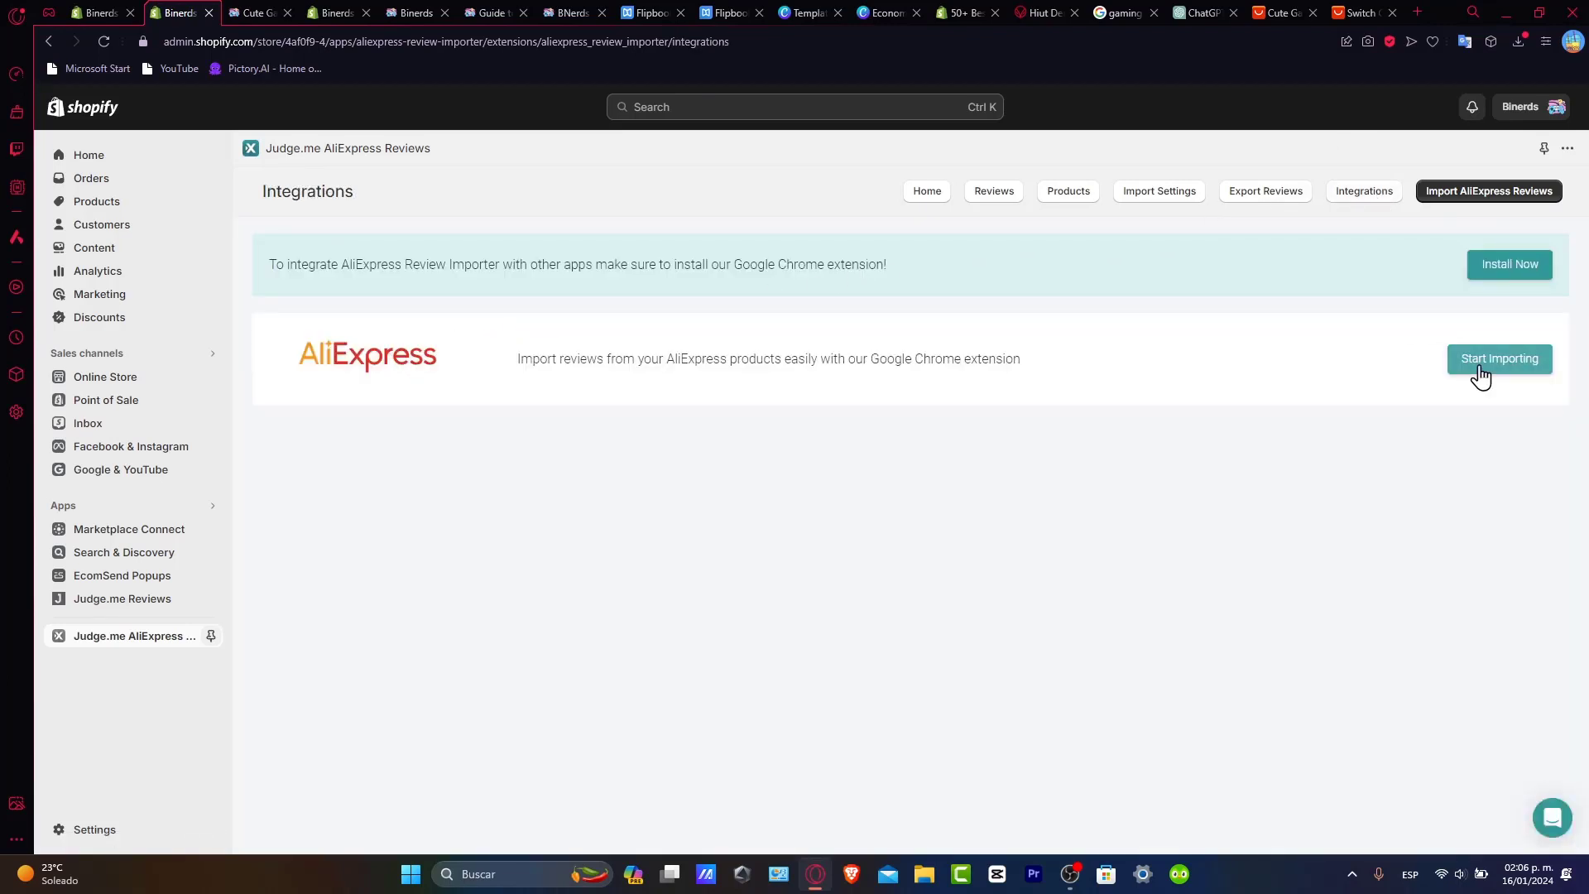
Step: In the Crave theme editor, confirm the Judge.me Reviews app embed is switched on
{"action": "left_click", "coordinate": [118, 378]}
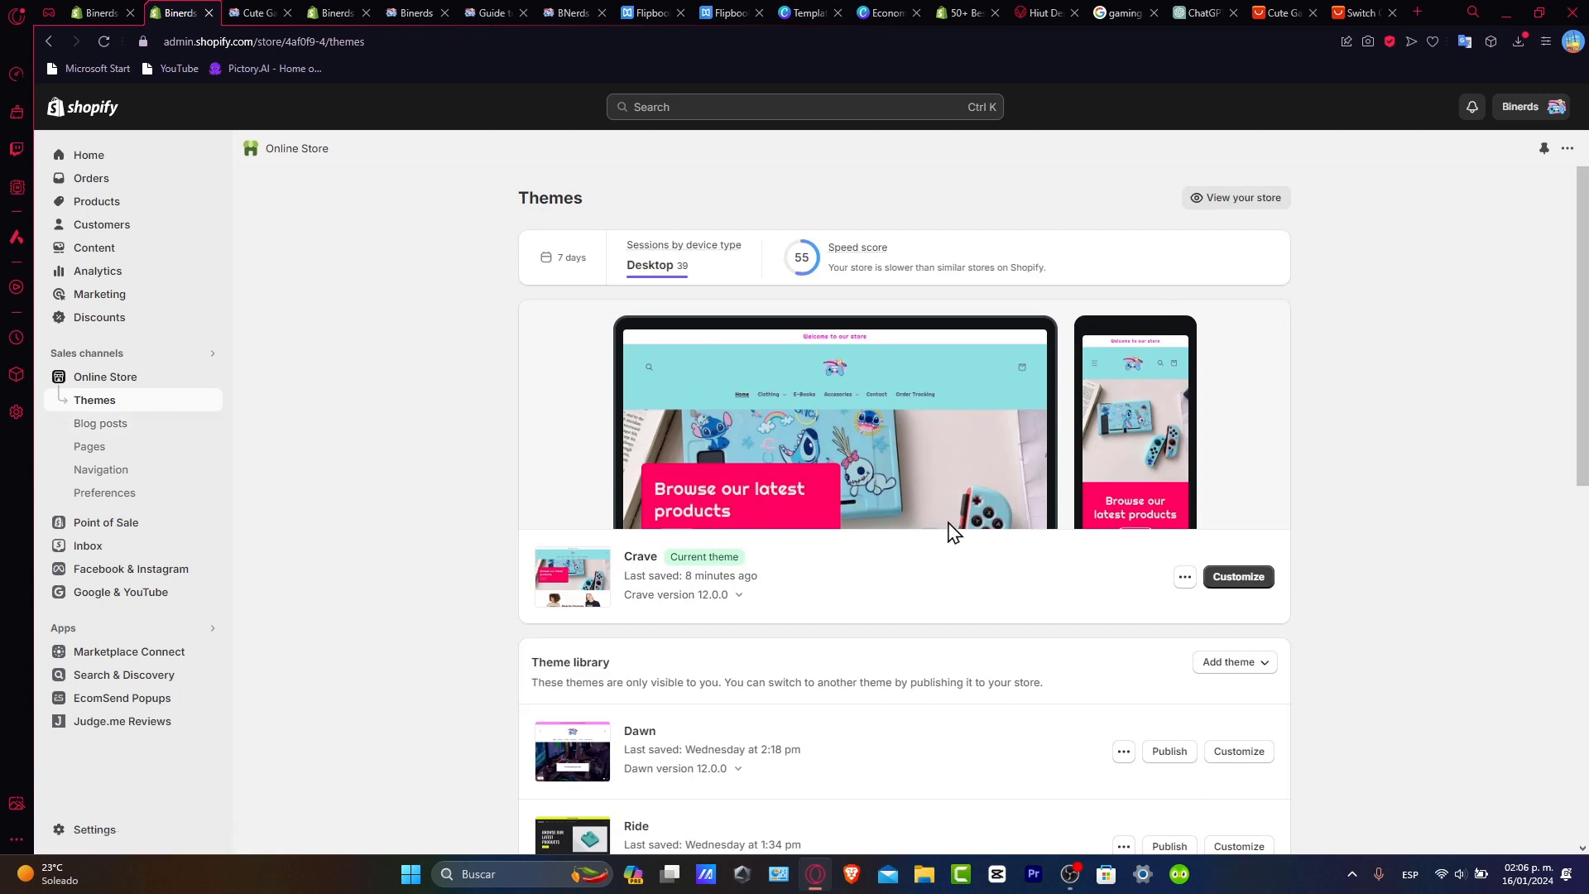
{"action": "left_click", "coordinate": [1229, 578]}
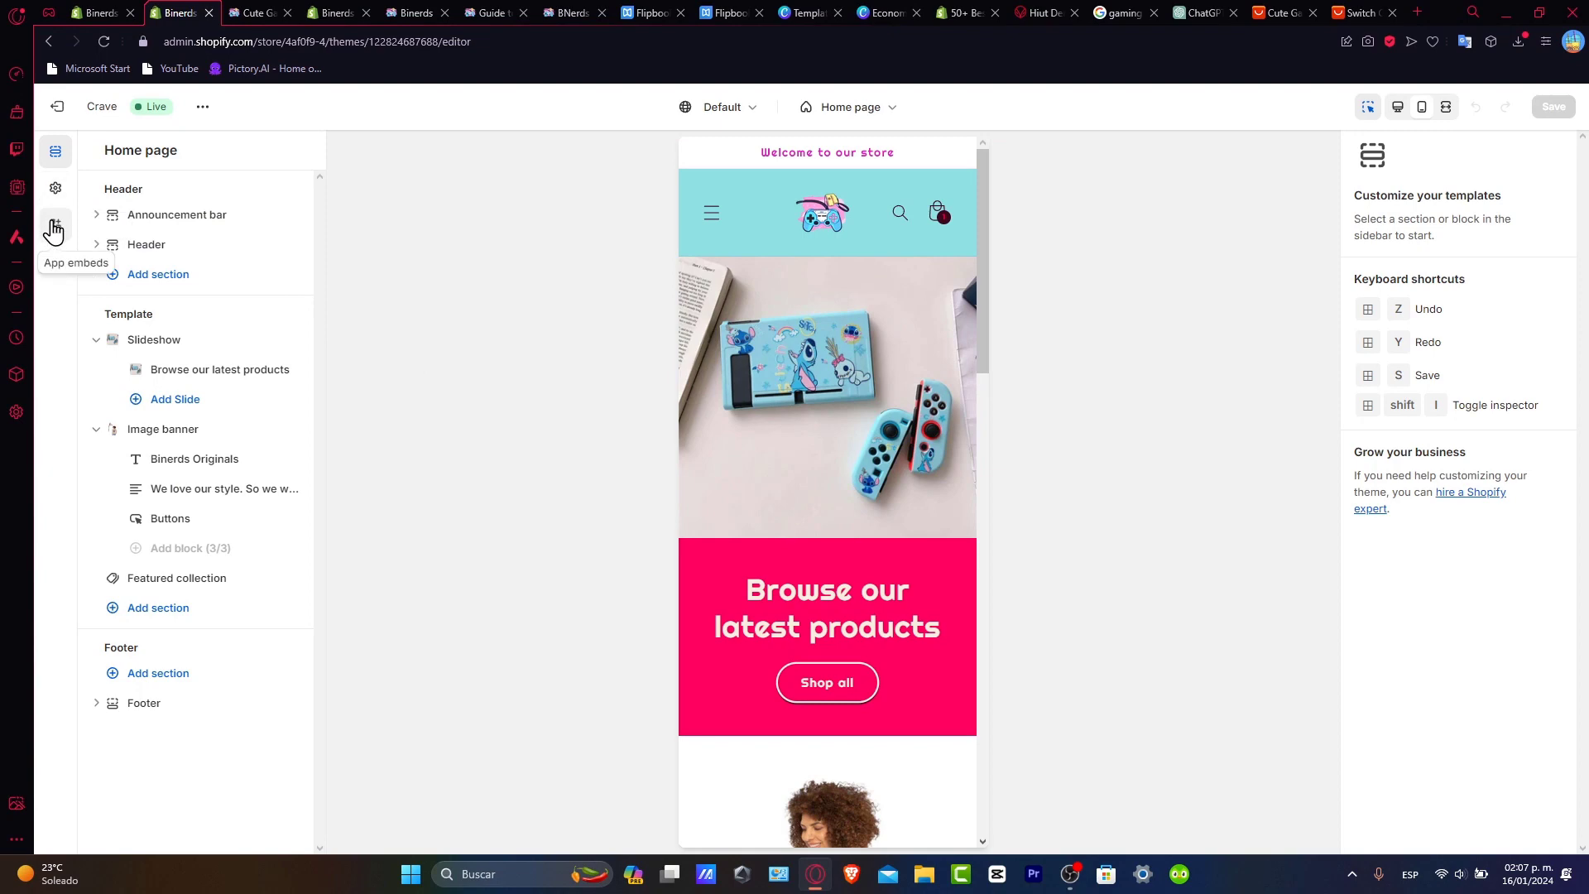
{"action": "left_click", "coordinate": [54, 226]}
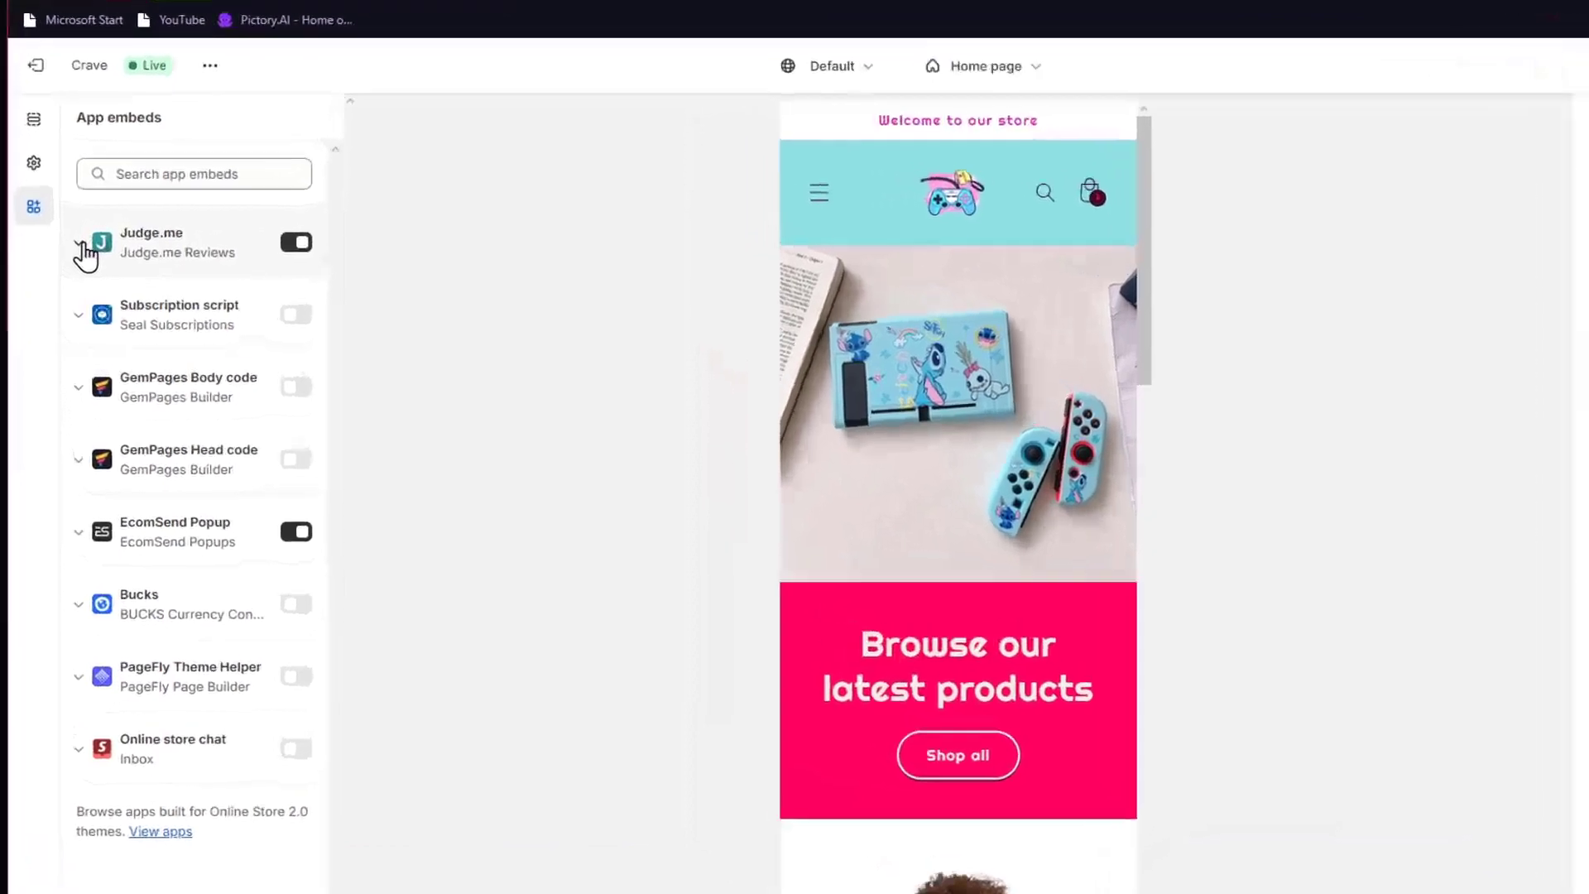
{"action": "left_click", "coordinate": [94, 258]}
{"action": "left_click", "coordinate": [71, 234]}
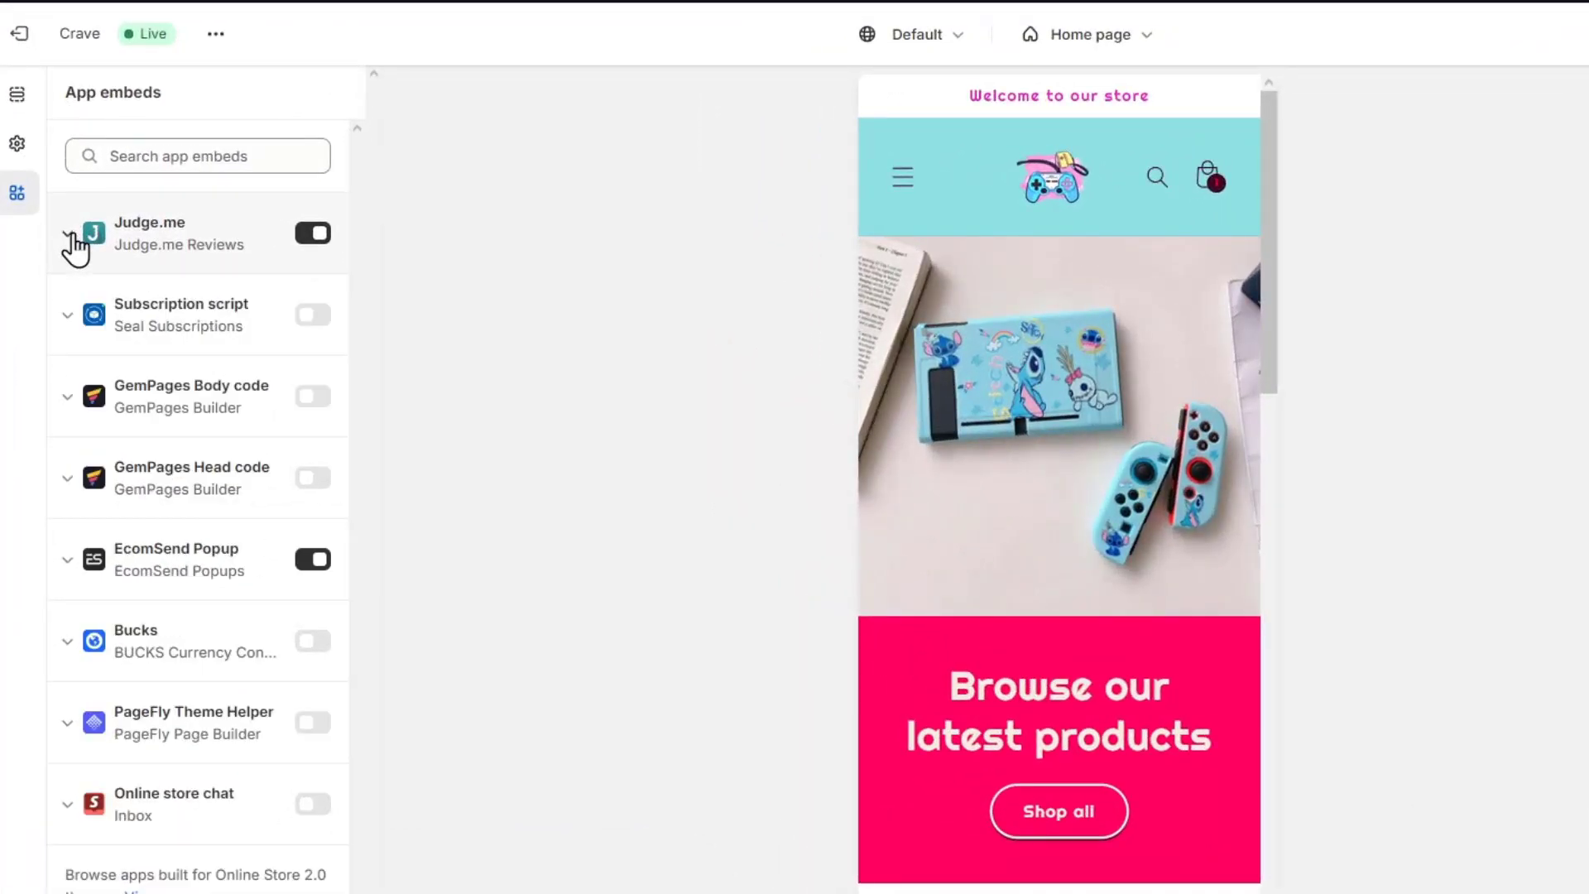
{"action": "left_click", "coordinate": [71, 245]}
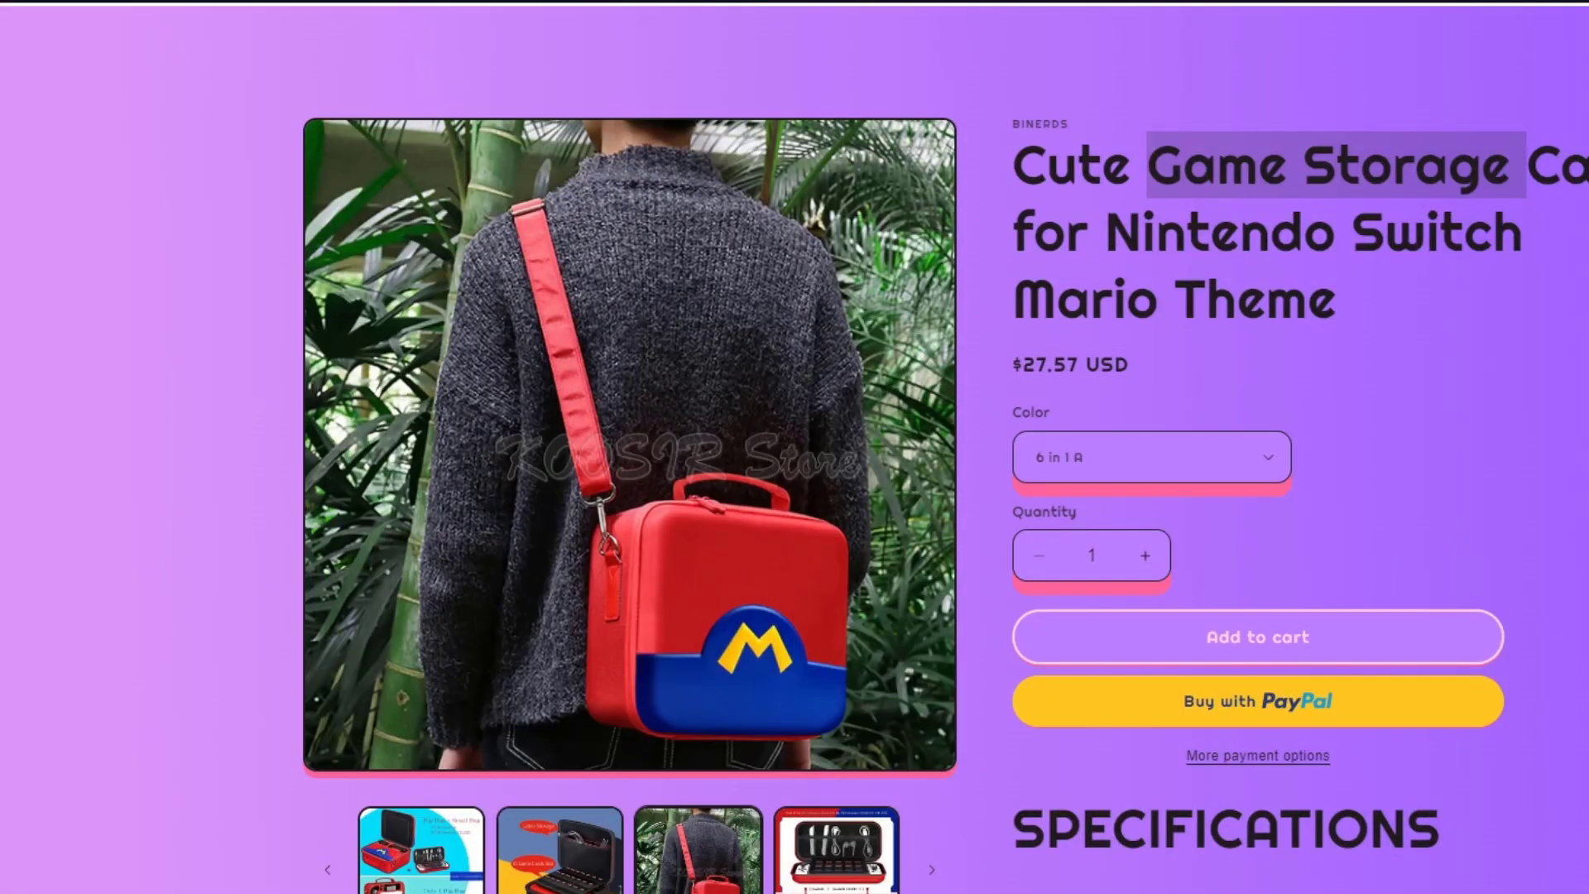
{"action": "scroll", "coordinate": [1257, 514], "scroll_direction": "down", "scroll_amount": 5}
{"action": "scroll", "coordinate": [1266, 528], "scroll_direction": "up", "scroll_amount": 5}
{"action": "scroll", "coordinate": [1279, 543], "scroll_direction": "up", "scroll_amount": 10}
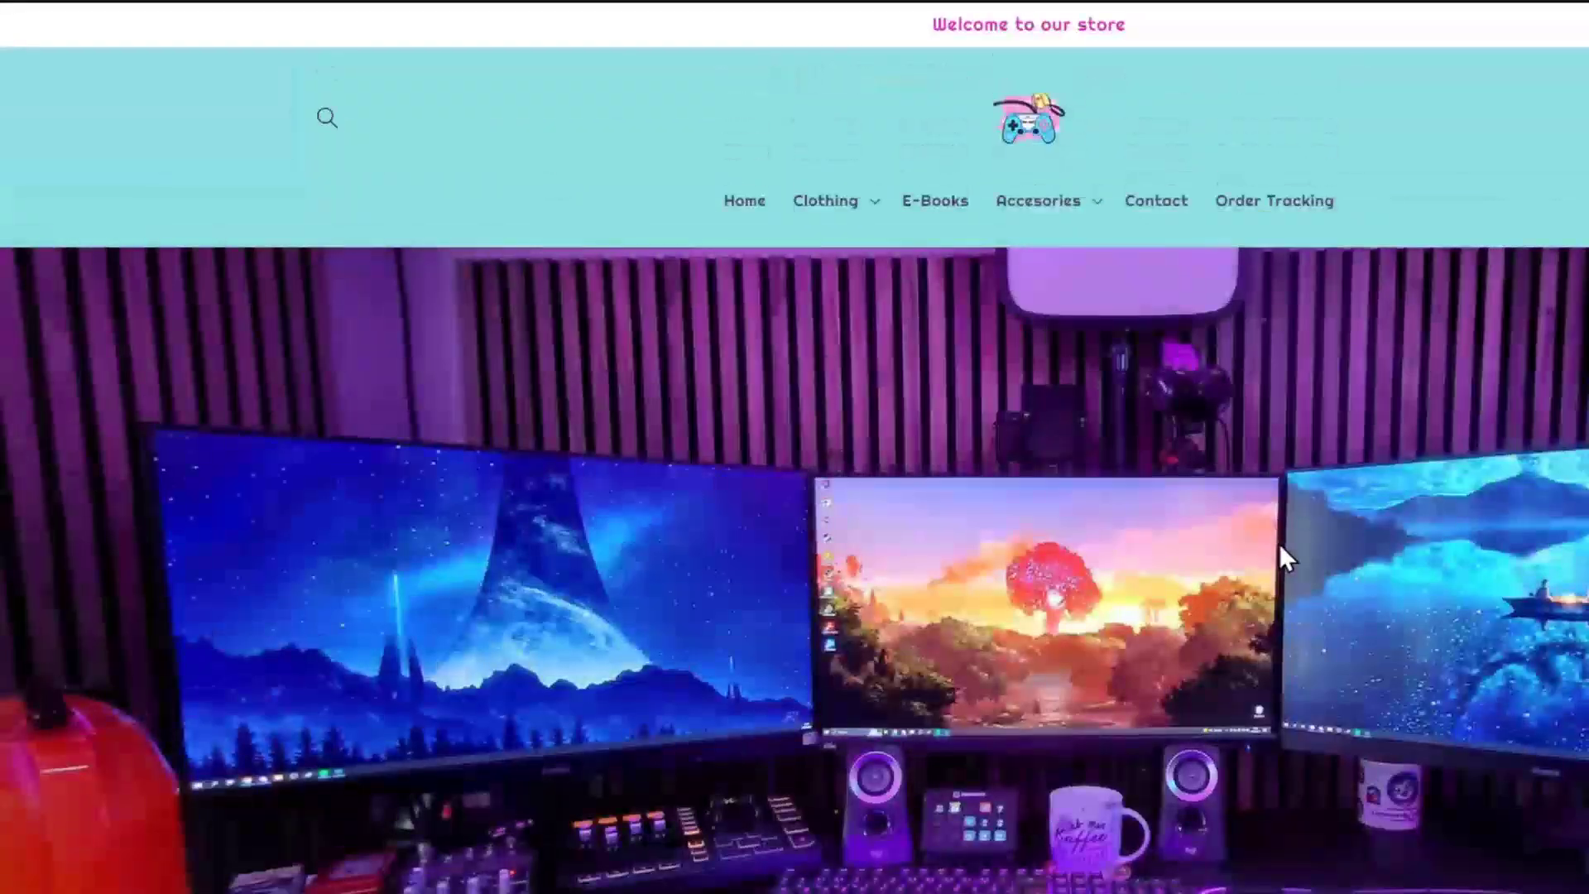
{"action": "scroll", "coordinate": [1275, 553], "scroll_direction": "down", "scroll_amount": 2}
{"action": "scroll", "coordinate": [1276, 553], "scroll_direction": "down", "scroll_amount": 5}
{"action": "scroll", "coordinate": [1275, 552], "scroll_direction": "down", "scroll_amount": 5}
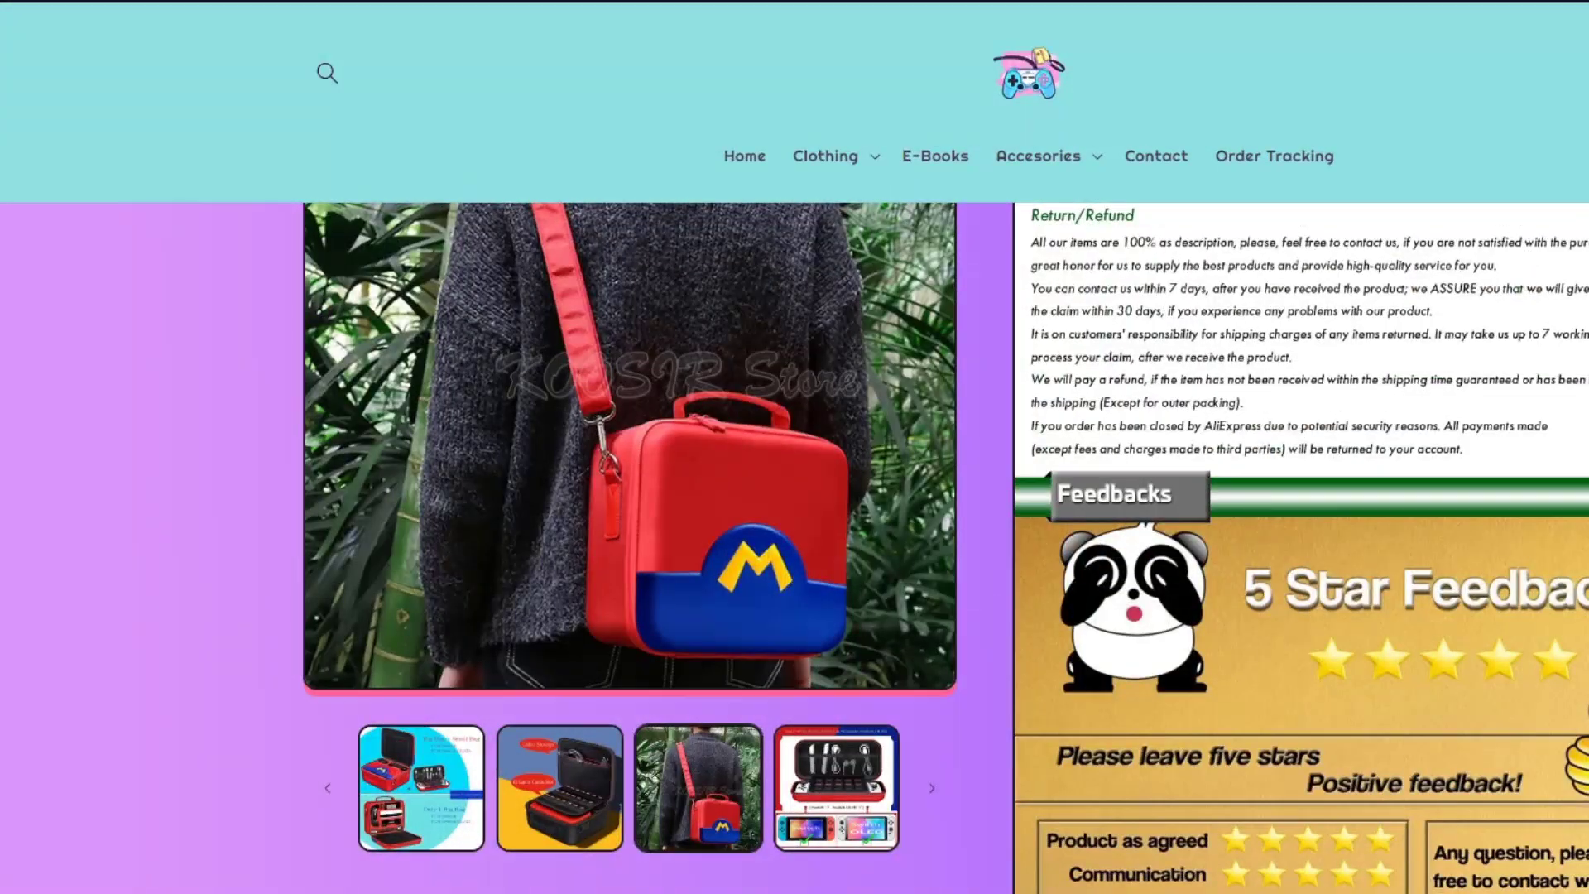
{"action": "scroll", "coordinate": [1142, 542], "scroll_direction": "up", "scroll_amount": 5}
{"action": "scroll", "coordinate": [1142, 542], "scroll_direction": "up", "scroll_amount": 10}
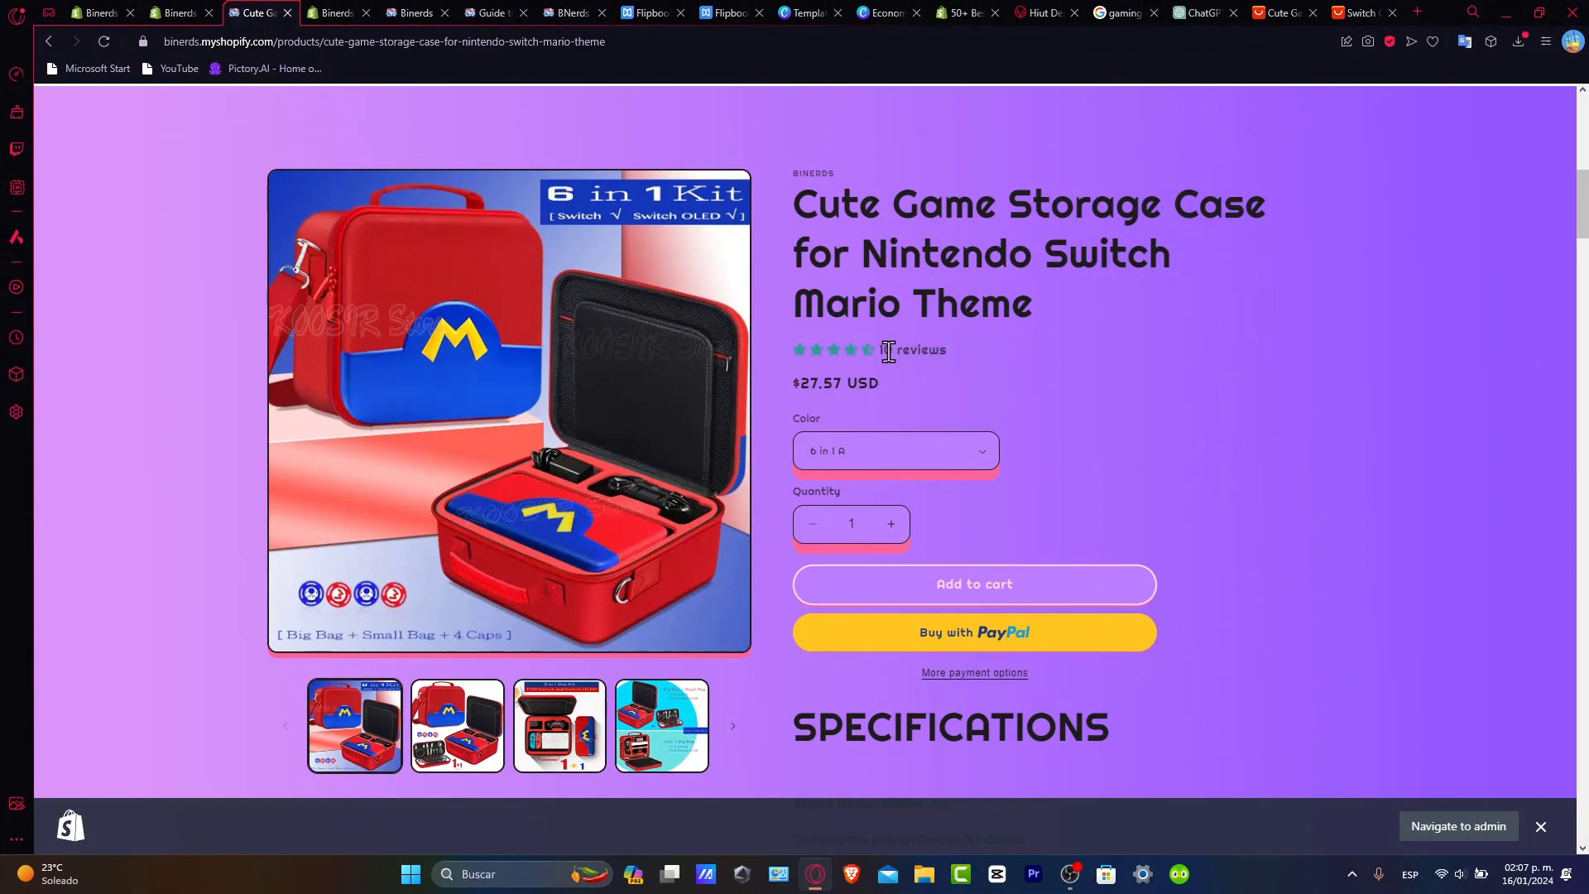
{"action": "scroll", "coordinate": [884, 351], "scroll_direction": "down", "scroll_amount": 3}
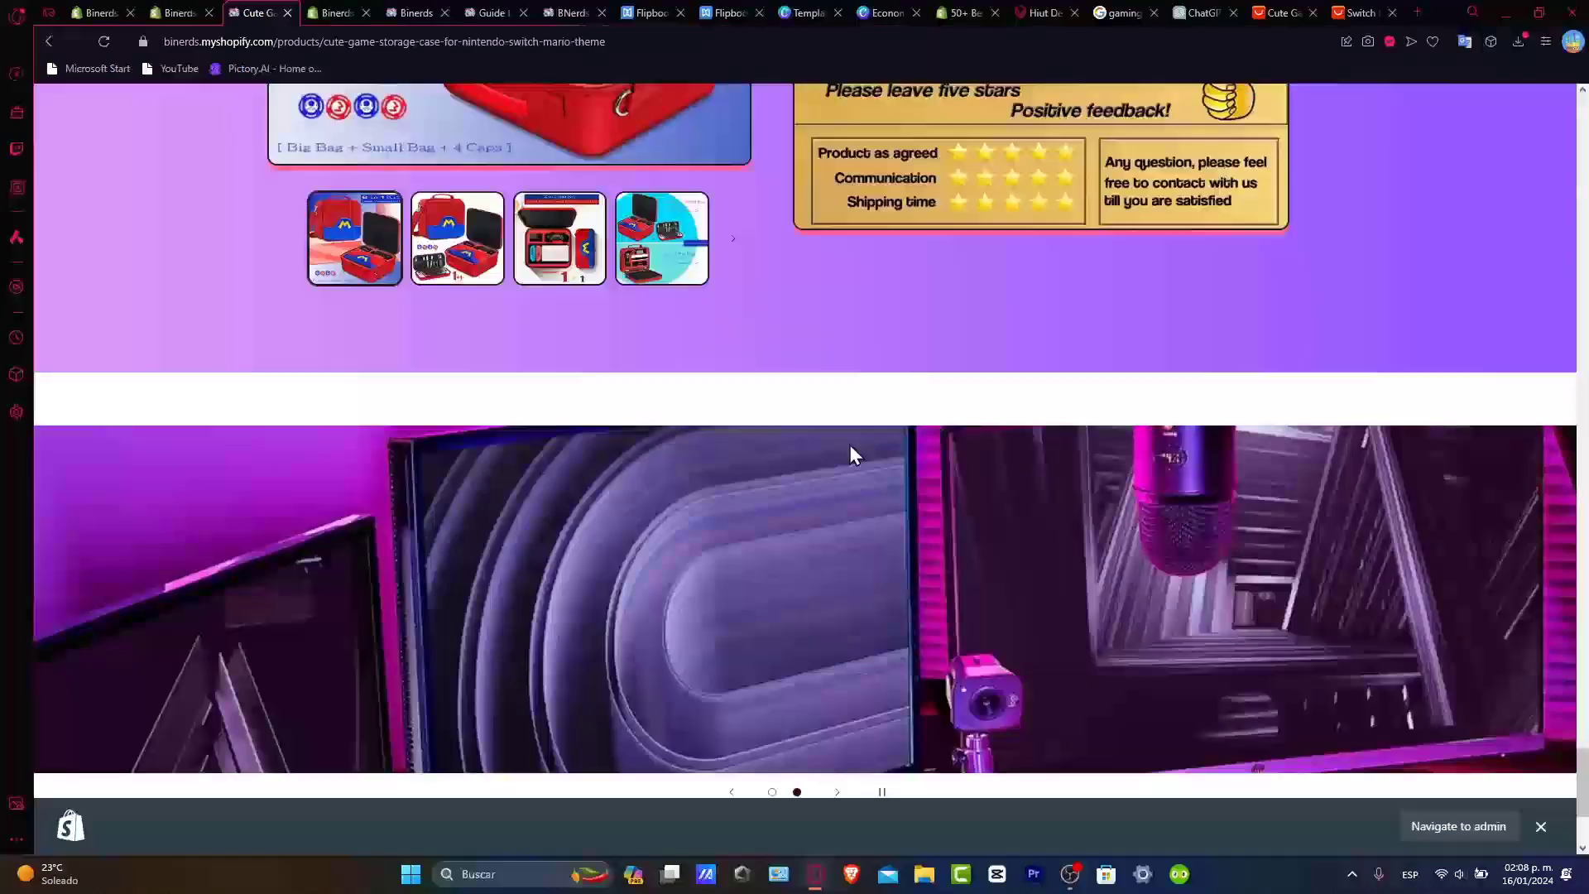
{"action": "scroll", "coordinate": [903, 542], "scroll_direction": "up", "scroll_amount": 2}
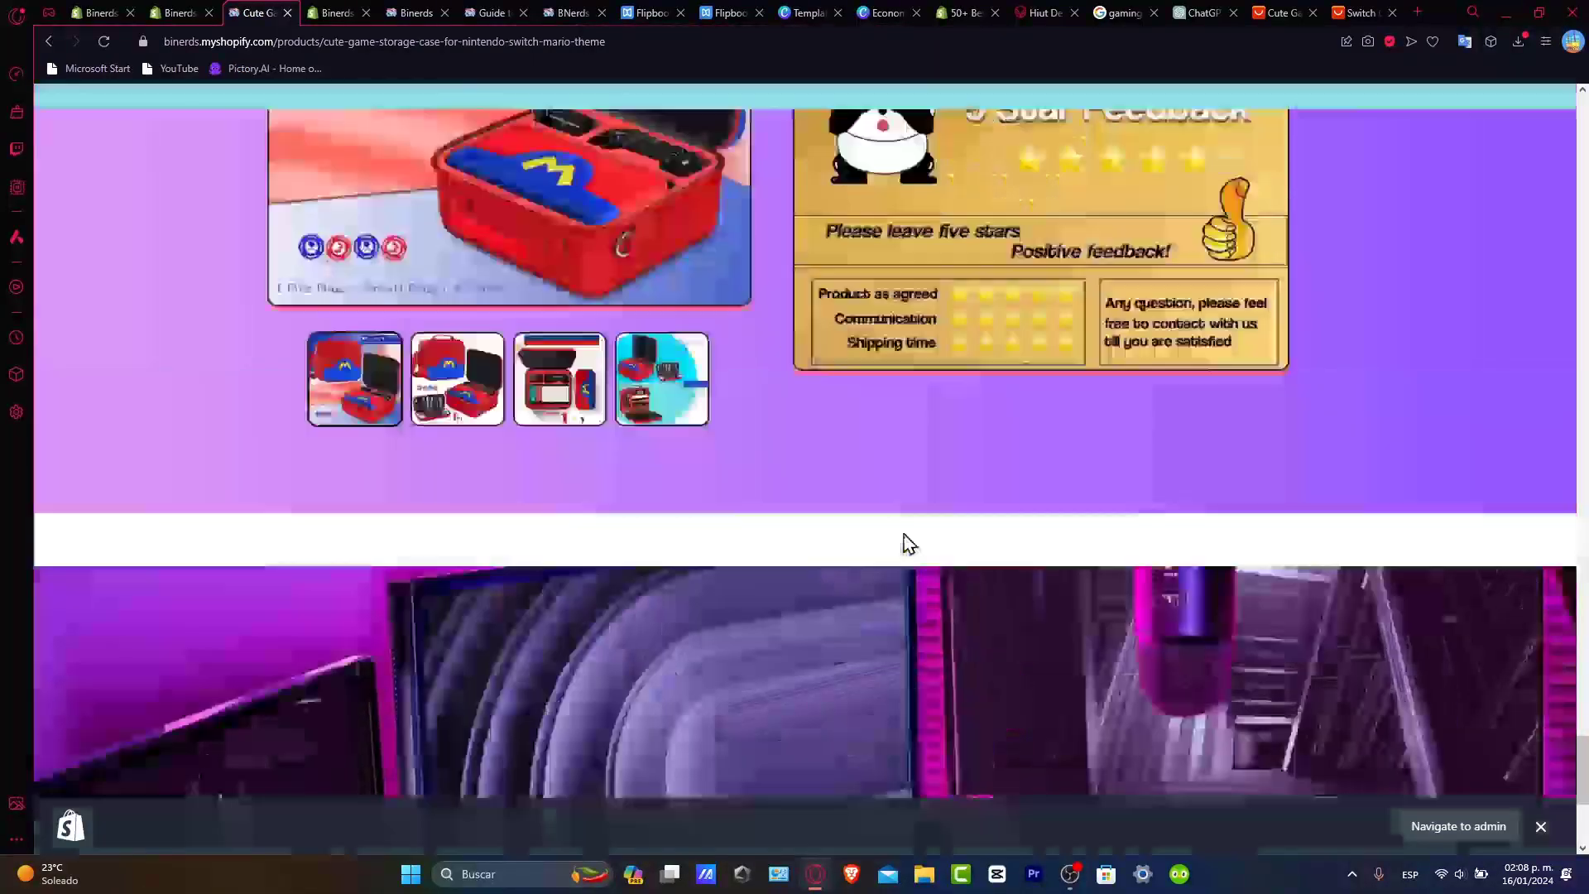
{"action": "scroll", "coordinate": [904, 543], "scroll_direction": "up", "scroll_amount": 3}
{"action": "scroll", "coordinate": [903, 542], "scroll_direction": "up", "scroll_amount": 3}
{"action": "scroll", "coordinate": [933, 440], "scroll_direction": "up", "scroll_amount": 3}
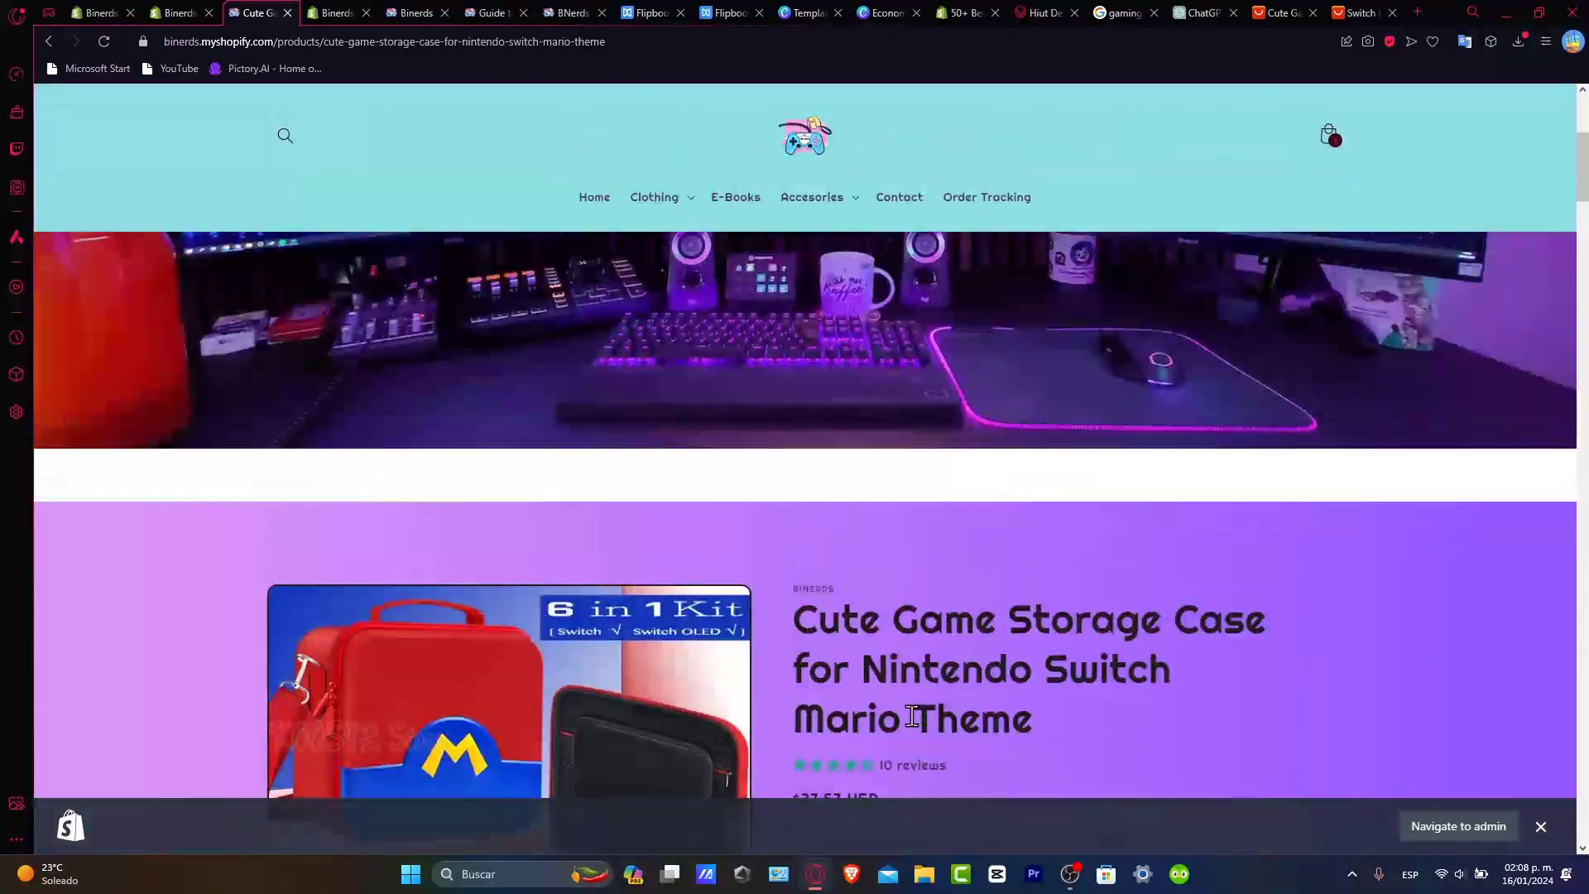
{"action": "scroll", "coordinate": [933, 497], "scroll_direction": "down", "scroll_amount": 2}
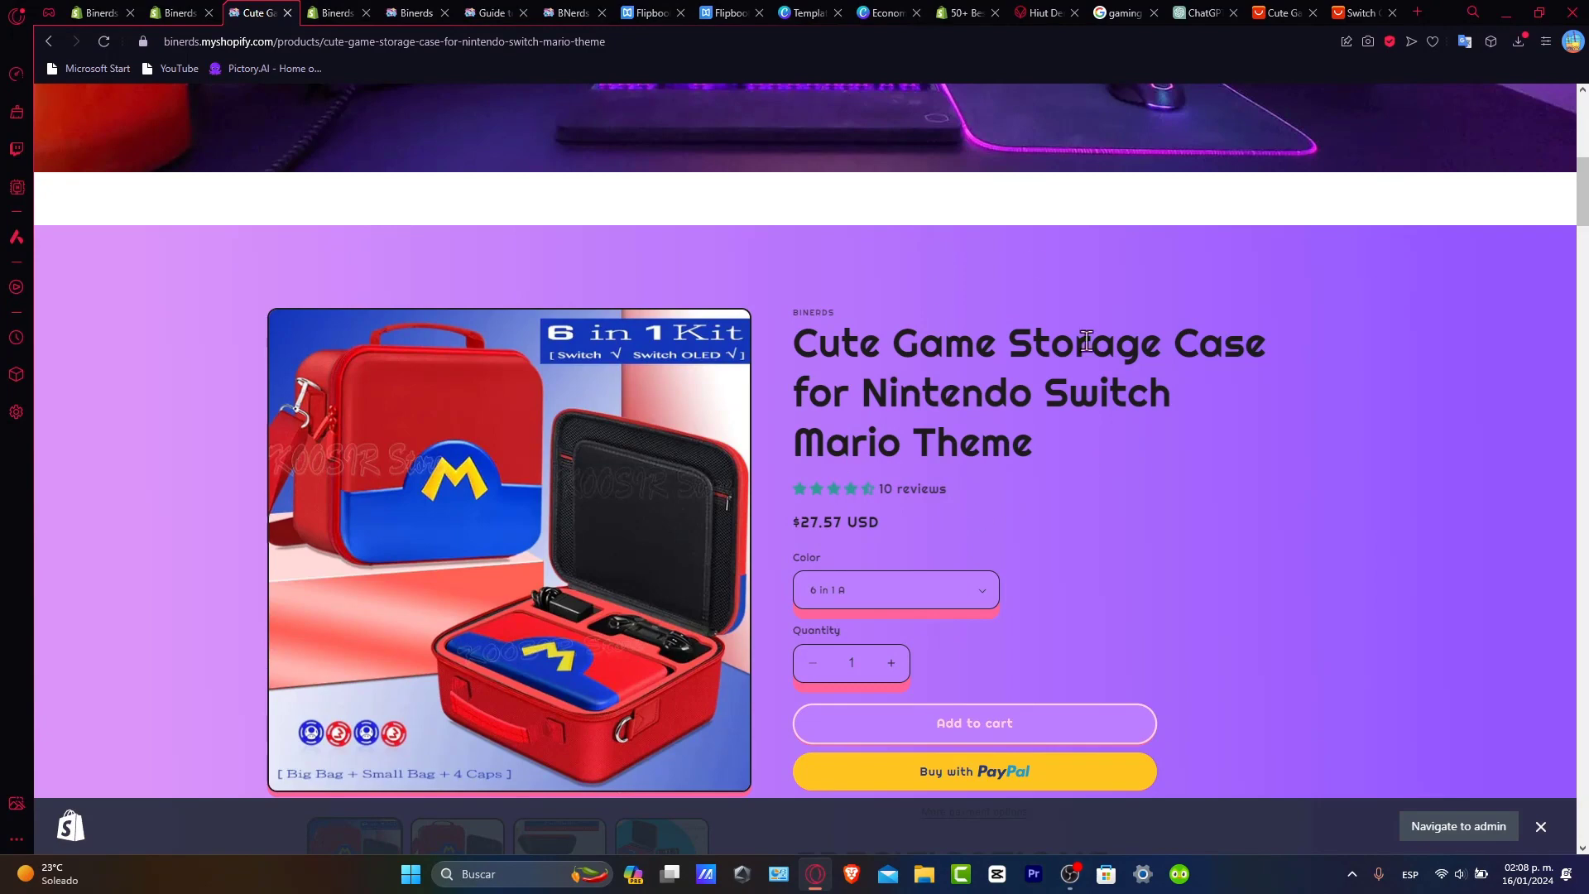
Step: Add a Judge.me Reviews block under Product information in the Cute Game Storage Case template
{"action": "left_click", "coordinate": [334, 13]}
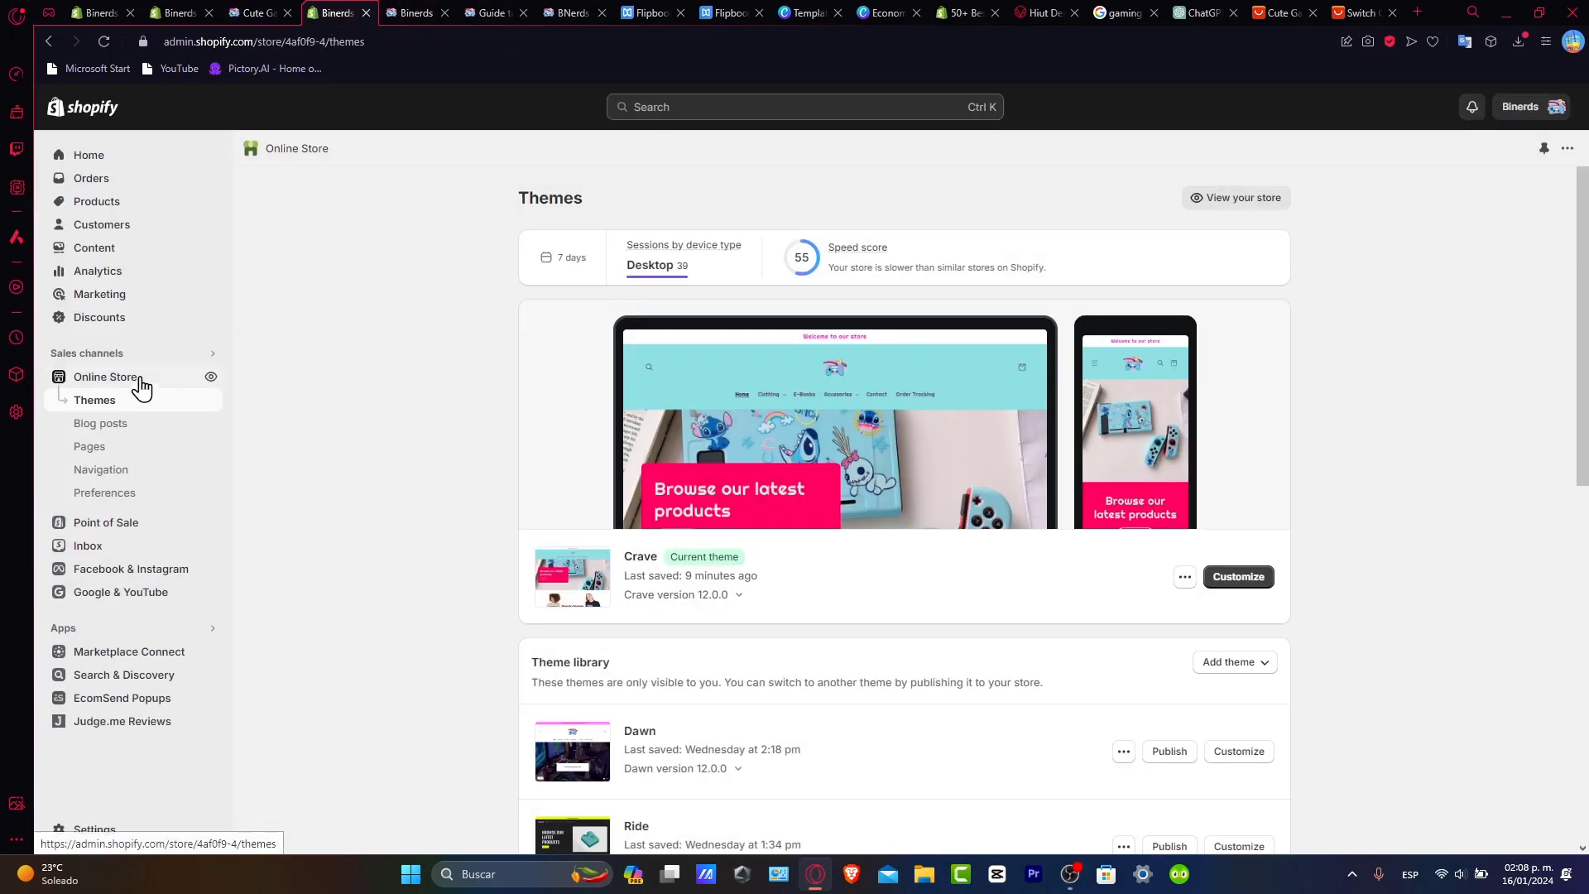
{"action": "left_click", "coordinate": [1238, 576]}
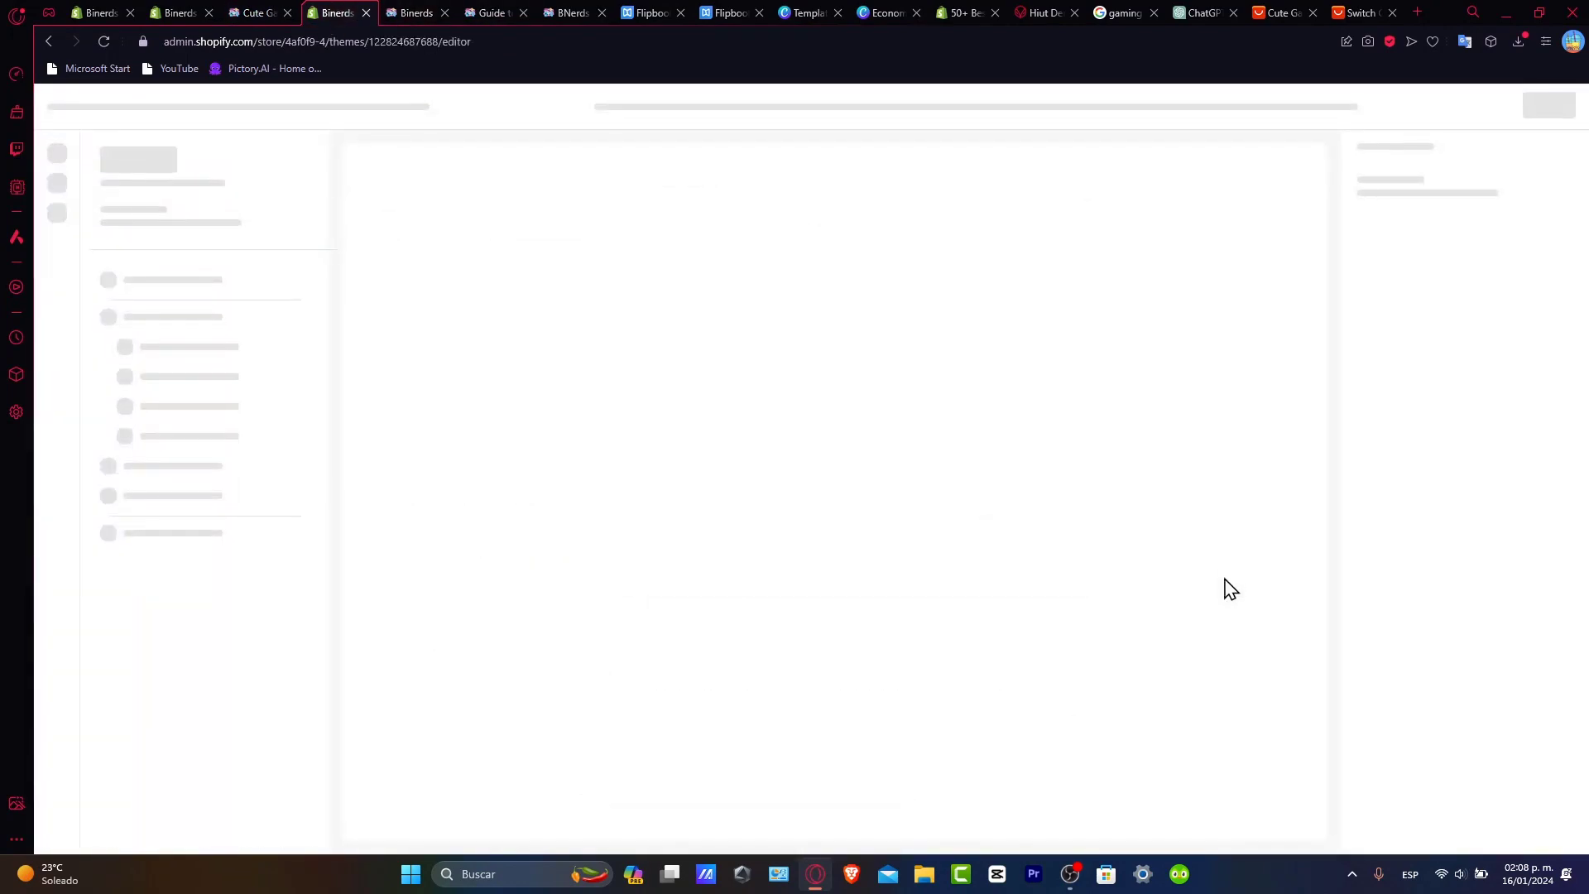
{"action": "scroll", "coordinate": [1040, 502], "scroll_direction": "down", "scroll_amount": 5}
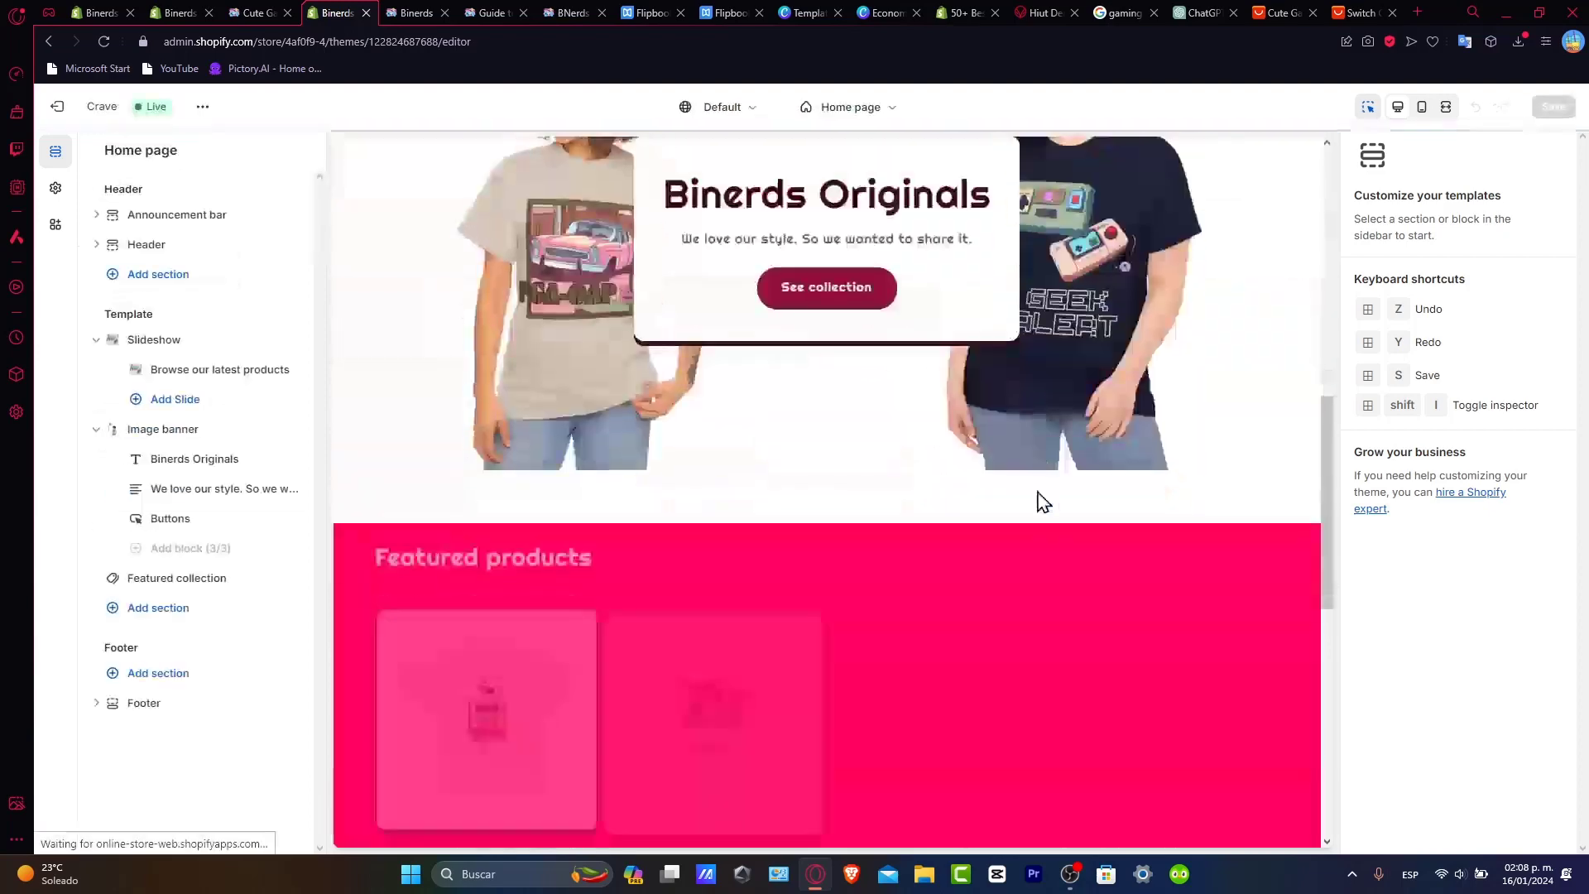
{"action": "scroll", "coordinate": [1040, 501], "scroll_direction": "down", "scroll_amount": 5}
{"action": "left_click", "coordinate": [1116, 288]}
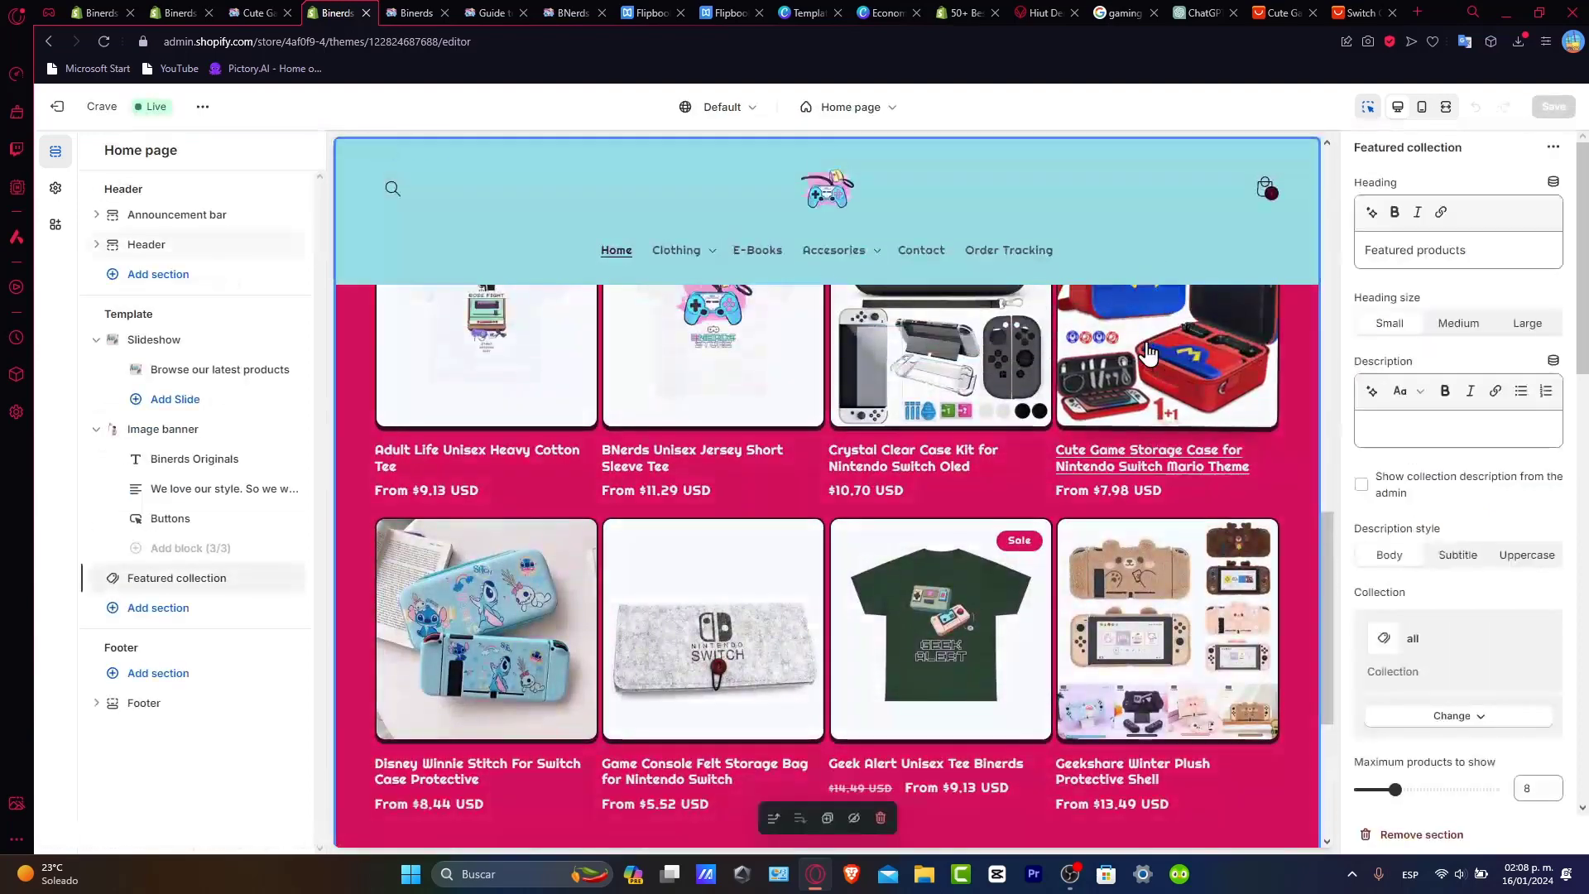
{"action": "left_click", "coordinate": [1128, 446]}
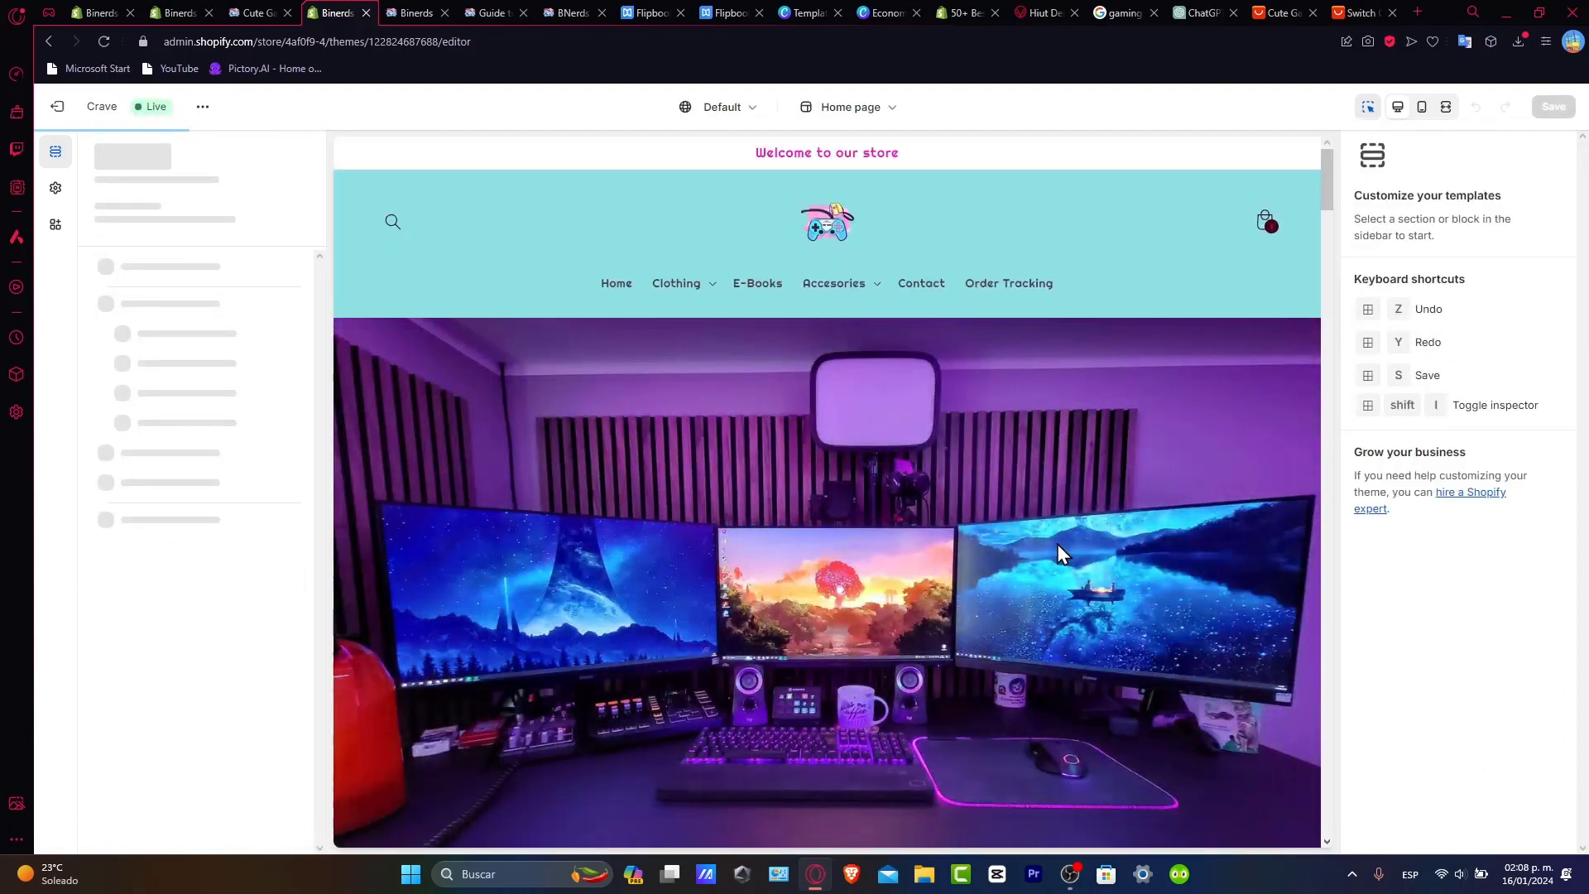
{"action": "scroll", "coordinate": [1056, 543], "scroll_direction": "down", "scroll_amount": 5}
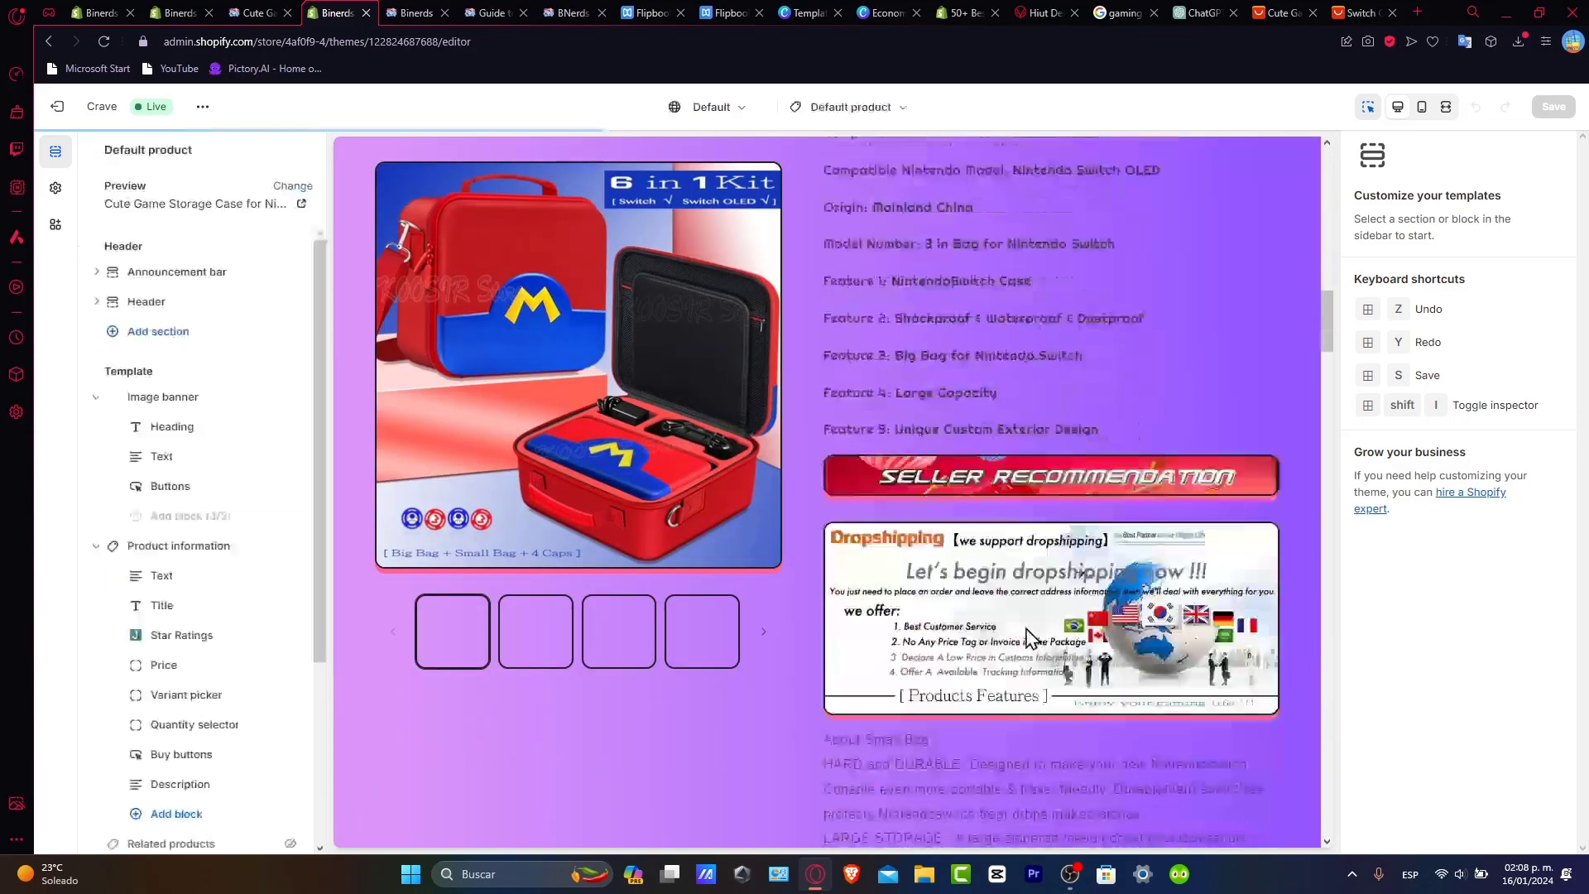
{"action": "scroll", "coordinate": [1025, 628], "scroll_direction": "up", "scroll_amount": 3}
{"action": "scroll", "coordinate": [1026, 628], "scroll_direction": "up", "scroll_amount": 3}
{"action": "scroll", "coordinate": [1026, 628], "scroll_direction": "up", "scroll_amount": 3}
{"action": "scroll", "coordinate": [1026, 628], "scroll_direction": "down", "scroll_amount": 2}
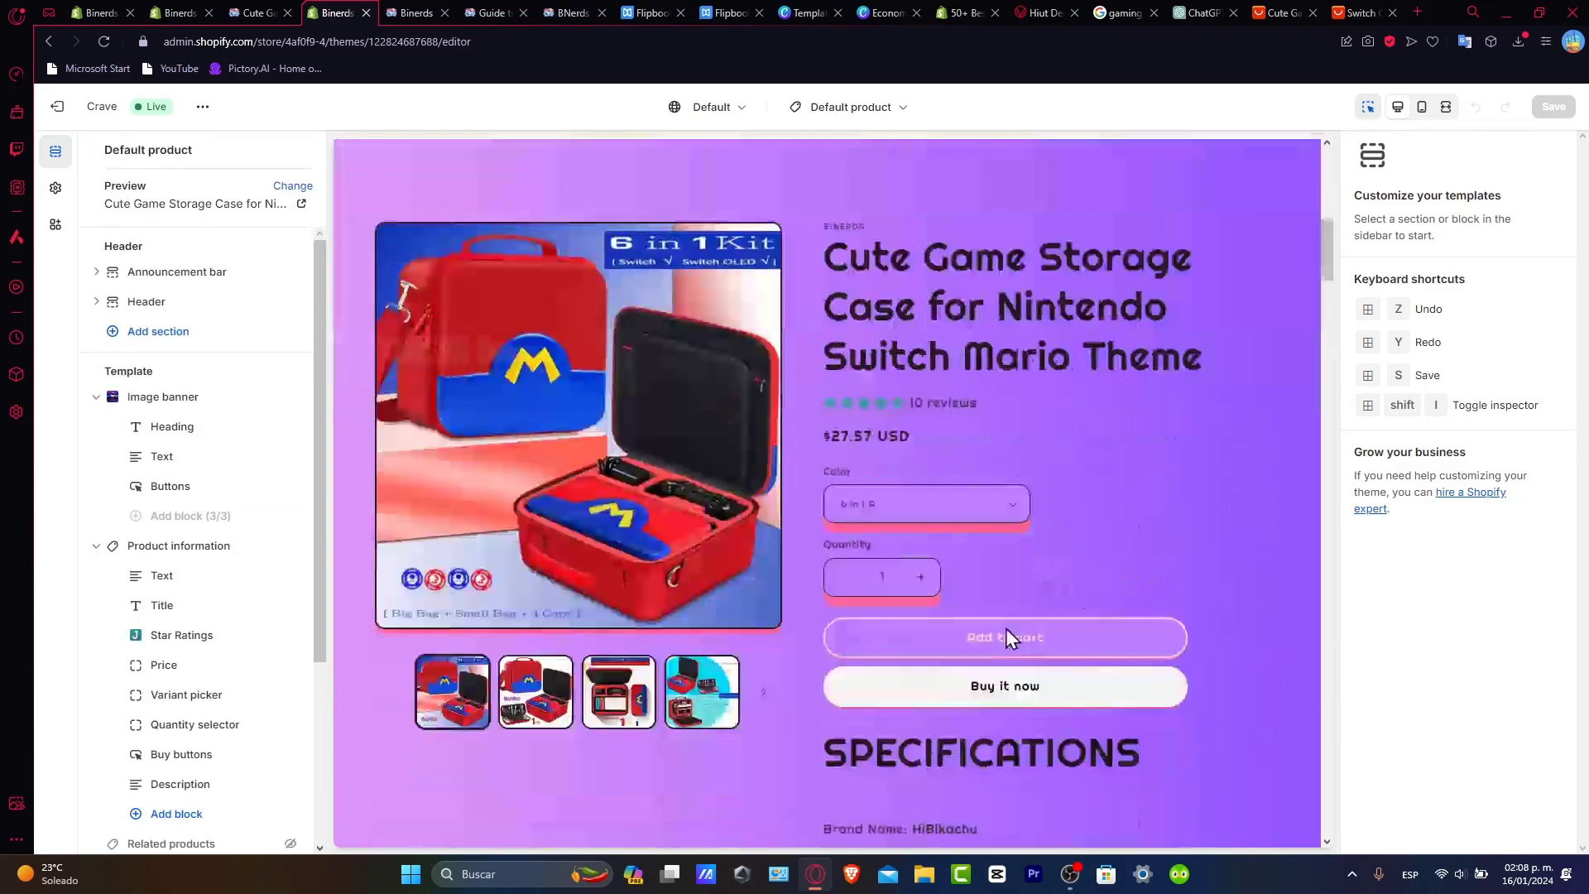
{"action": "scroll", "coordinate": [907, 523], "scroll_direction": "down", "scroll_amount": 5}
{"action": "scroll", "coordinate": [907, 523], "scroll_direction": "down", "scroll_amount": 5}
{"action": "scroll", "coordinate": [908, 522], "scroll_direction": "down", "scroll_amount": 5}
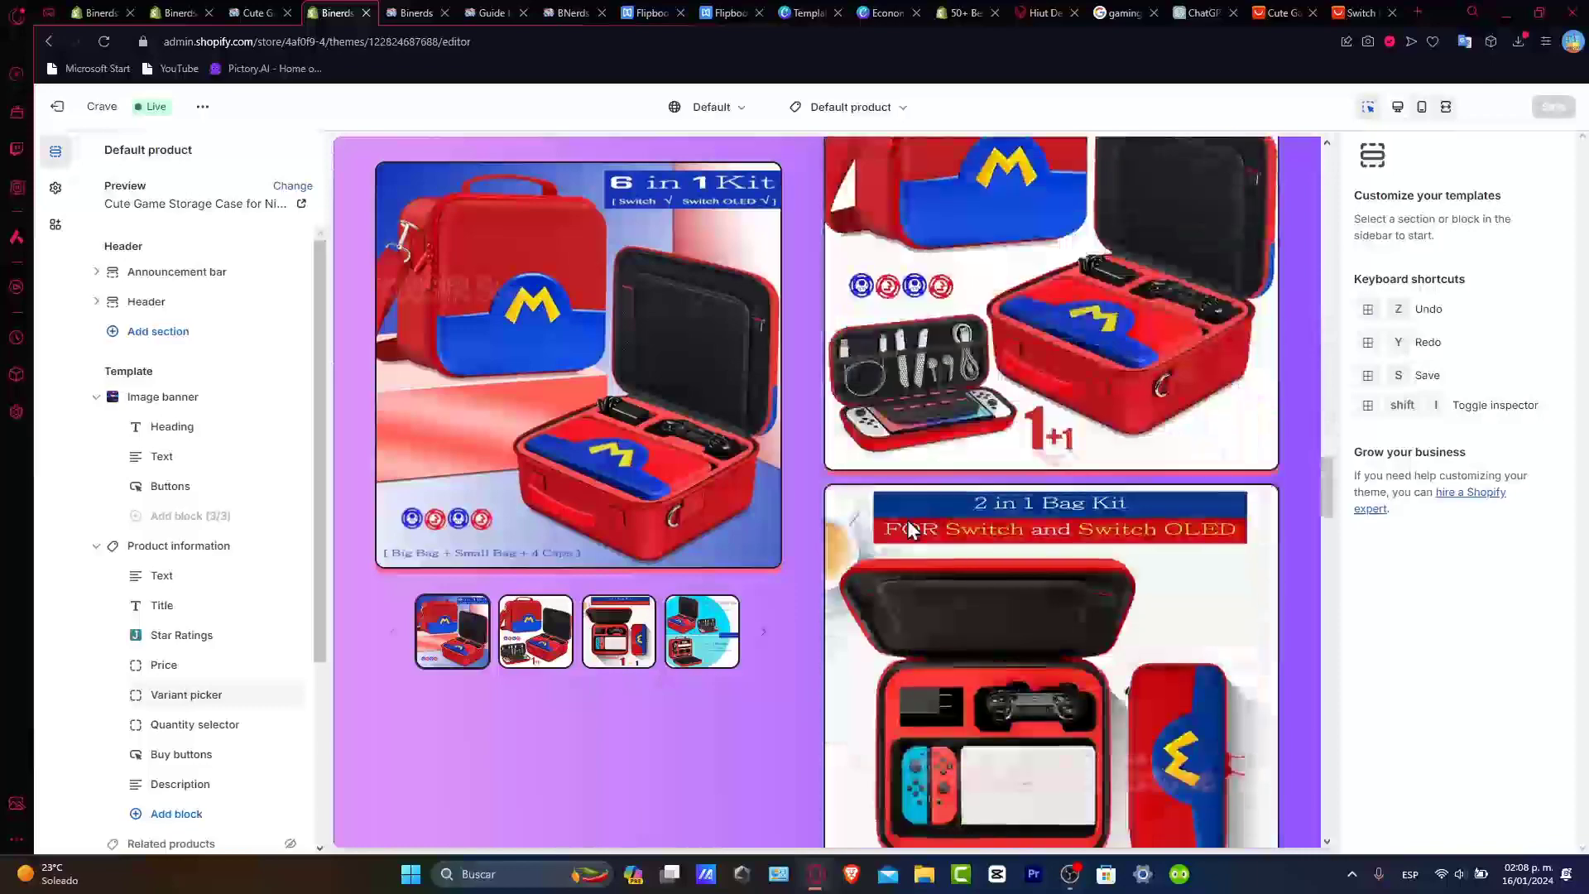
{"action": "scroll", "coordinate": [908, 521], "scroll_direction": "down", "scroll_amount": 5}
{"action": "scroll", "coordinate": [908, 521], "scroll_direction": "down", "scroll_amount": 10}
{"action": "scroll", "coordinate": [907, 522], "scroll_direction": "up", "scroll_amount": 5}
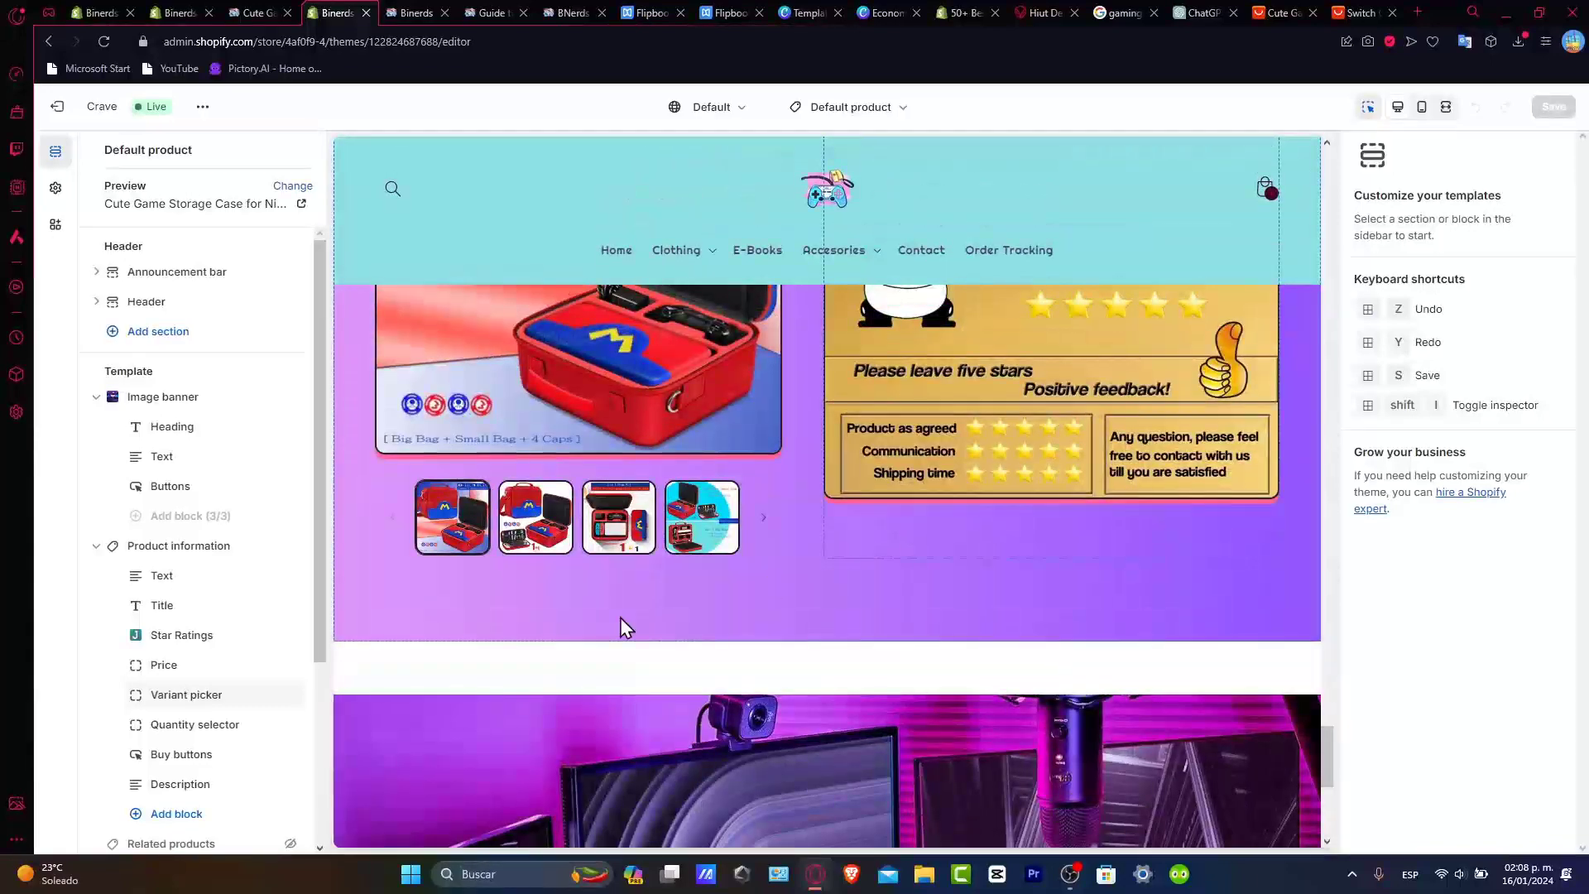
{"action": "scroll", "coordinate": [244, 653], "scroll_direction": "down", "scroll_amount": 4}
{"action": "scroll", "coordinate": [170, 609], "scroll_direction": "down", "scroll_amount": 1}
{"action": "left_click", "coordinate": [169, 546]}
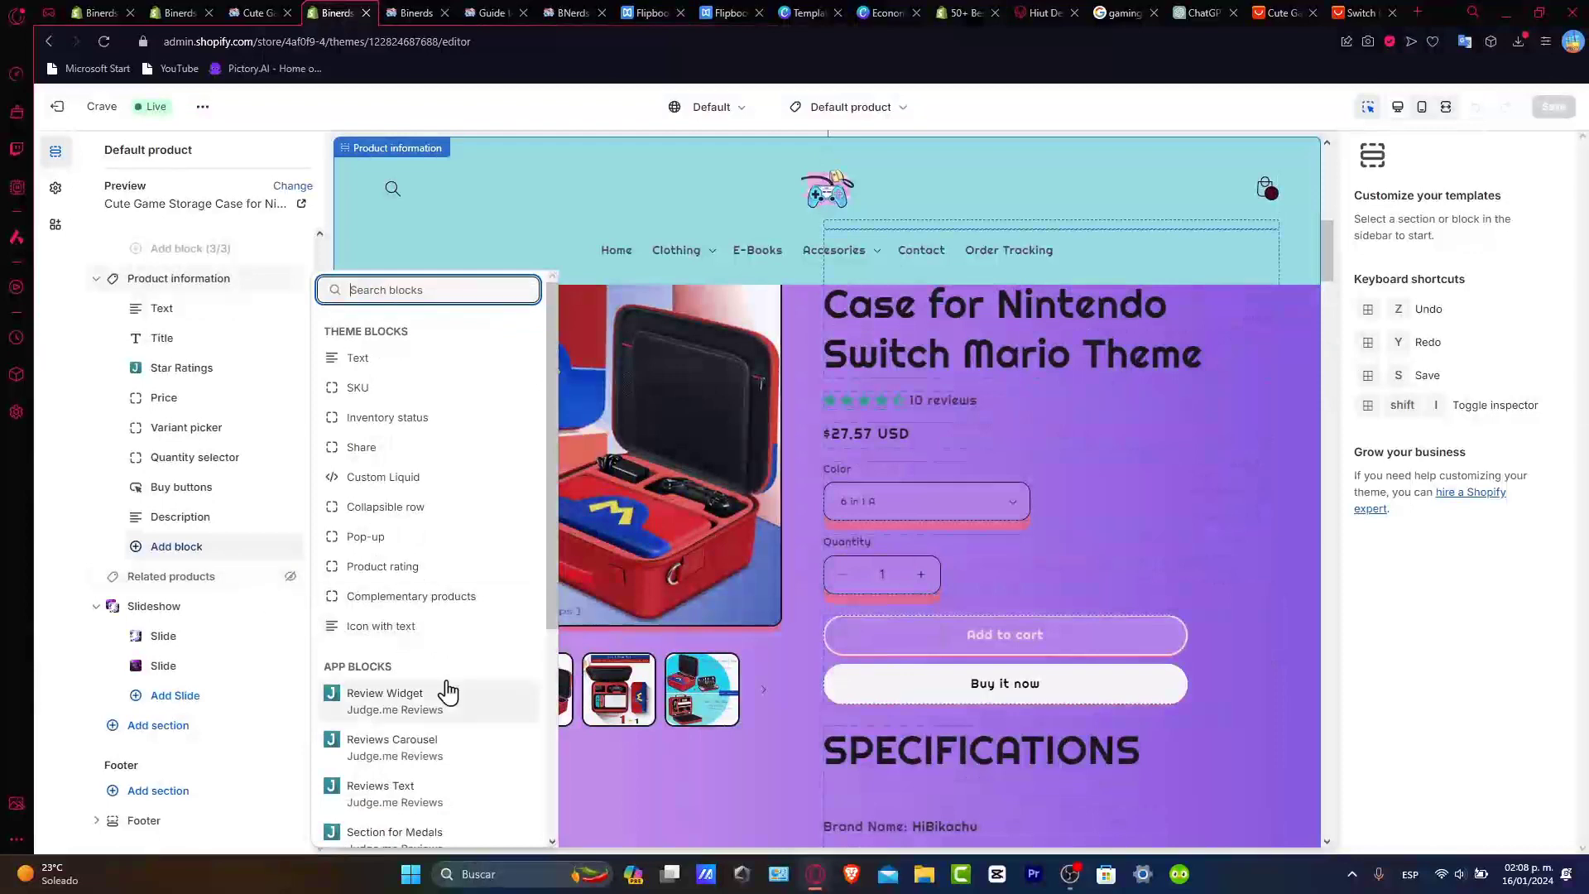
{"action": "left_click", "coordinate": [458, 796]}
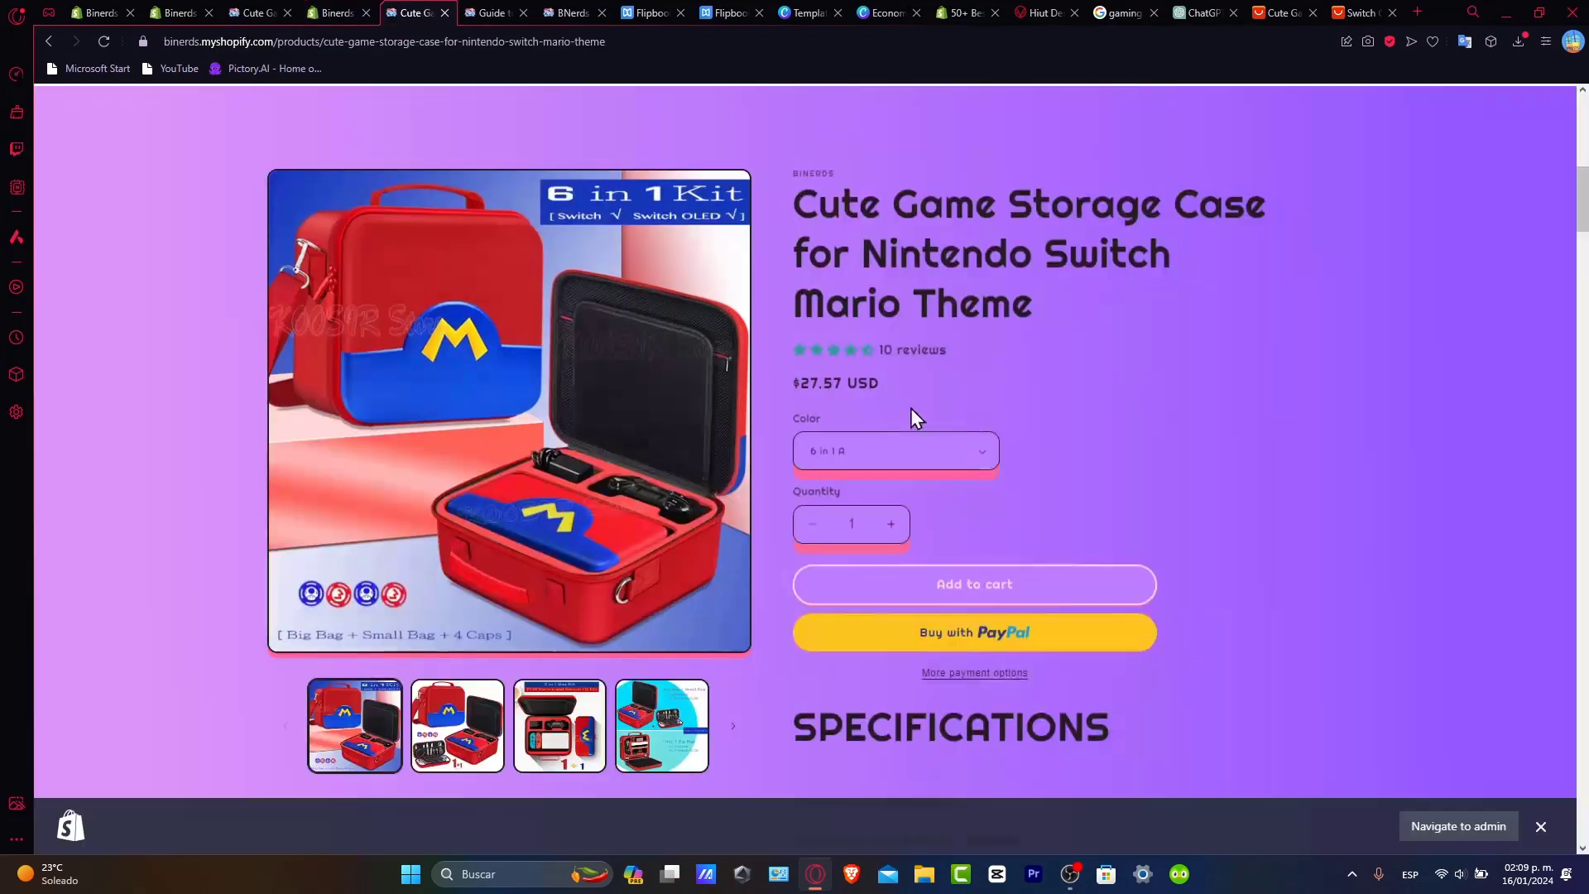
{"action": "scroll", "coordinate": [992, 372], "scroll_direction": "down", "scroll_amount": 10}
{"action": "scroll", "coordinate": [993, 372], "scroll_direction": "down", "scroll_amount": 10}
{"action": "scroll", "coordinate": [993, 372], "scroll_direction": "down", "scroll_amount": 10}
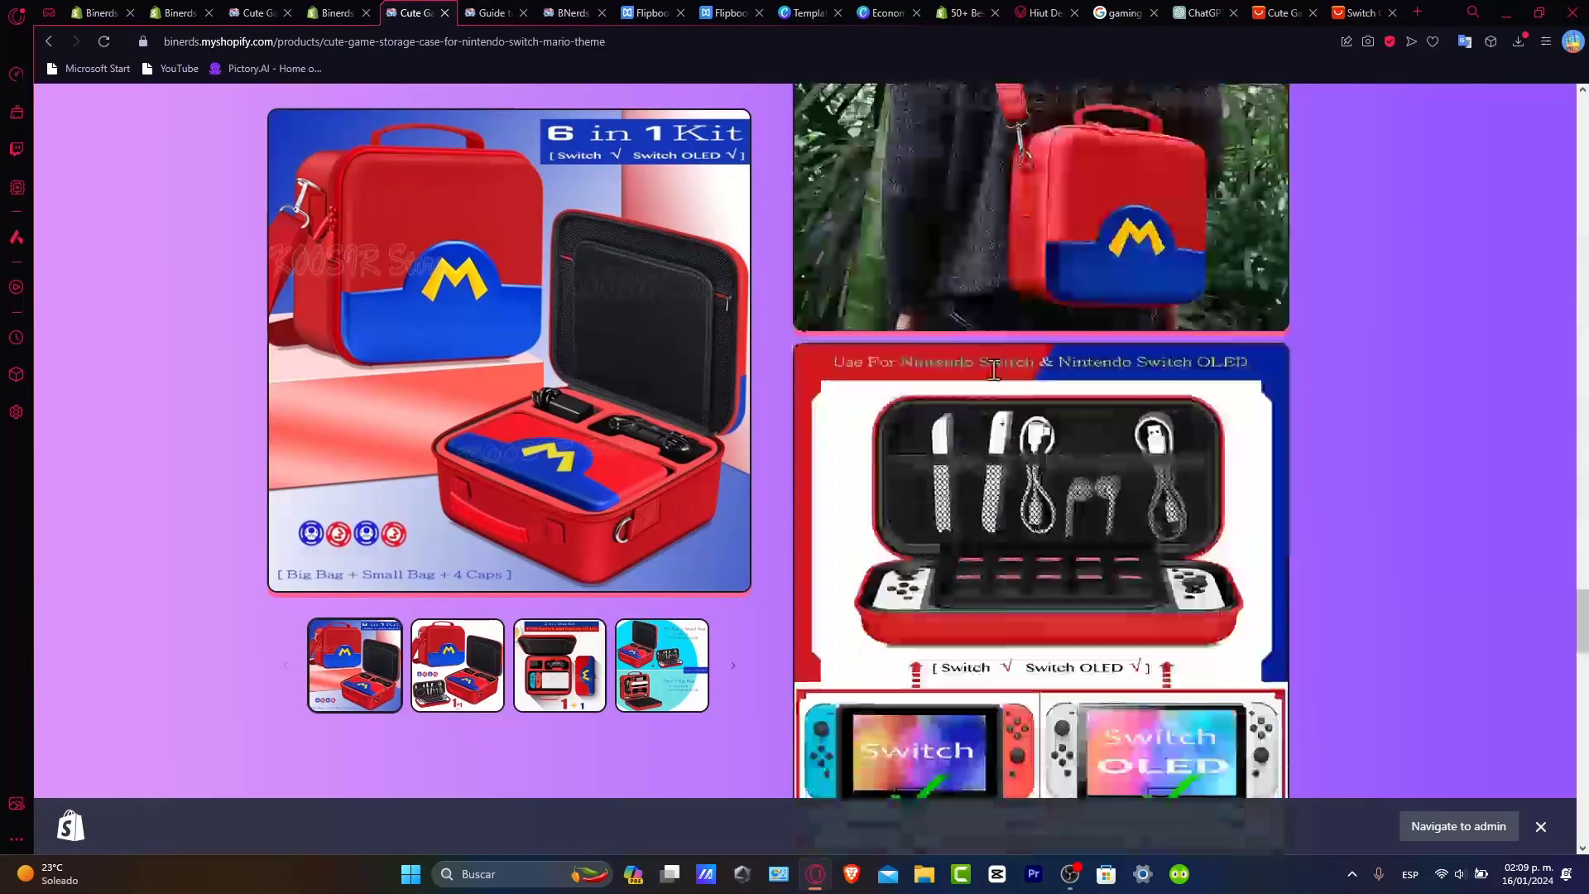
{"action": "scroll", "coordinate": [993, 371], "scroll_direction": "down", "scroll_amount": 10}
{"action": "scroll", "coordinate": [994, 371], "scroll_direction": "down", "scroll_amount": 2}
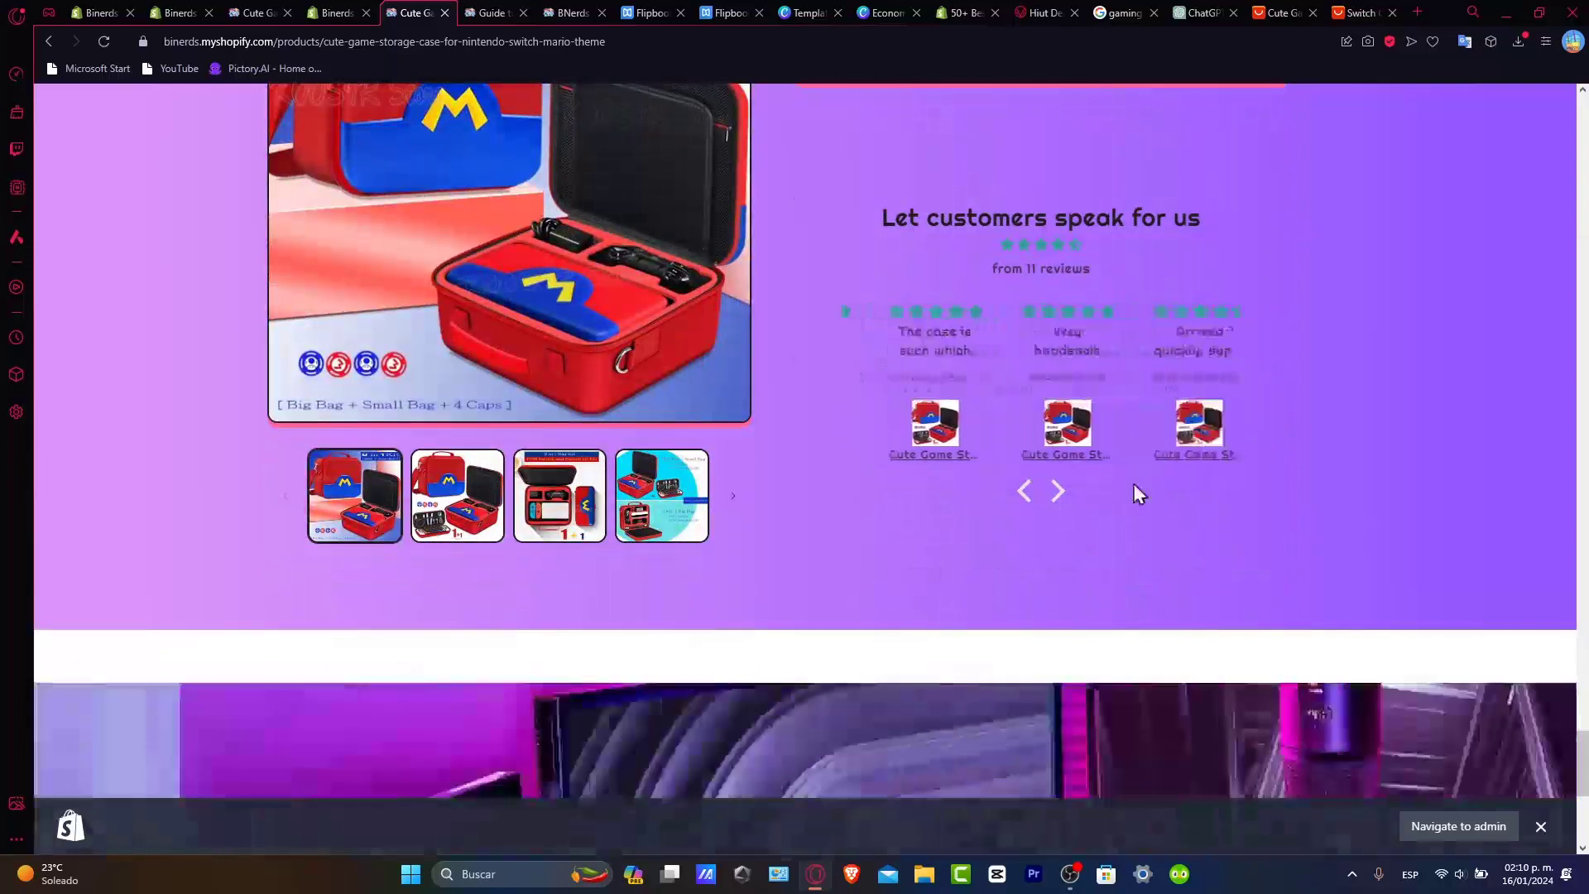
Step: Jump to 'Let customers speak for us' and advance the reviews carousel three times
{"action": "left_click", "coordinate": [1047, 458]}
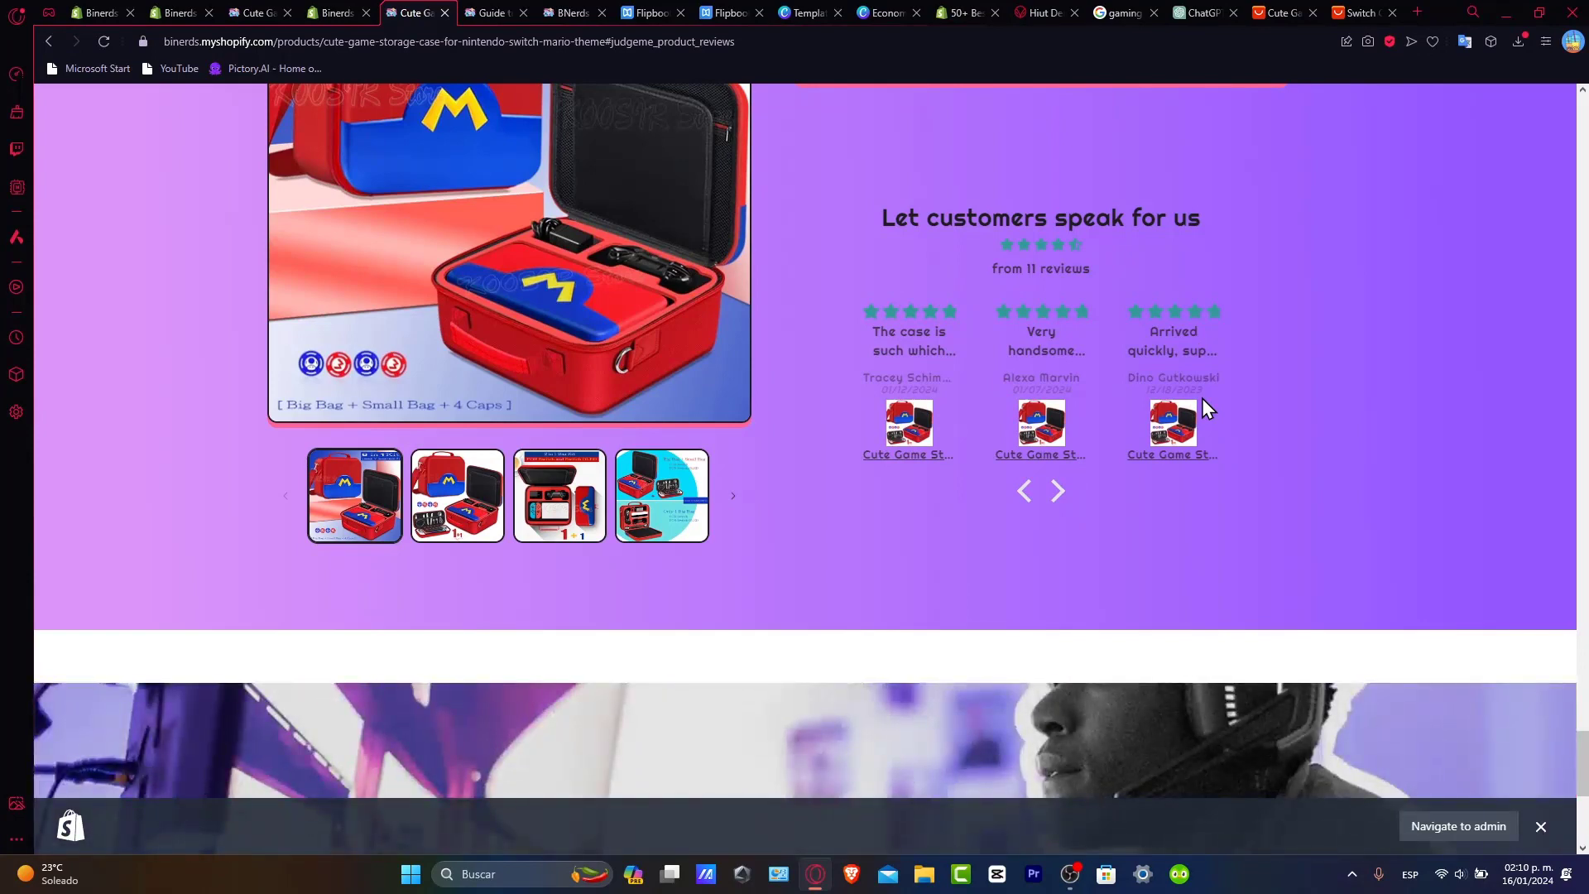
{"action": "left_click", "coordinate": [1056, 504]}
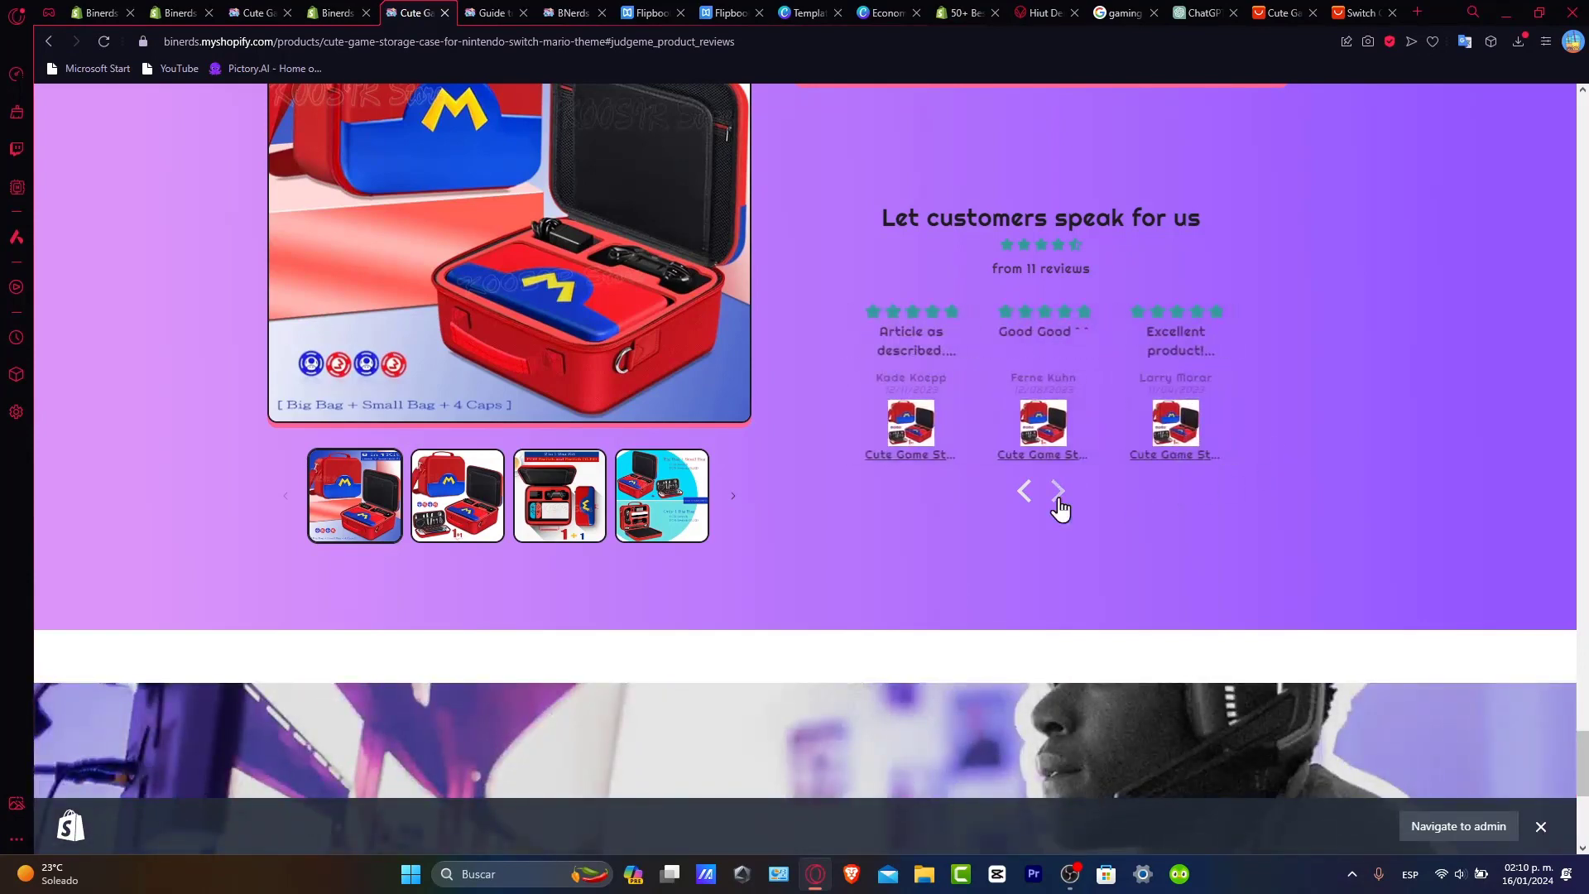
{"action": "left_click", "coordinate": [1056, 505]}
{"action": "left_click", "coordinate": [1057, 507]}
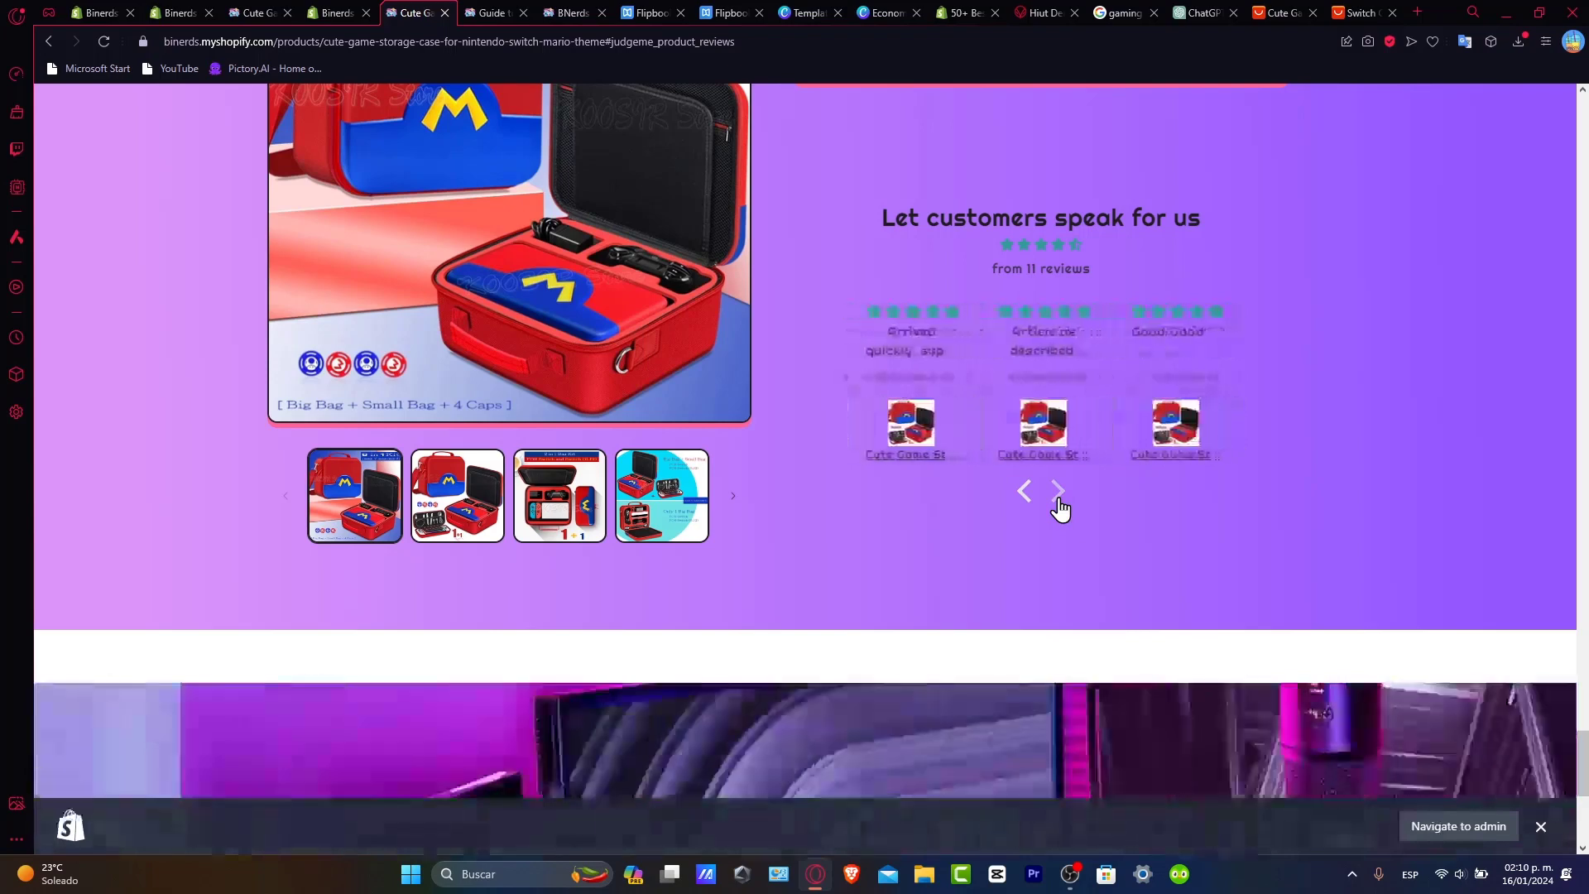